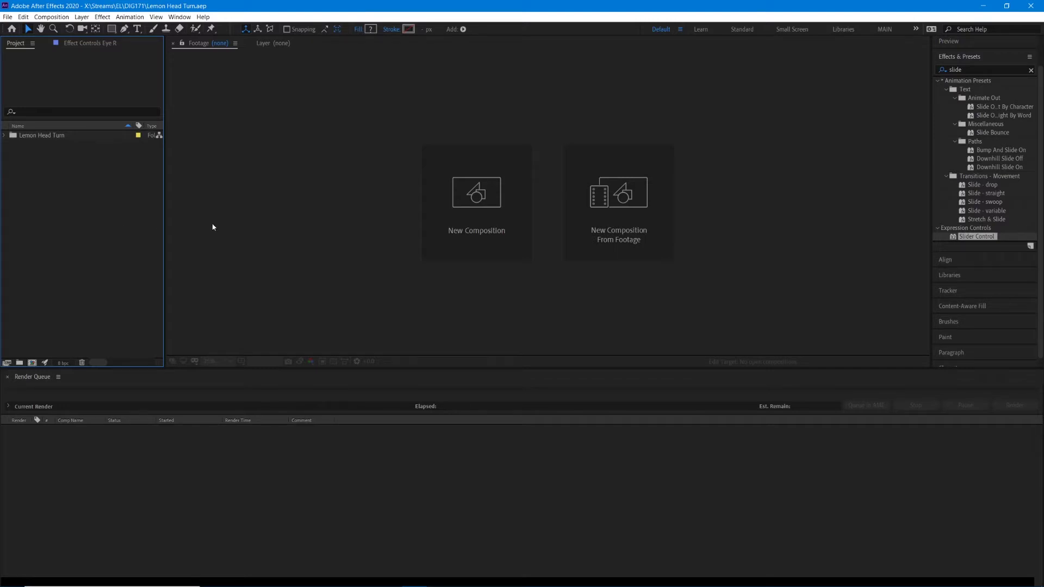
# Create a new 1920 x 1080 composition at 23.976 fps, 30 seconds long, with a white background
pyautogui.click(480, 222)
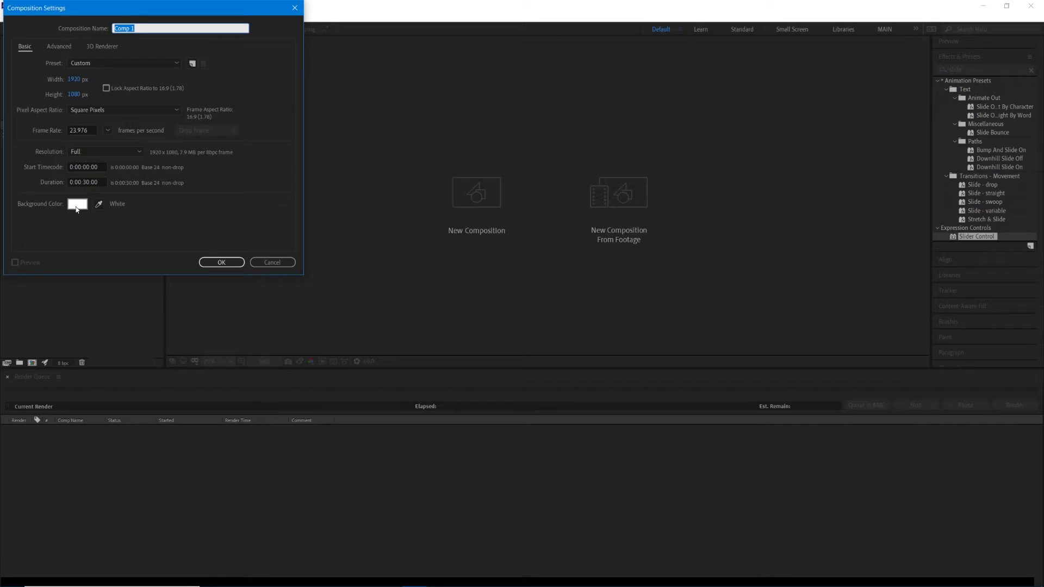
pyautogui.click(221, 262)
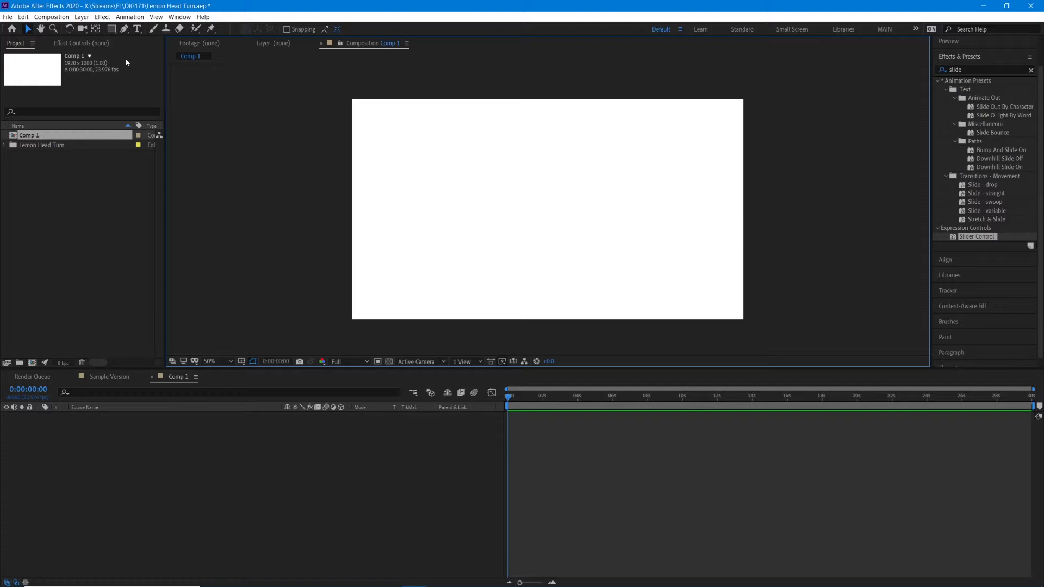
# Add a new shape layer, draw a wide ellipse on it for the lemon's head and center it in the composition
pyautogui.moveTo(111, 29); pyautogui.dragTo(149, 50)
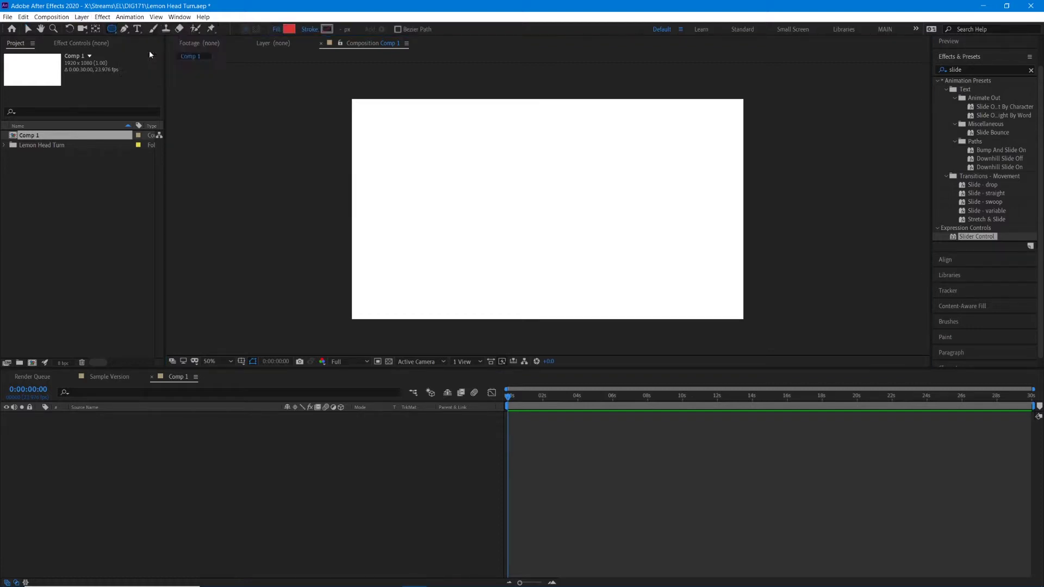
pyautogui.click(82, 17)
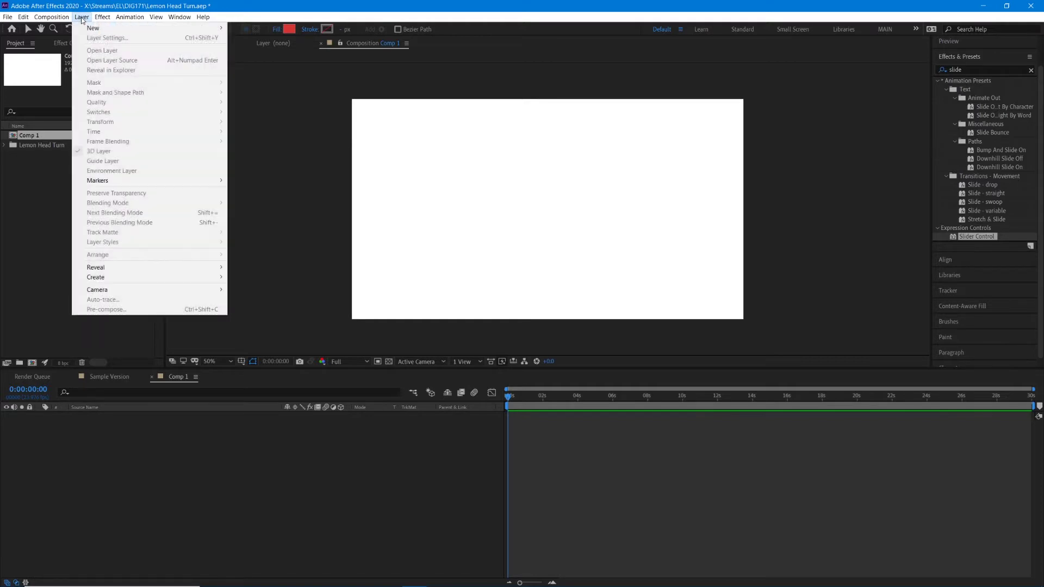
pyautogui.moveTo(88, 28)
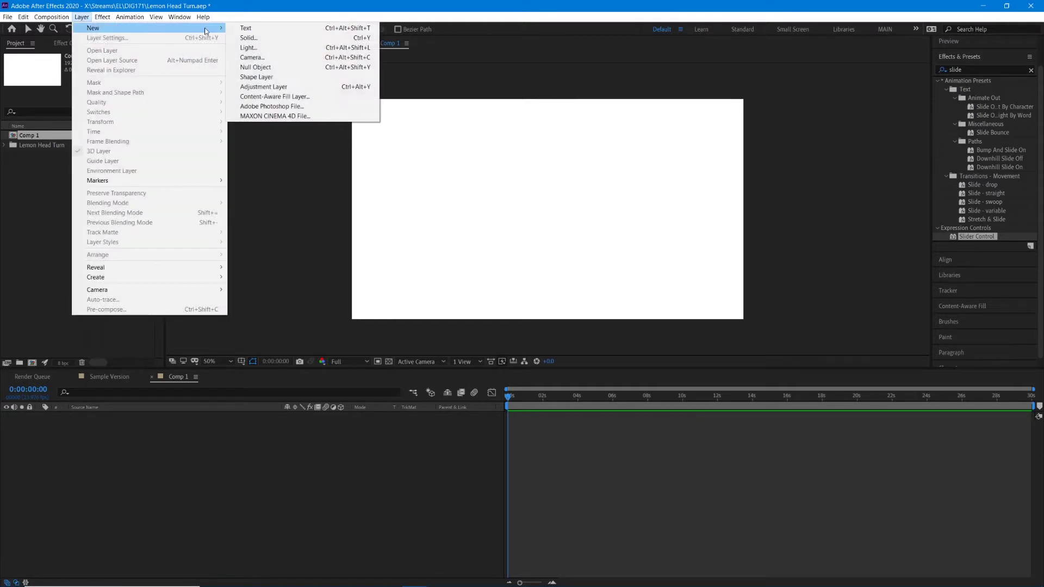
pyautogui.click(256, 77)
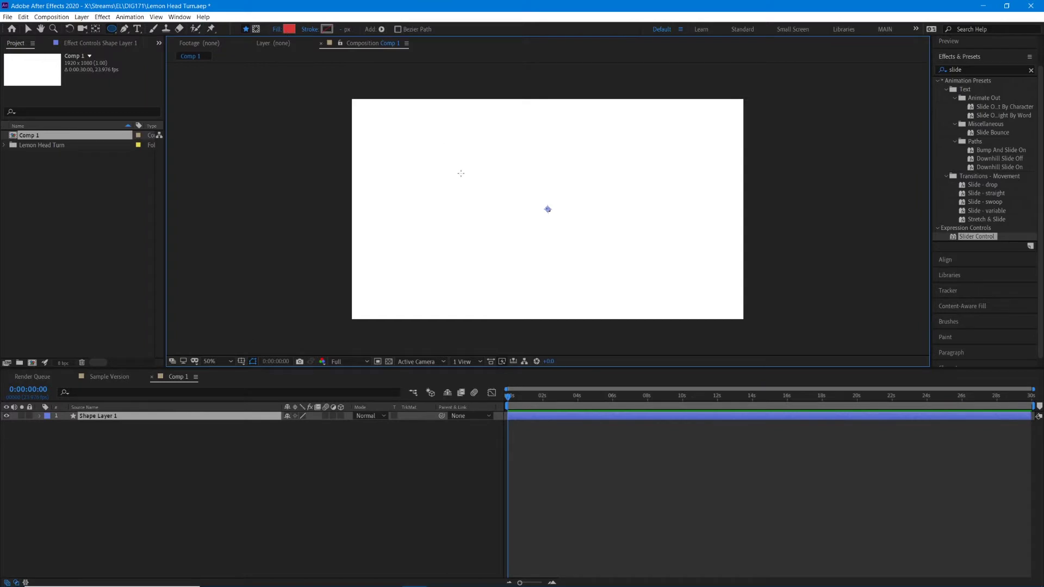
pyautogui.moveTo(465, 177)
pyautogui.mouseDown()
pyautogui.moveTo(513, 217)
pyautogui.moveTo(631, 247)
pyautogui.moveTo(614, 266)
pyautogui.mouseUp()
pyautogui.press('v')
pyautogui.moveTo(559, 238); pyautogui.dragTo(573, 227)
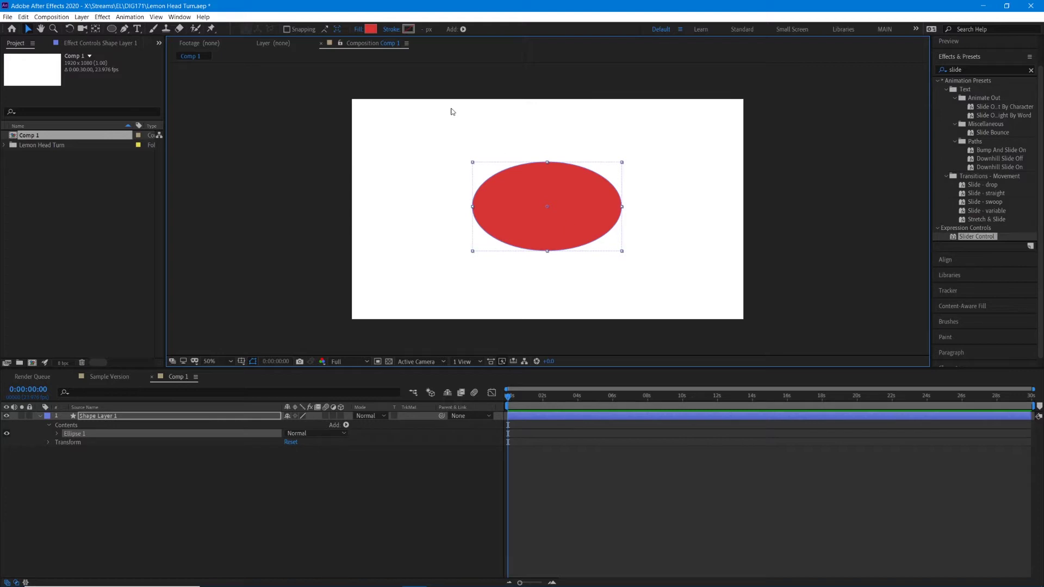
# Change the head ellipse's fill to lemon yellow and set its stroke to None
pyautogui.click(371, 29)
pyautogui.click(157, 137)
pyautogui.moveTo(157, 137); pyautogui.dragTo(157, 139)
pyautogui.moveTo(126, 43); pyautogui.dragTo(135, 26)
pyautogui.click(235, 27)
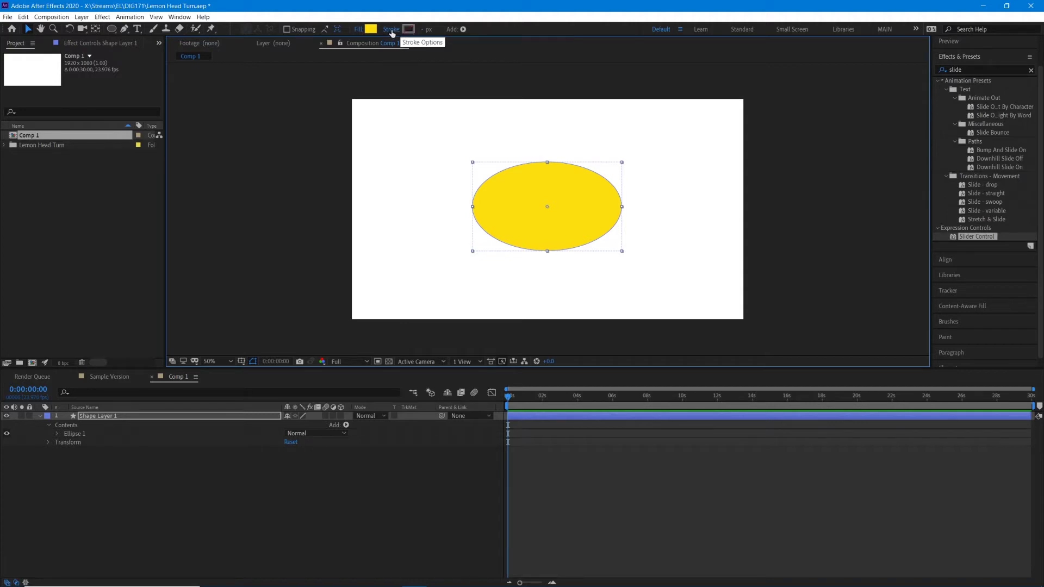
pyautogui.click(392, 33)
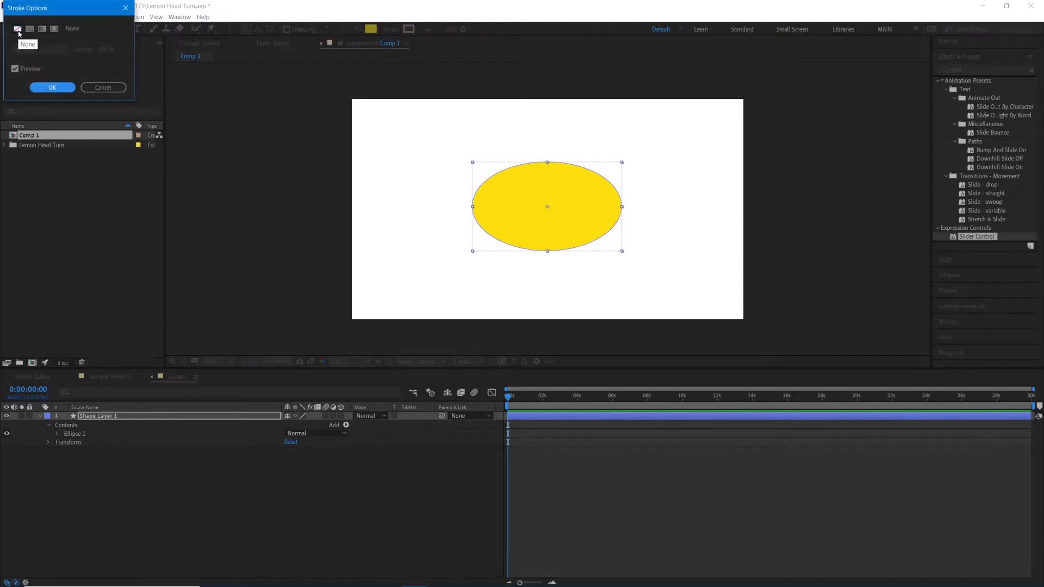
pyautogui.click(45, 88)
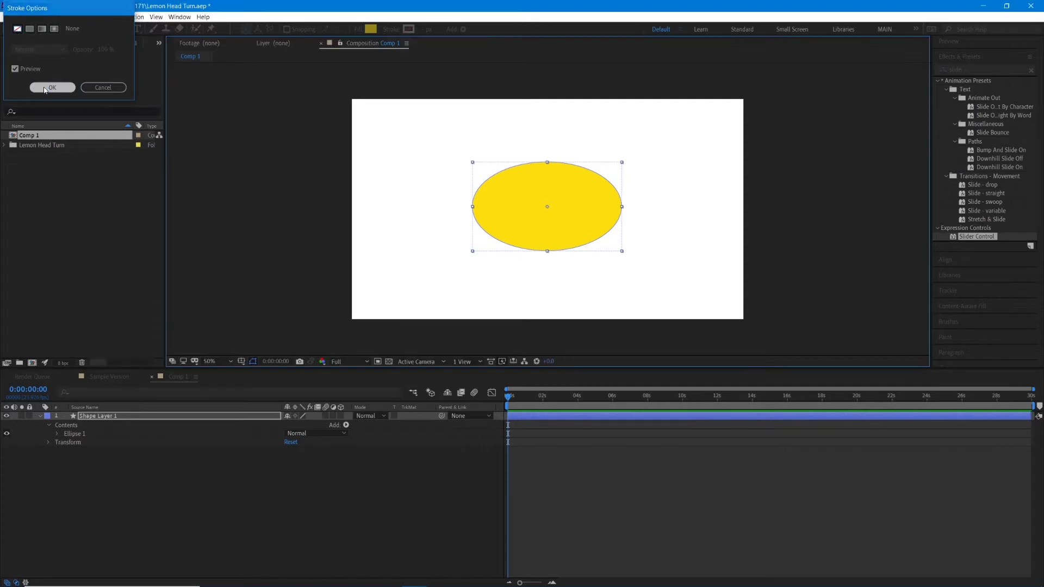
pyautogui.click(306, 157)
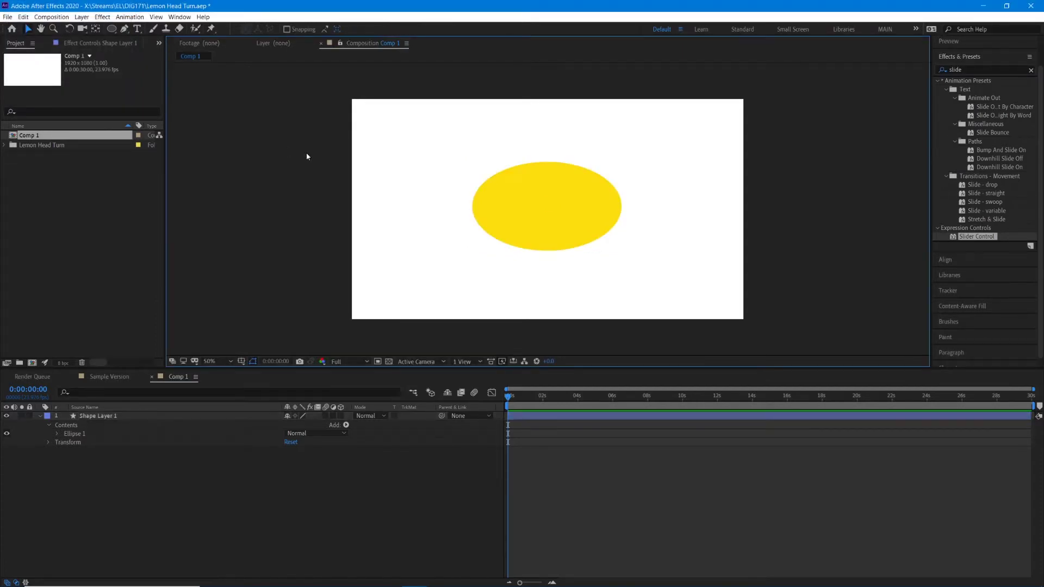
# Rename the ellipse's shape layer to Head
pyautogui.click(110, 417)
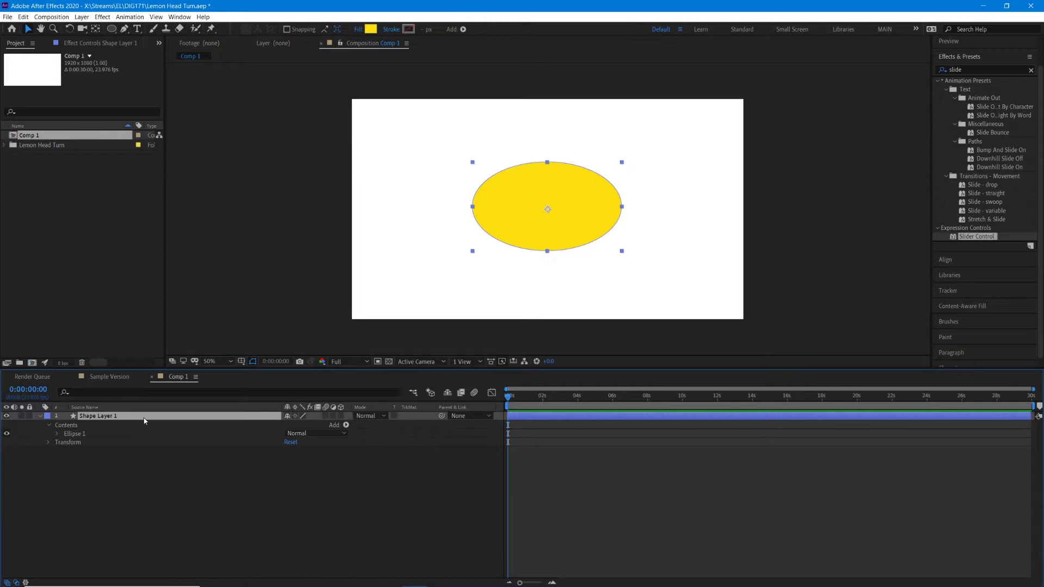
pyautogui.press('Return')
pyautogui.write('Head')
pyautogui.press('Return')
# Draw a small yellow ellipse on a separate new shape layer, overlapping the left end of the head
pyautogui.click(112, 29)
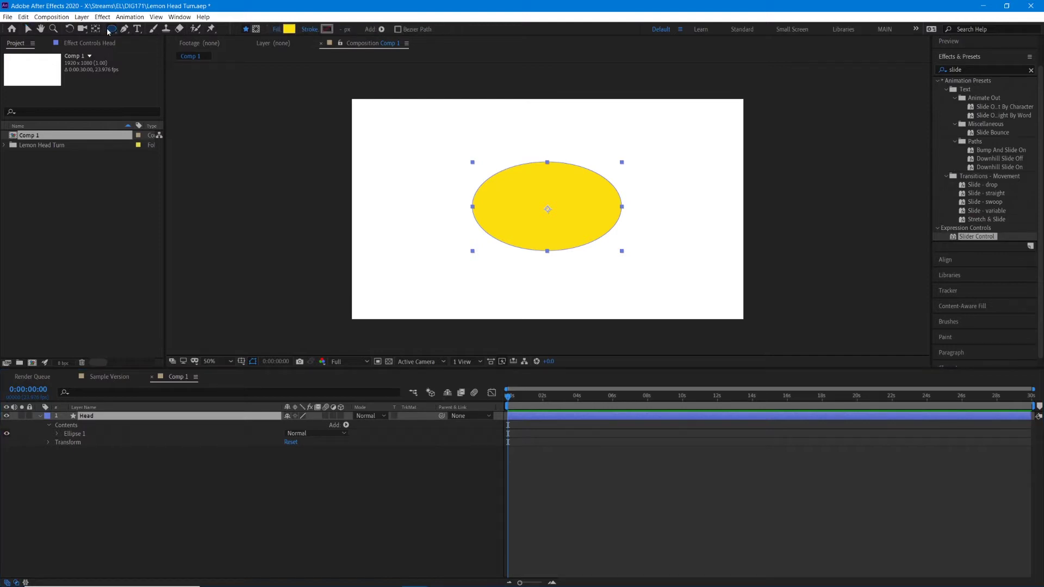
pyautogui.click(152, 511)
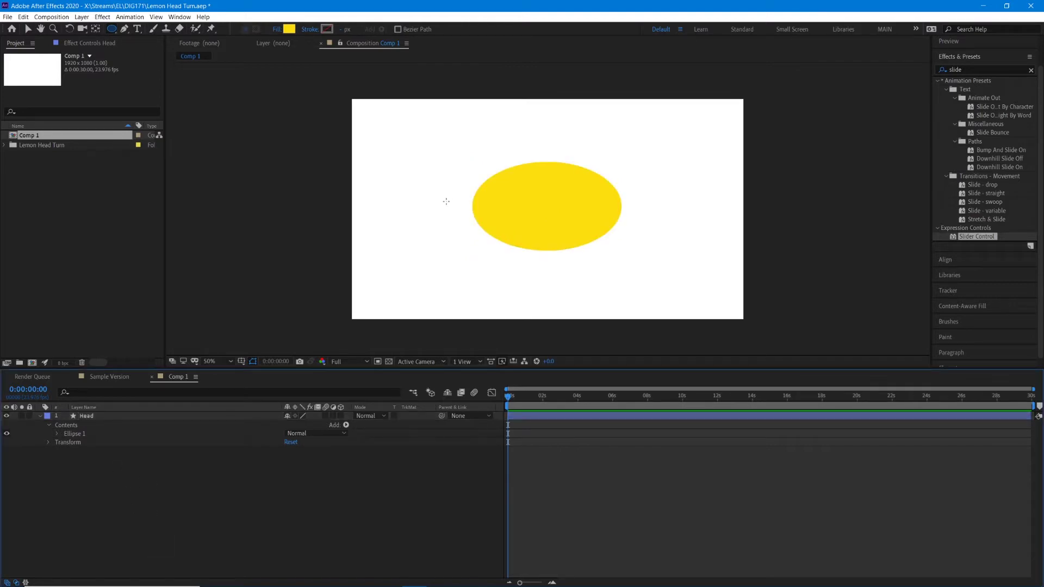
pyautogui.moveTo(465, 195); pyautogui.dragTo(492, 217)
pyautogui.press('v')
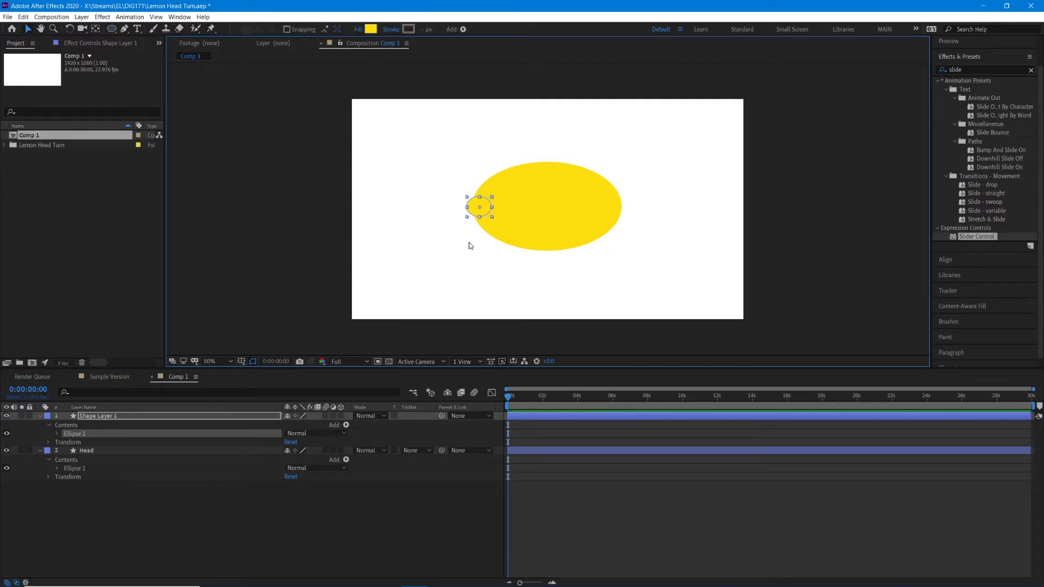
pyautogui.click(465, 261)
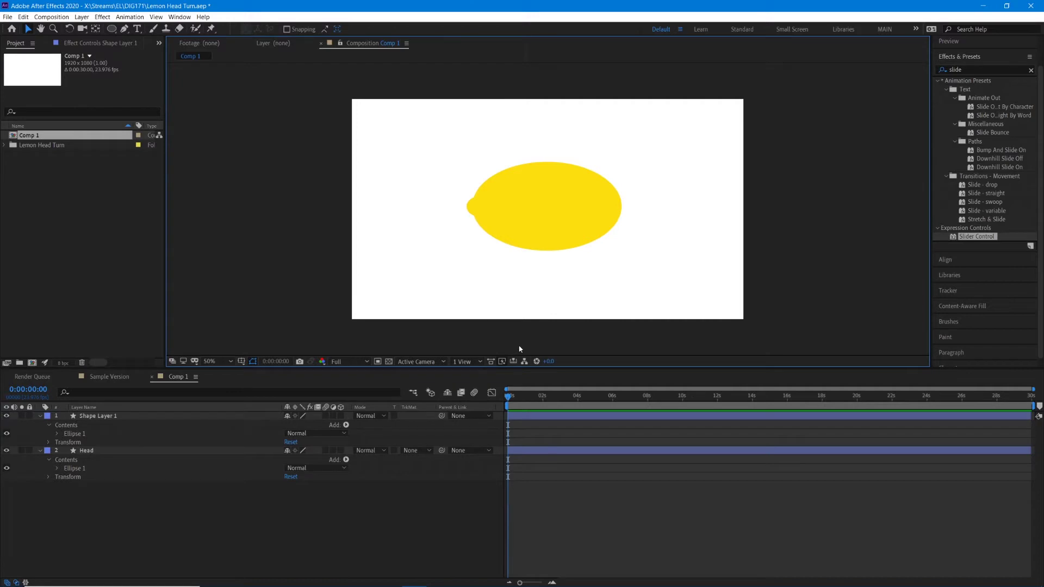
# Rename the small ellipse's shape layer to Ear L
pyautogui.click(115, 416)
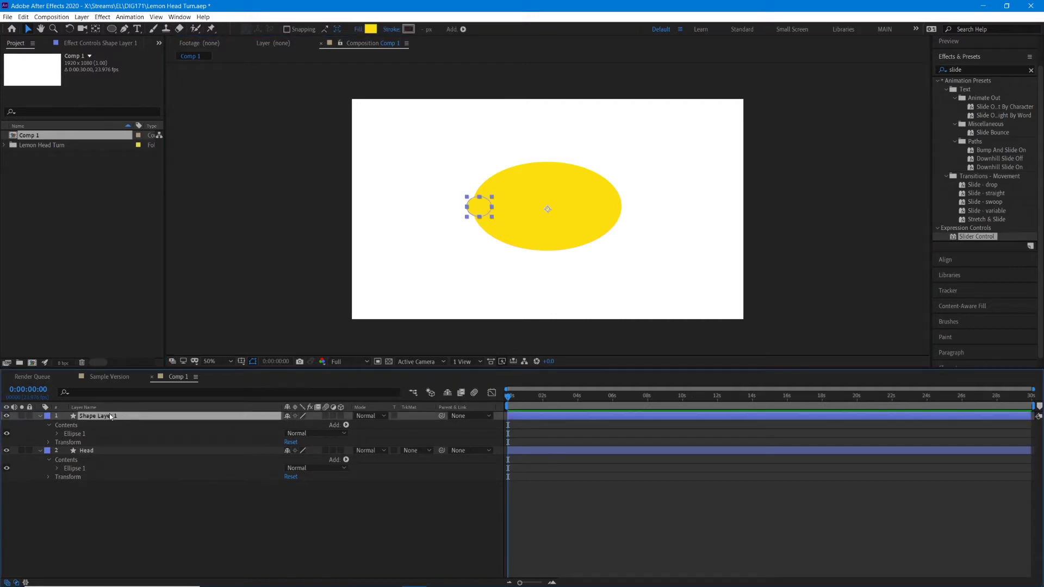
pyautogui.press('Return')
pyautogui.write('Ear L')
pyautogui.press('Return')
# Duplicate the Ear L layer and move the copy horizontally to the right end of the head
pyautogui.hotkey('ctrl', 'd')
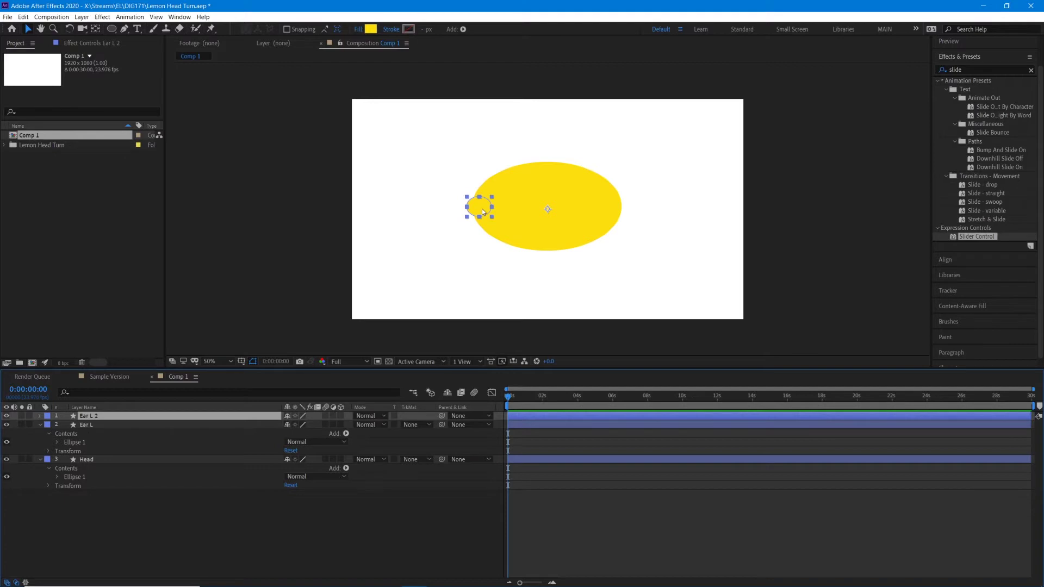
pyautogui.moveTo(482, 209); pyautogui.dragTo(617, 209)
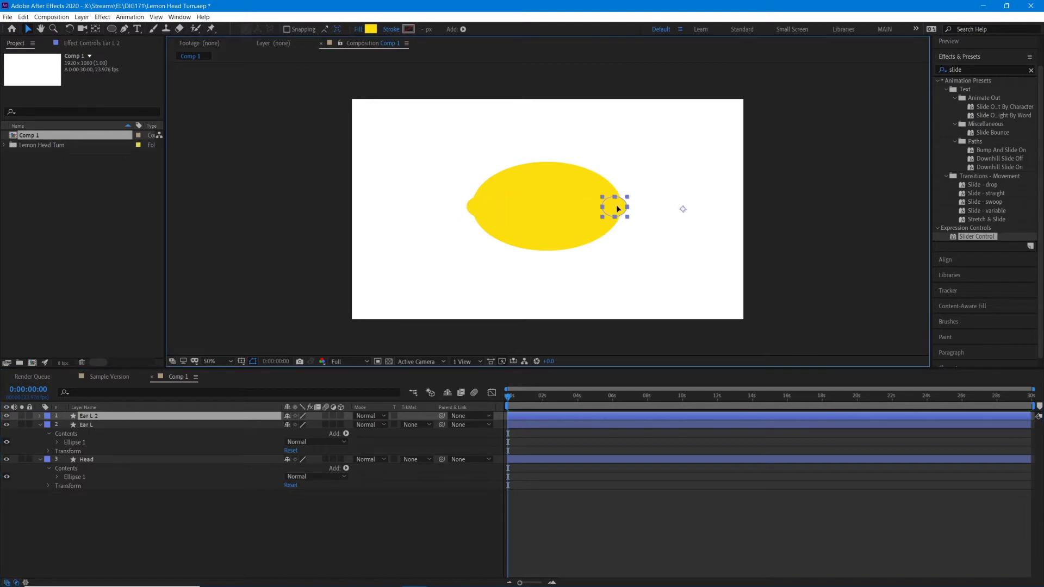
pyautogui.click(150, 523)
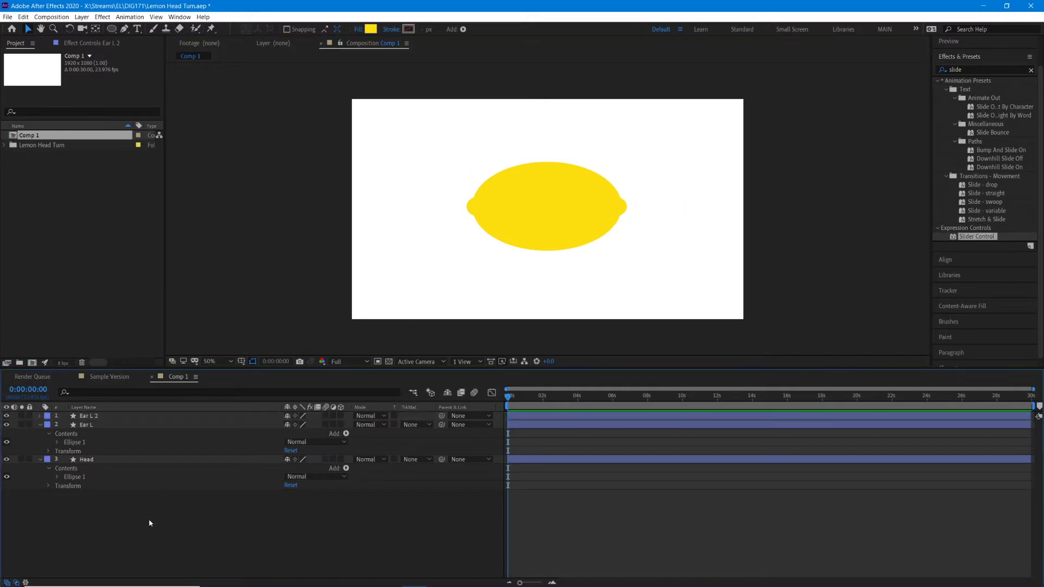
# Rename the duplicated ear layer to Ear R
pyautogui.click(93, 416)
pyautogui.press('Return')
pyautogui.write('Ear R')
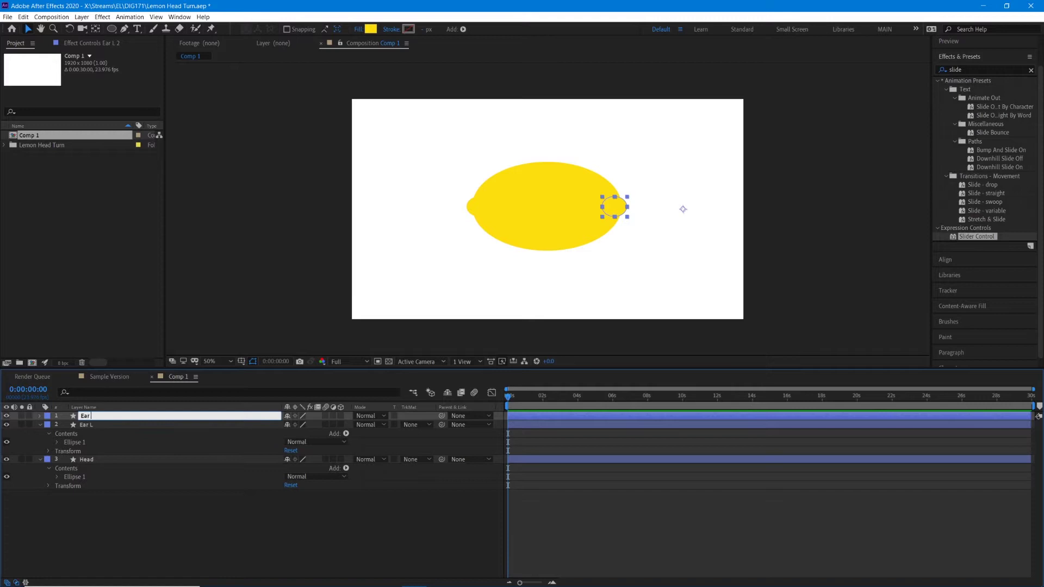
pyautogui.press('Return')
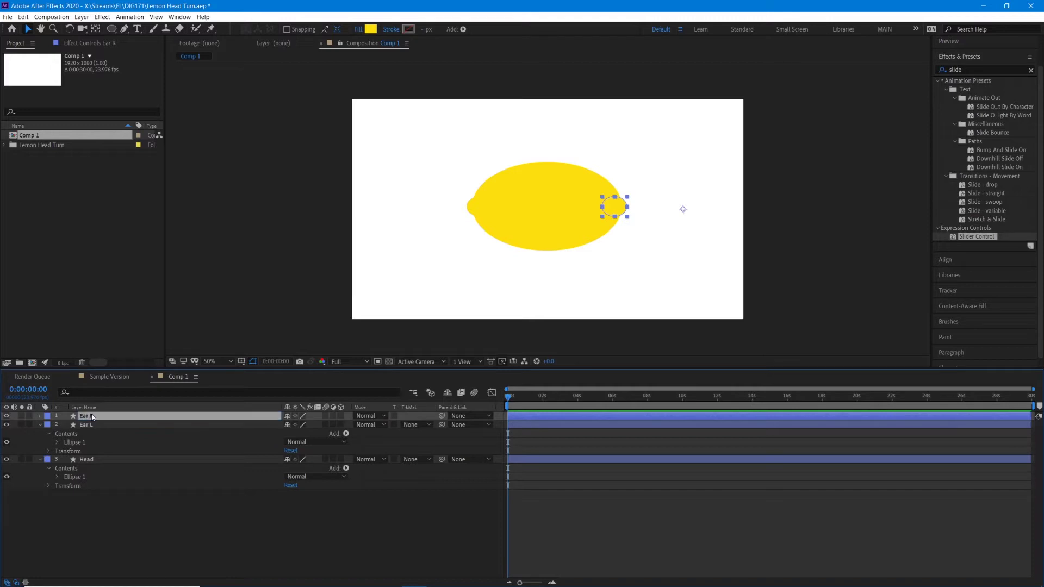
pyautogui.click(295, 296)
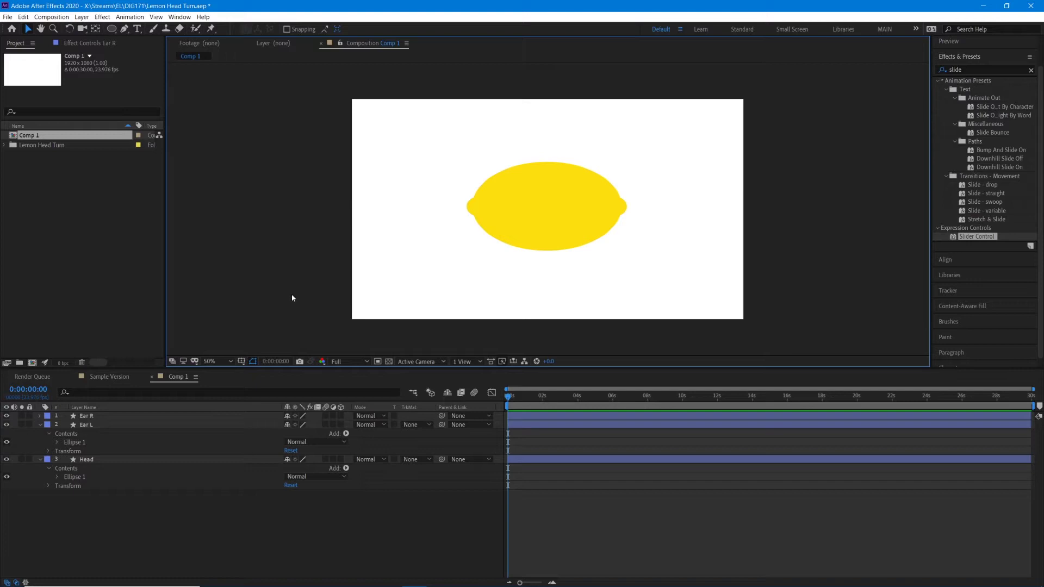
# Draw a small circle for an eye on the upper left of the head, on a new layer, and fill it with black (000000)
pyautogui.click(112, 29)
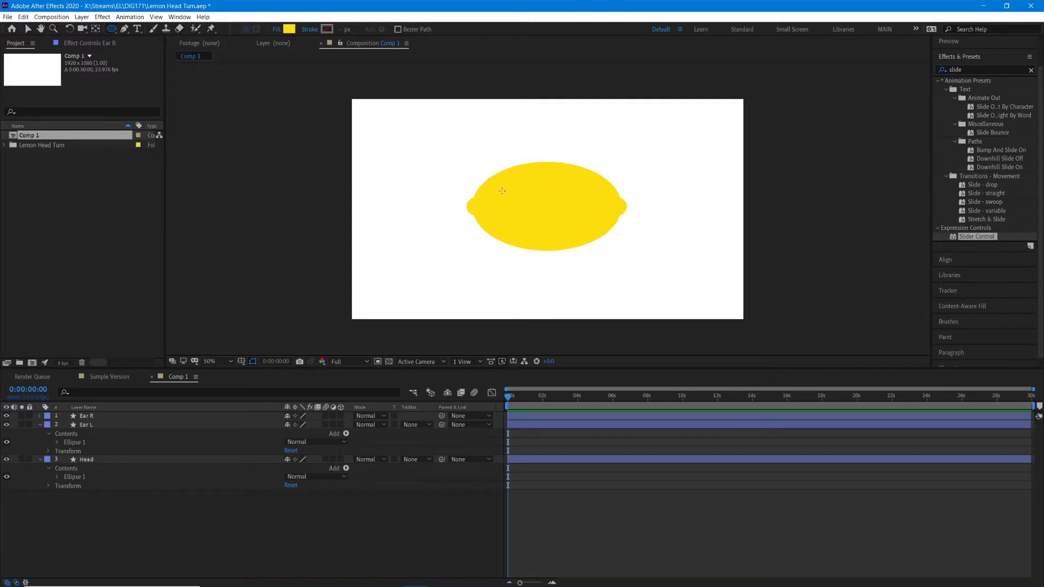
pyautogui.moveTo(501, 190); pyautogui.dragTo(511, 201)
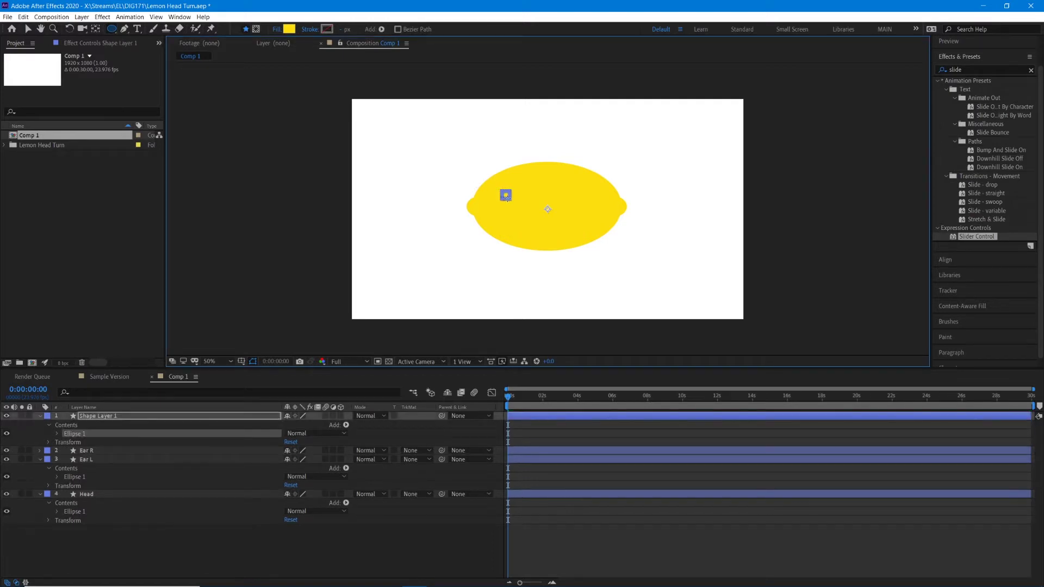
pyautogui.press('/')
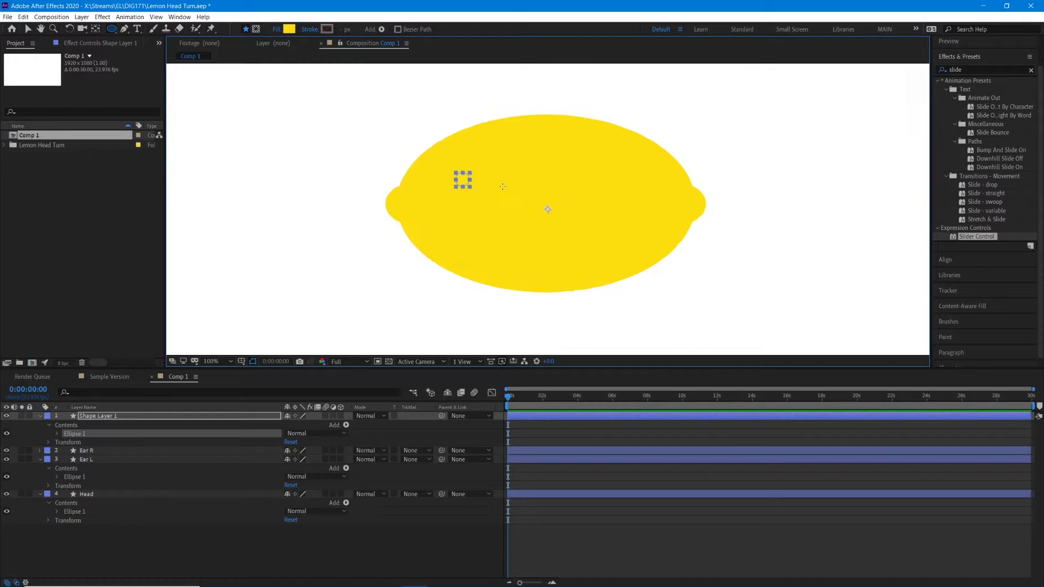
pyautogui.click(290, 29)
pyautogui.moveTo(118, 97); pyautogui.dragTo(156, 165)
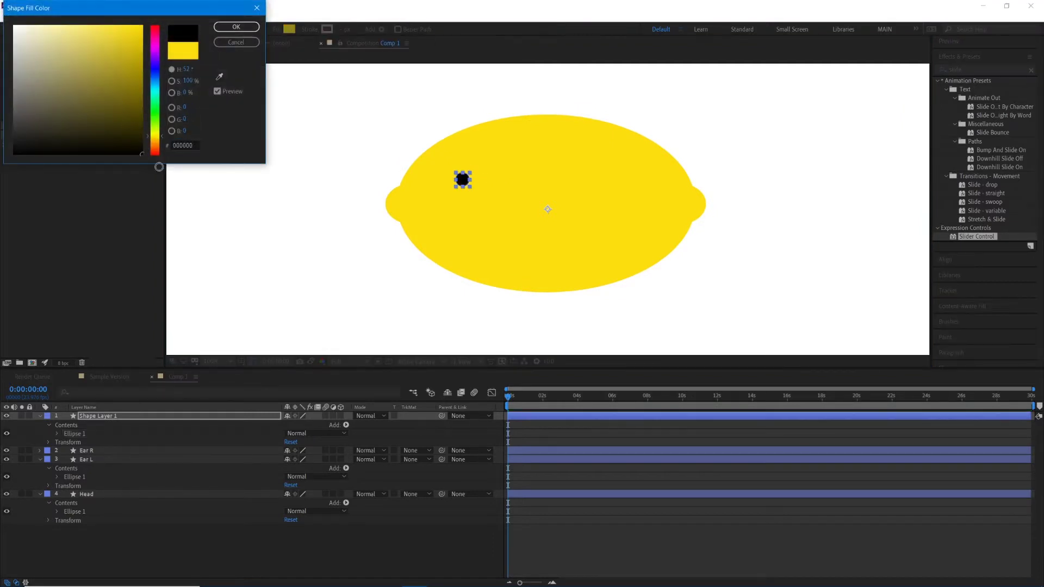
pyautogui.click(235, 27)
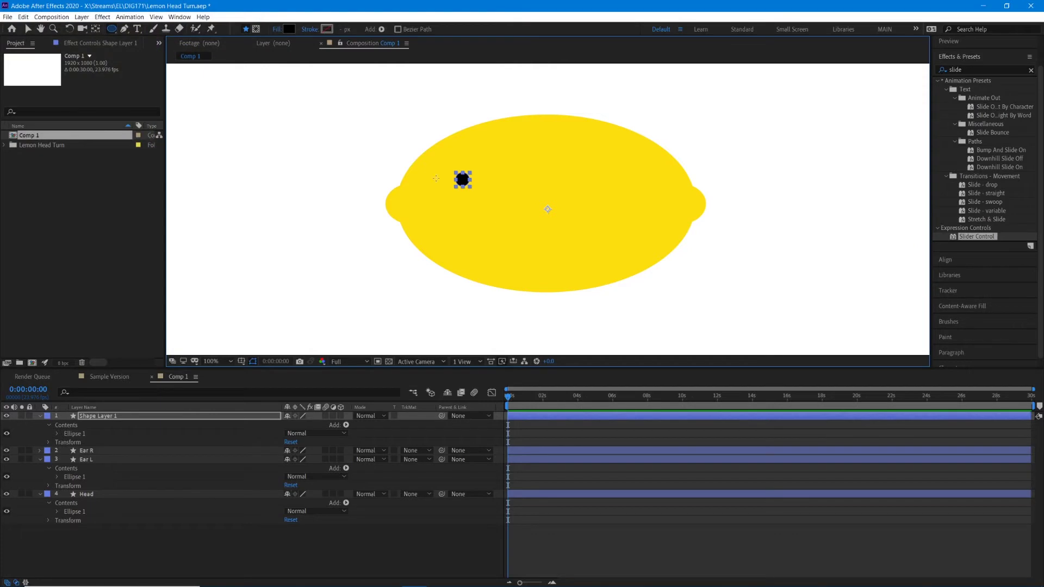
# Move the black eye slightly down and toward the center of the face and rename its layer to Eye L
pyautogui.press('v')
pyautogui.moveTo(462, 178); pyautogui.dragTo(468, 184)
pyautogui.click(361, 219)
pyautogui.click(121, 416)
pyautogui.click(121, 416)
pyautogui.press('Return')
pyautogui.write('Eye L')
pyautogui.press('Return')
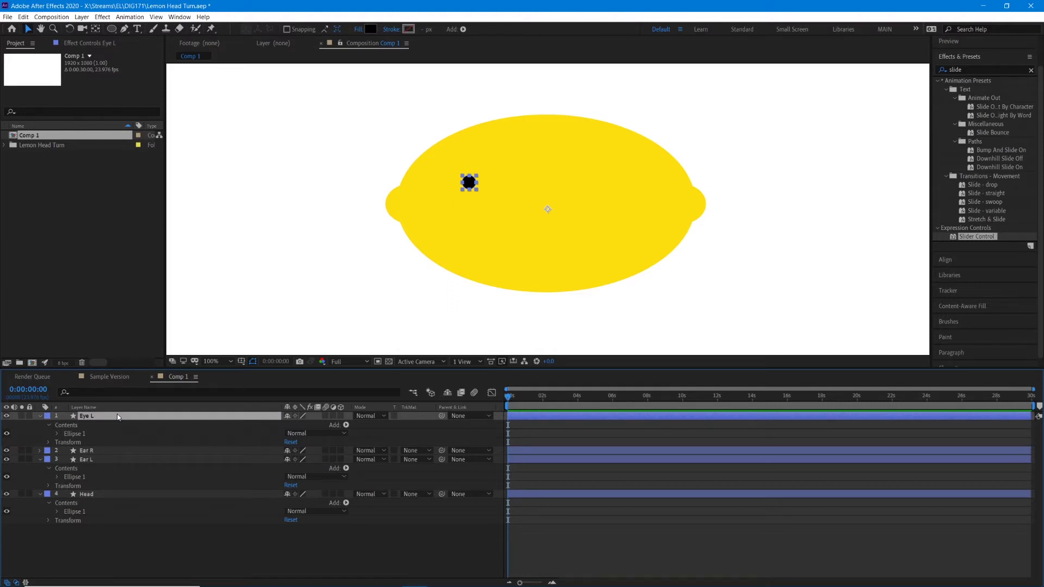
# Duplicate the Eye L layer and move the copy horizontally to the matching spot on the right side of the face
pyautogui.hotkey('ctrl', 'd')
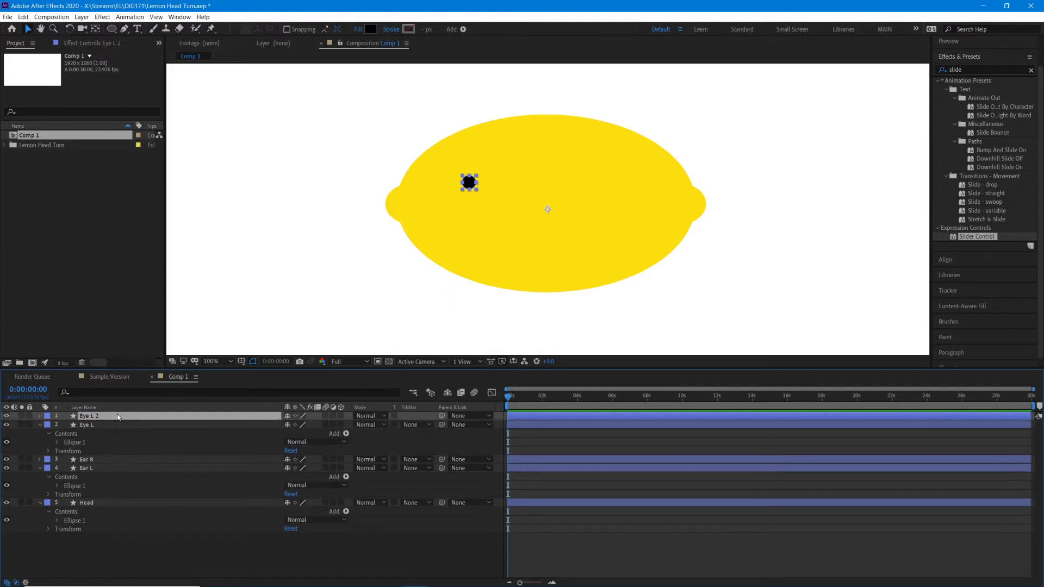
pyautogui.moveTo(469, 185); pyautogui.dragTo(615, 182)
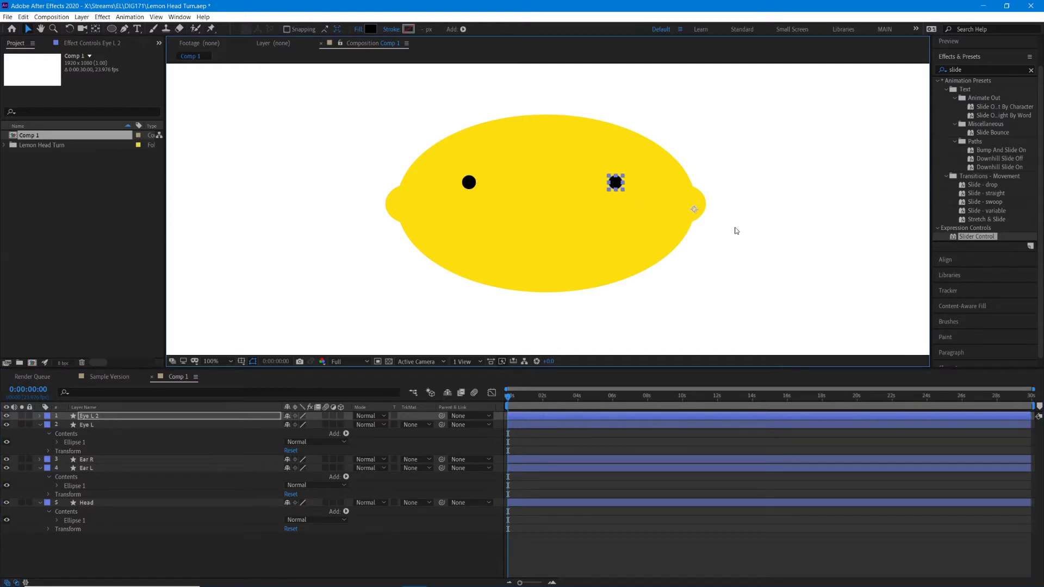
pyautogui.click(777, 256)
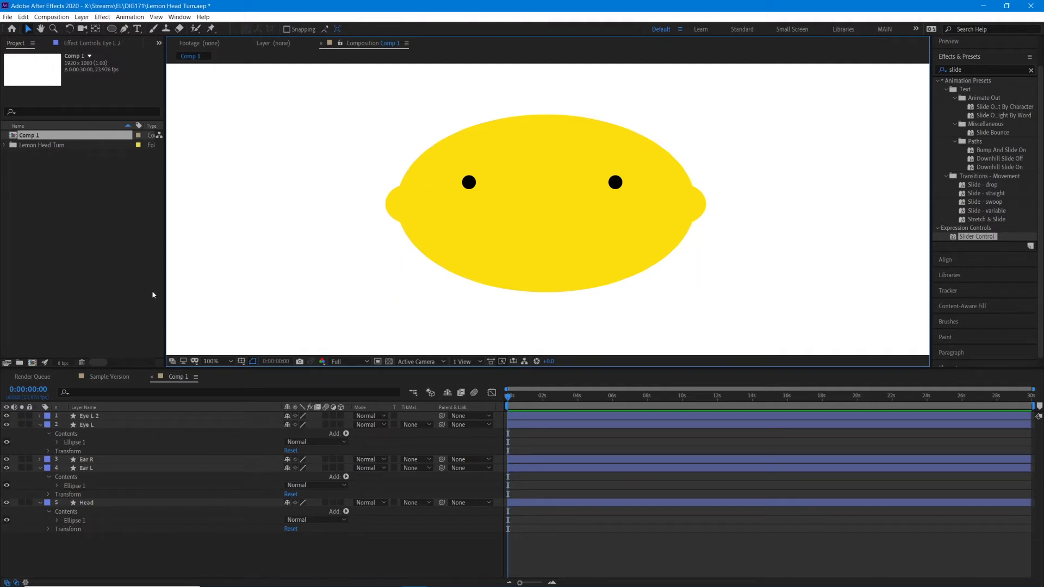
# Draw a small flat black ellipse on a new shape layer in the middle of the face, between and below the eyes
pyautogui.click(112, 30)
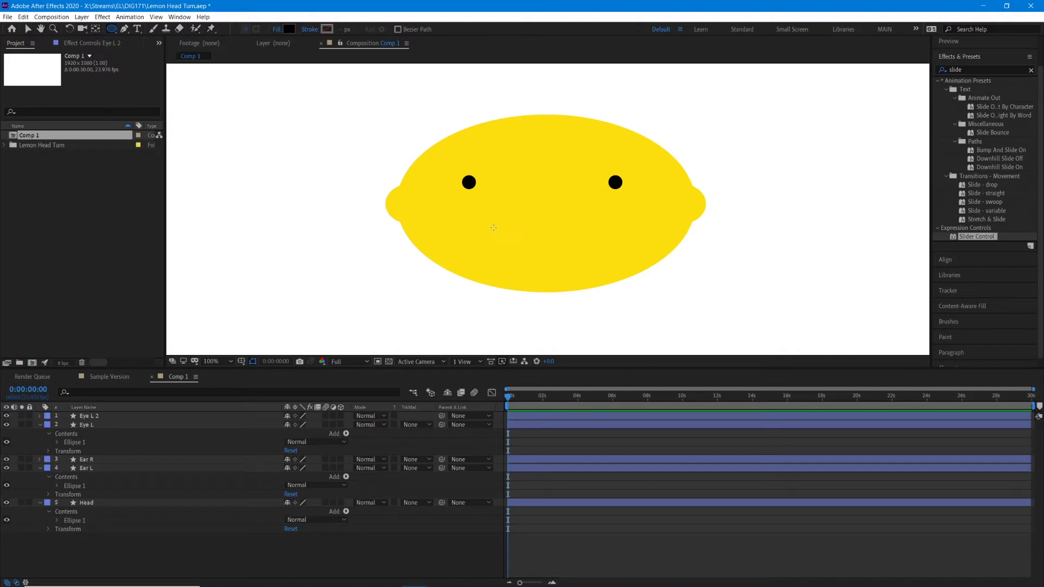
pyautogui.click(178, 557)
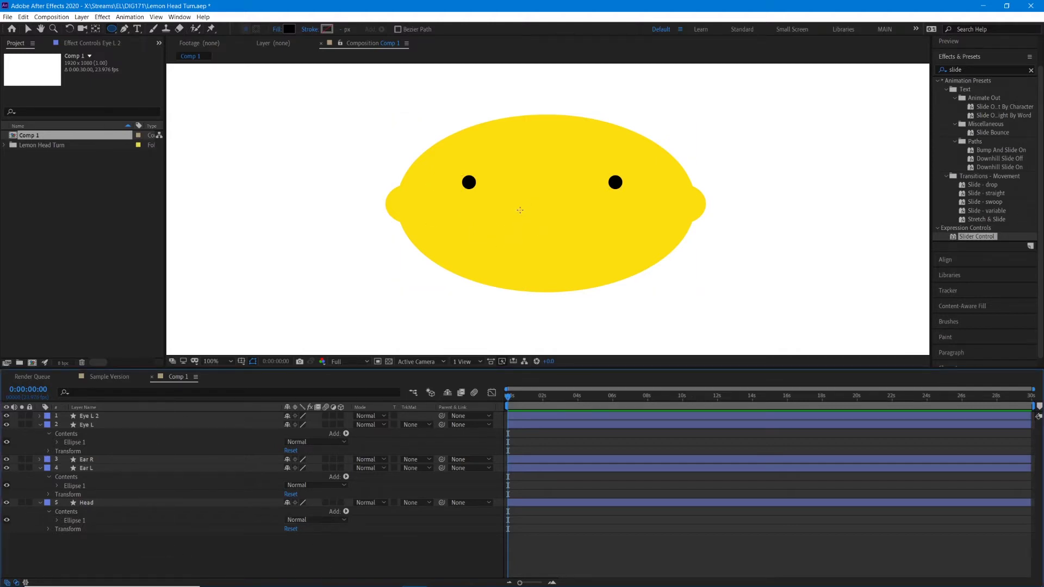
pyautogui.moveTo(519, 206); pyautogui.dragTo(553, 208)
pyautogui.press('v')
pyautogui.click(720, 325)
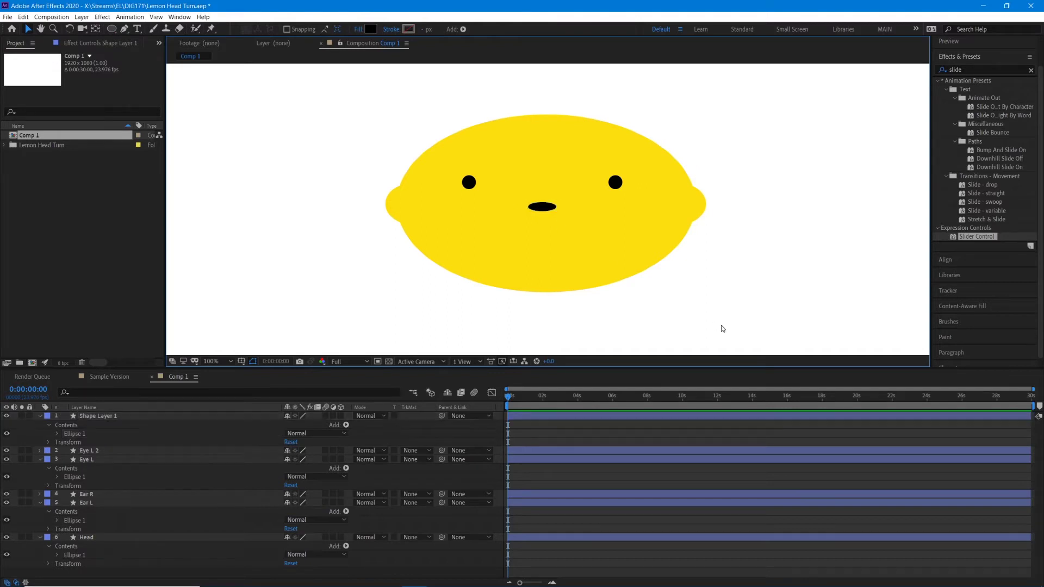
# Rename the layer of the flat black ellipse in the middle of the face to Mouth
pyautogui.click(358, 287)
pyautogui.click(108, 417)
pyautogui.click(107, 418)
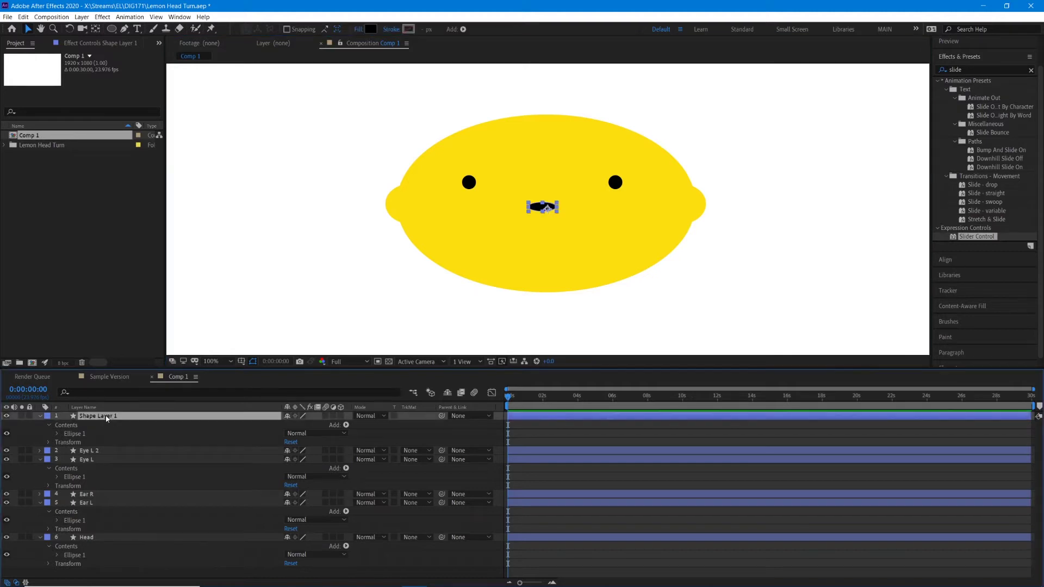
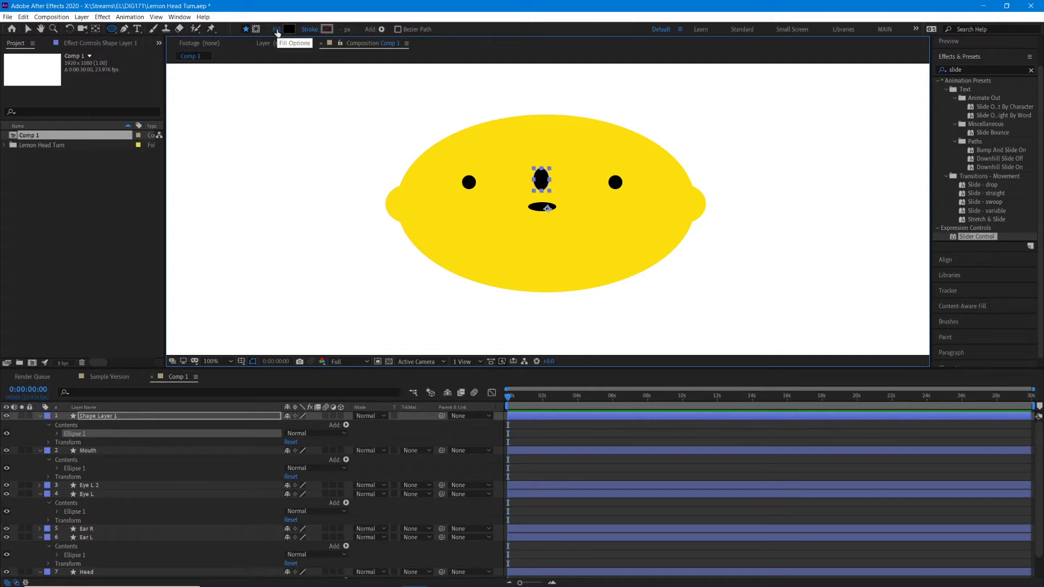
# Remove the fill from the small upright ellipse above the mouth and give it a dark yellow stroke (B1A810)
pyautogui.click(277, 29)
pyautogui.click(17, 28)
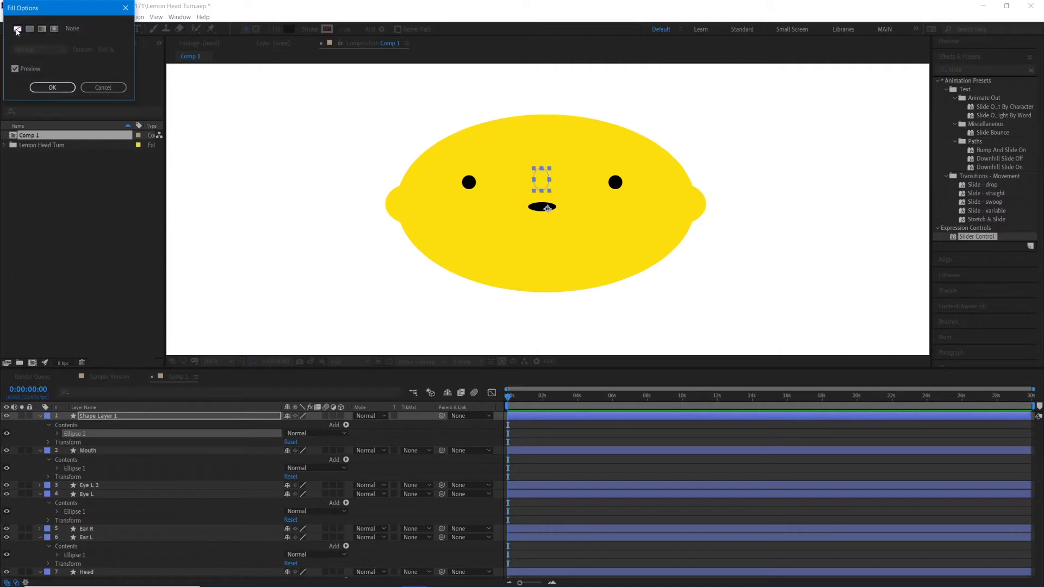
pyautogui.click(53, 87)
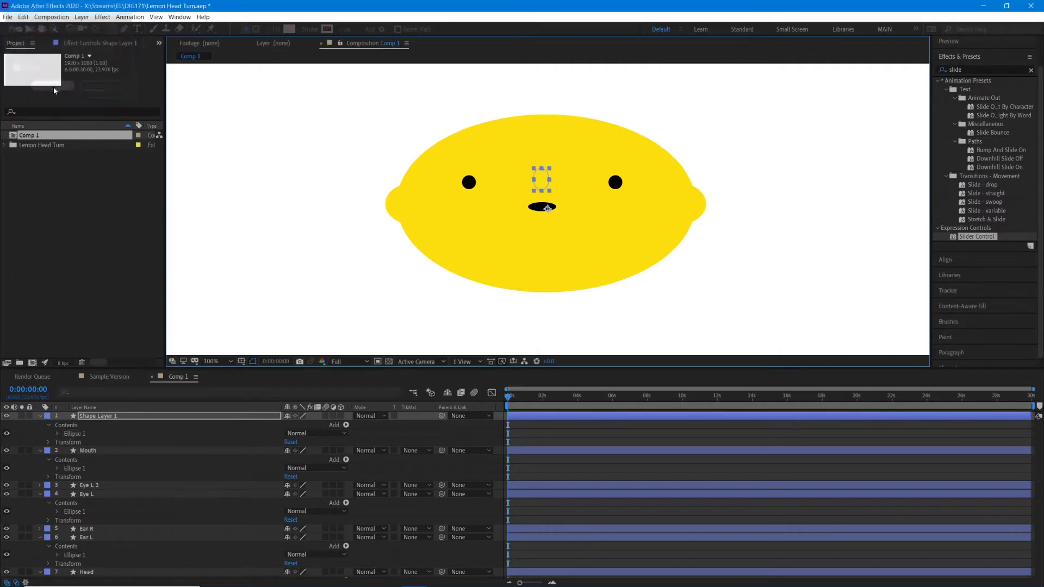
pyautogui.click(326, 29)
pyautogui.moveTo(148, 68)
pyautogui.mouseDown()
pyautogui.moveTo(134, 52)
pyautogui.moveTo(124, 79)
pyautogui.moveTo(130, 64)
pyautogui.mouseUp()
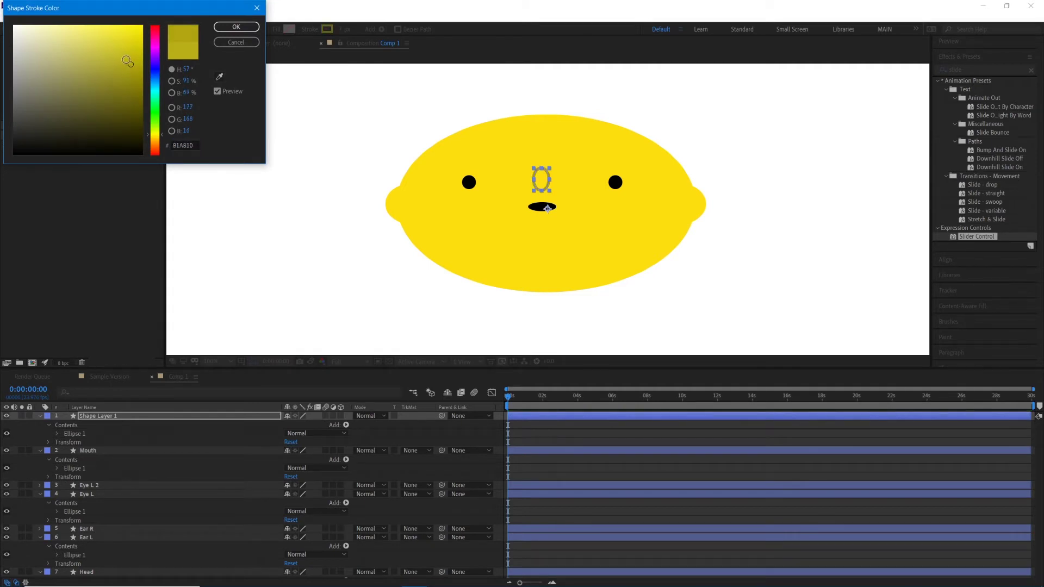
pyautogui.click(246, 27)
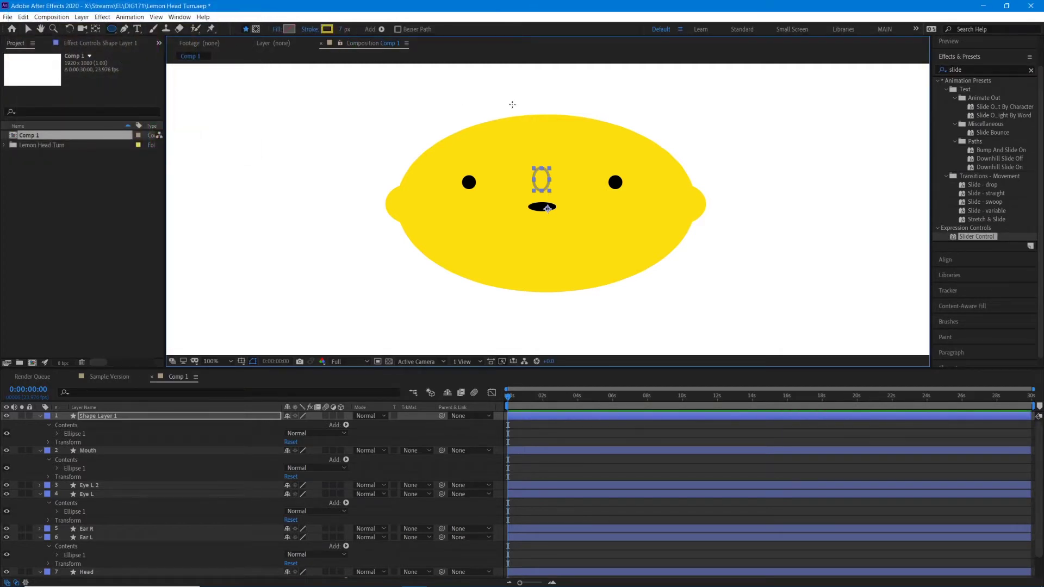
pyautogui.press('v')
pyautogui.click(534, 112)
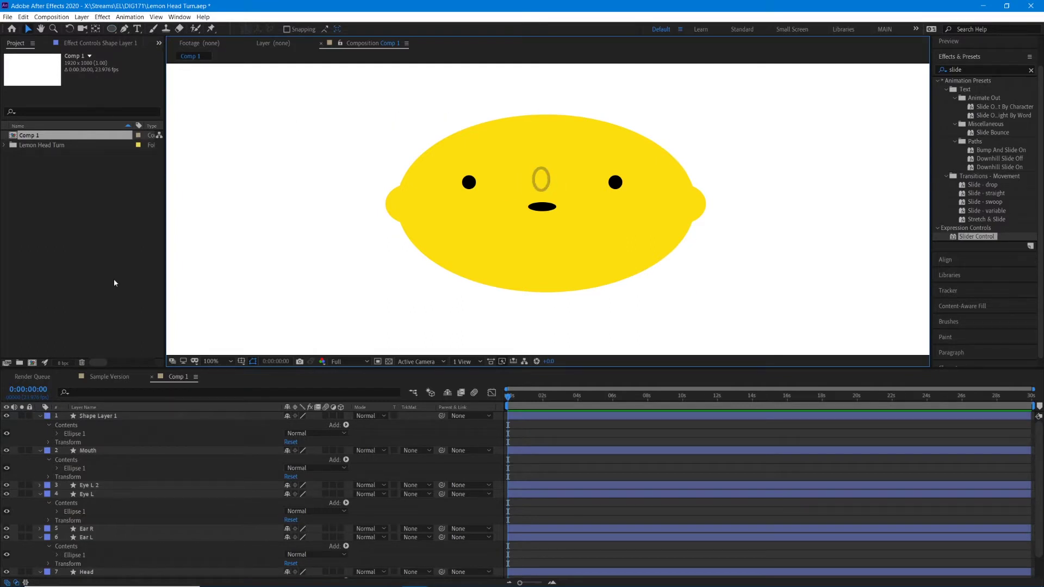
# Draw a wide rectangular mask across the lower half of the nose outline on its shape layer
pyautogui.click(97, 416)
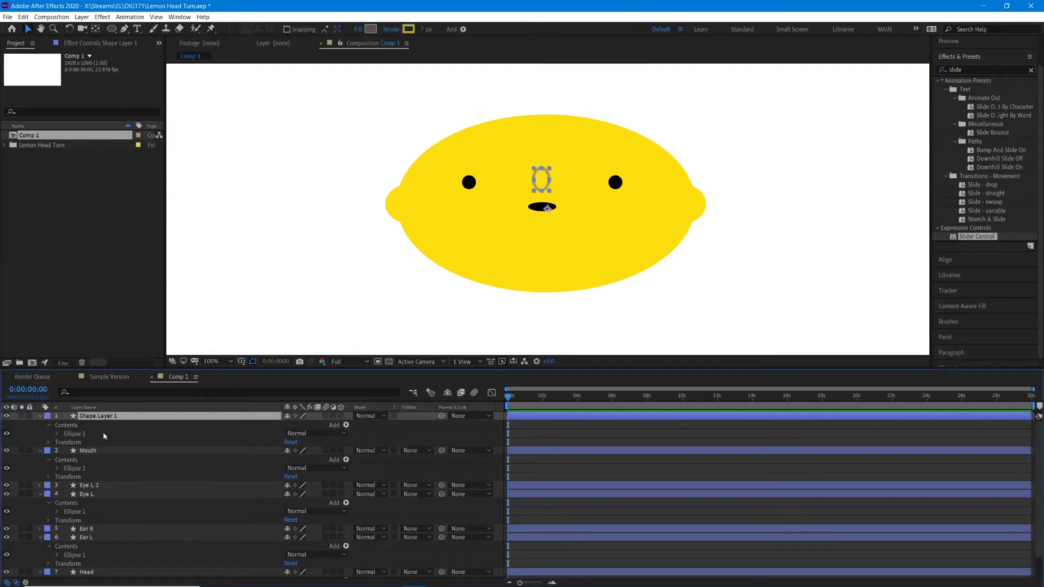
pyautogui.click(113, 30)
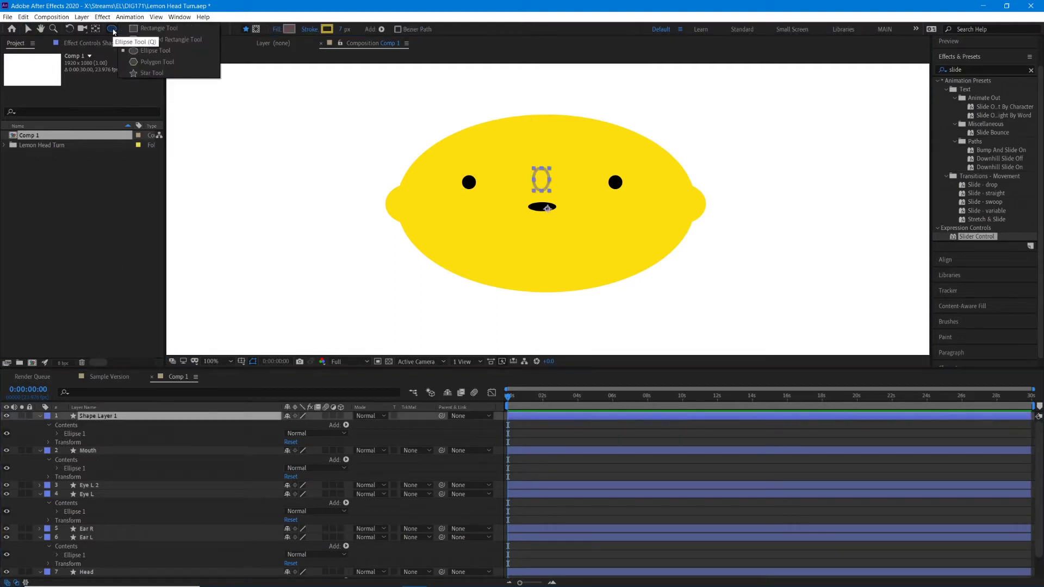
pyautogui.click(153, 29)
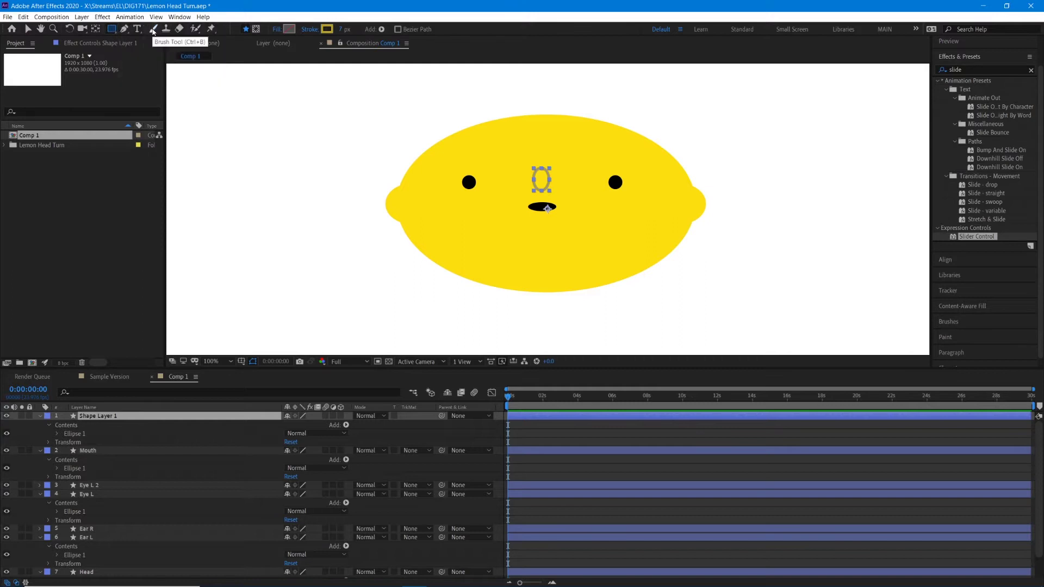
pyautogui.click(257, 29)
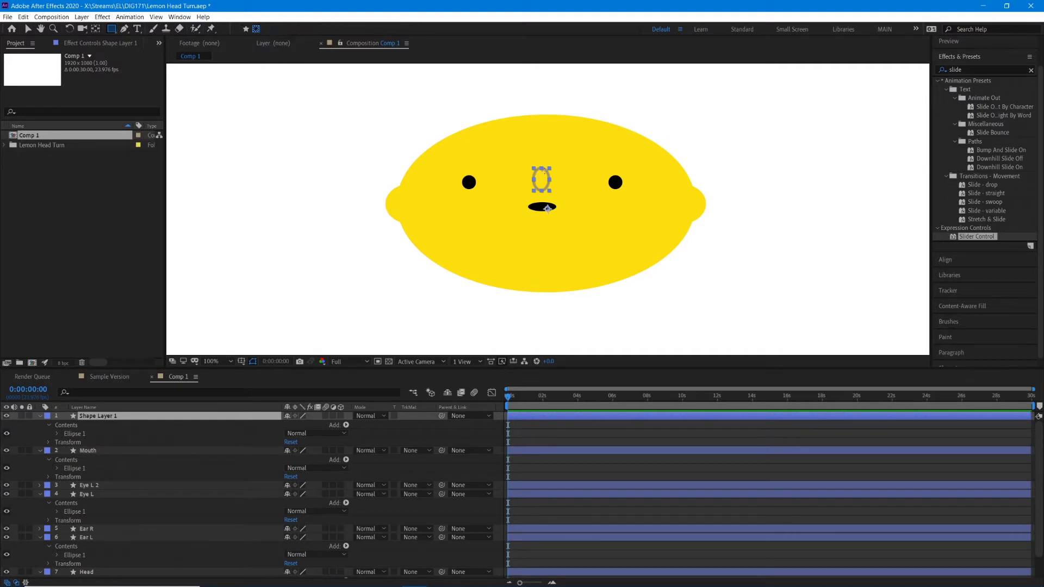
pyautogui.moveTo(515, 178); pyautogui.dragTo(581, 195)
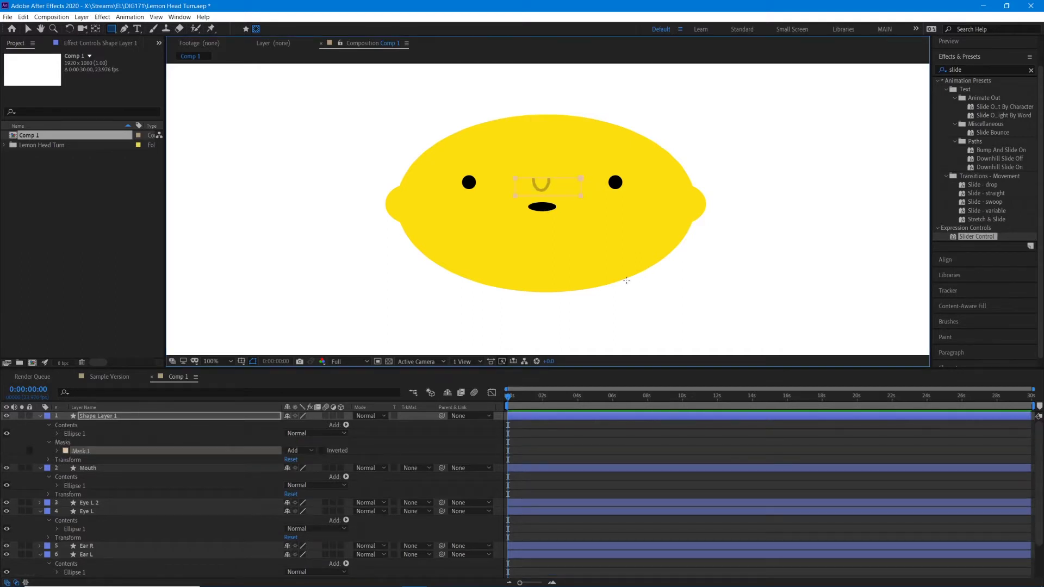
# Invert the nose layer's mask to keep only the upper arch of the outline
pyautogui.click(322, 451)
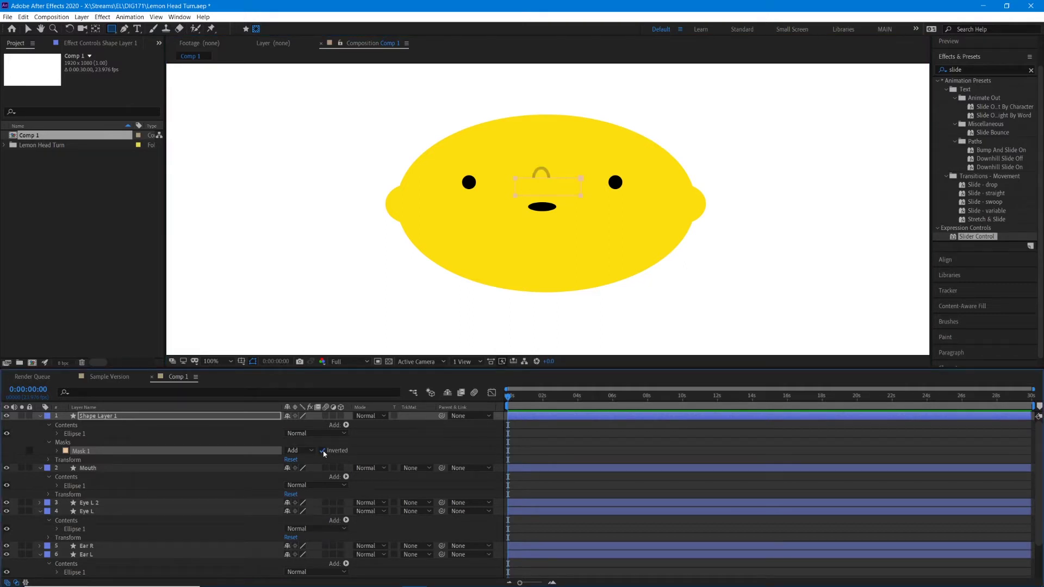
pyautogui.click(322, 451)
pyautogui.click(323, 451)
pyautogui.press('v')
pyautogui.click(390, 443)
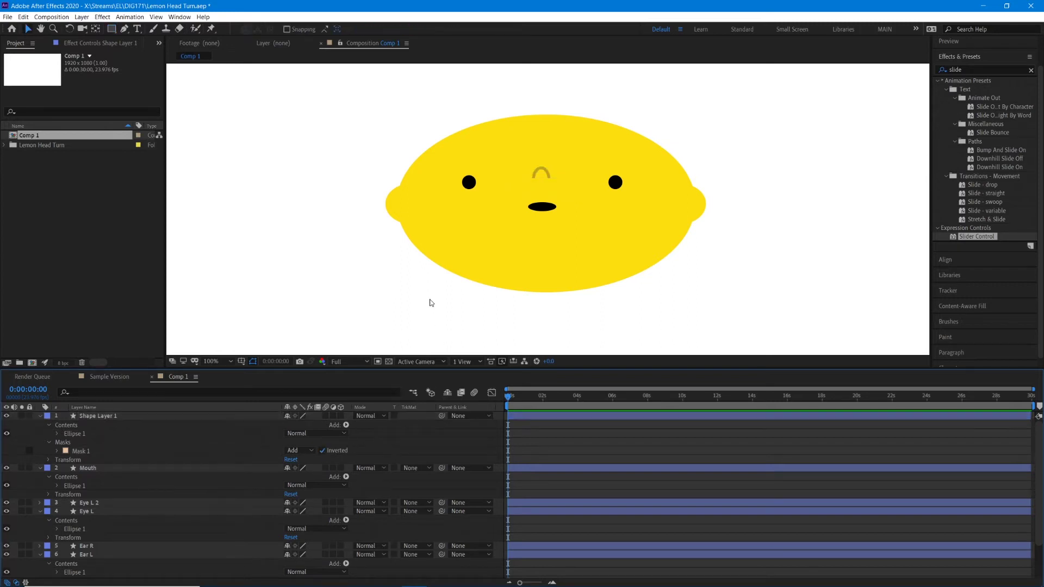
pyautogui.click(500, 278)
pyautogui.scroll(-2, 494, 286)
pyautogui.scroll(2, 496, 260)
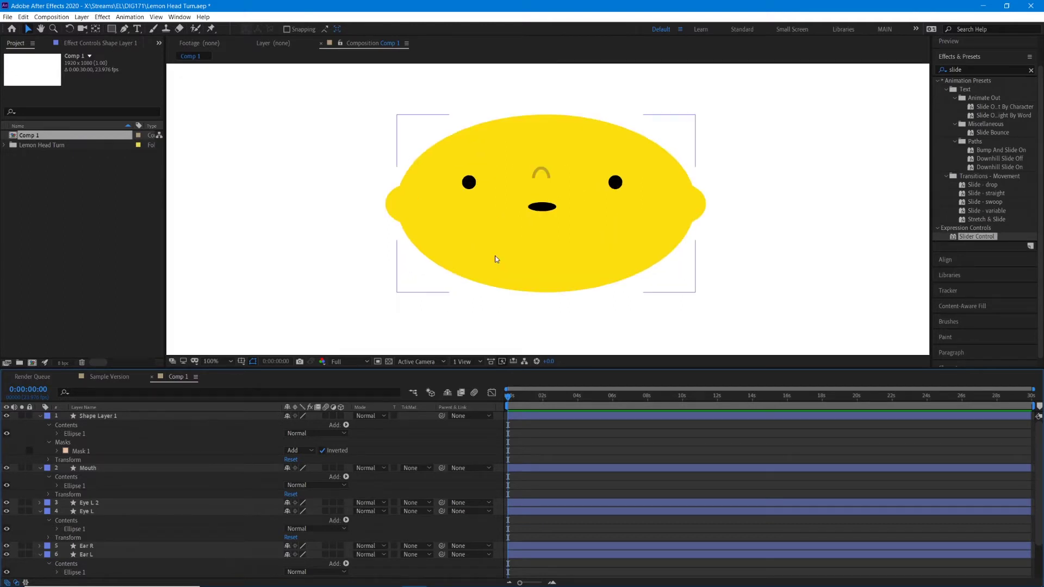
pyautogui.click(362, 282)
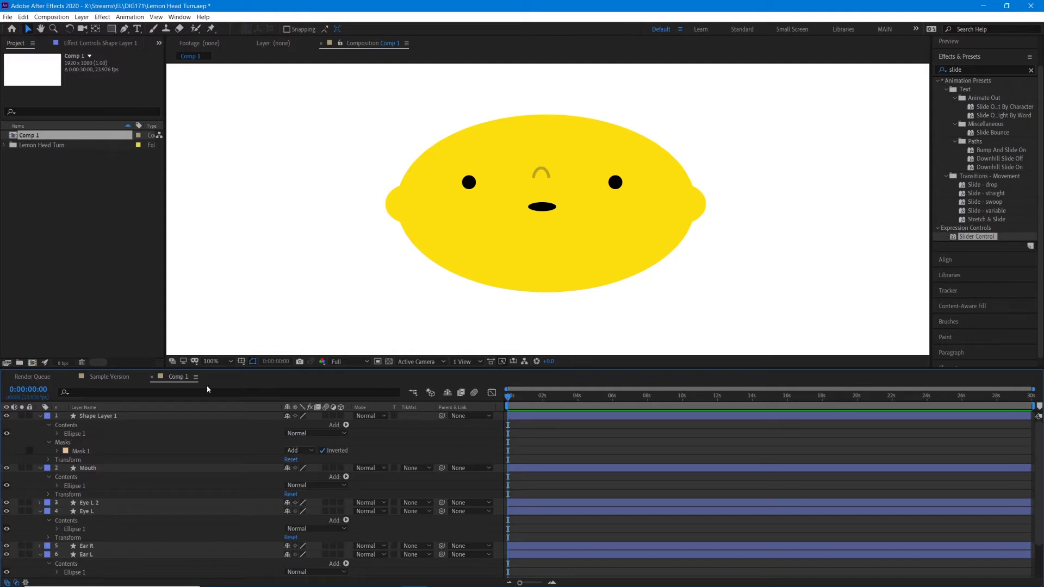
# Rename the shape layer with the masked arch to Nose
pyautogui.click(97, 416)
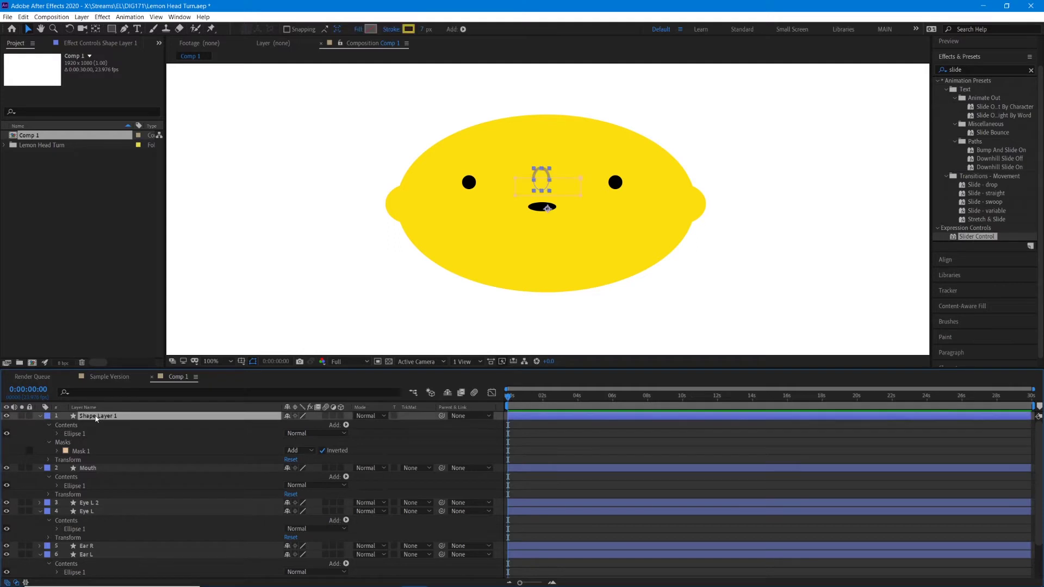
pyautogui.press('Return')
pyautogui.write('Nose')
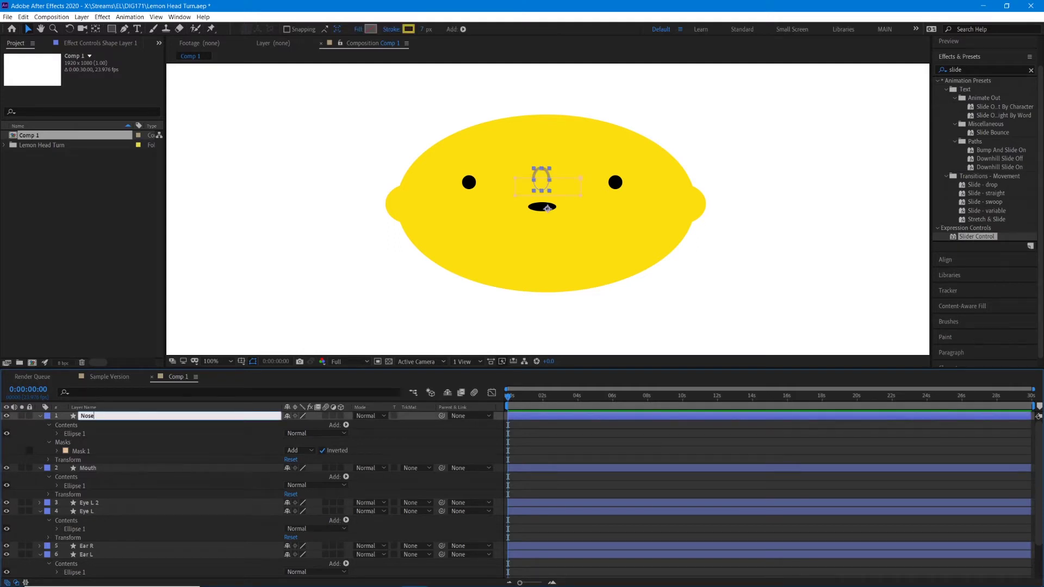
pyautogui.press('Return')
pyautogui.click(214, 320)
pyautogui.press(',')
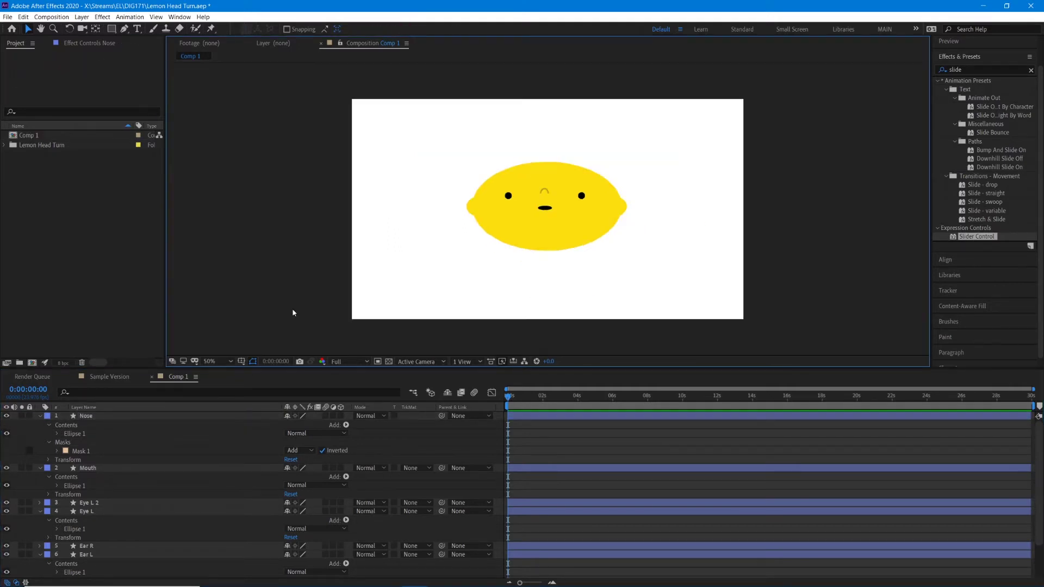
pyautogui.press('.')
# Make all the character's layers 3D: Nose, Mouth, both eyes, both ears and the Head
pyautogui.click(106, 416)
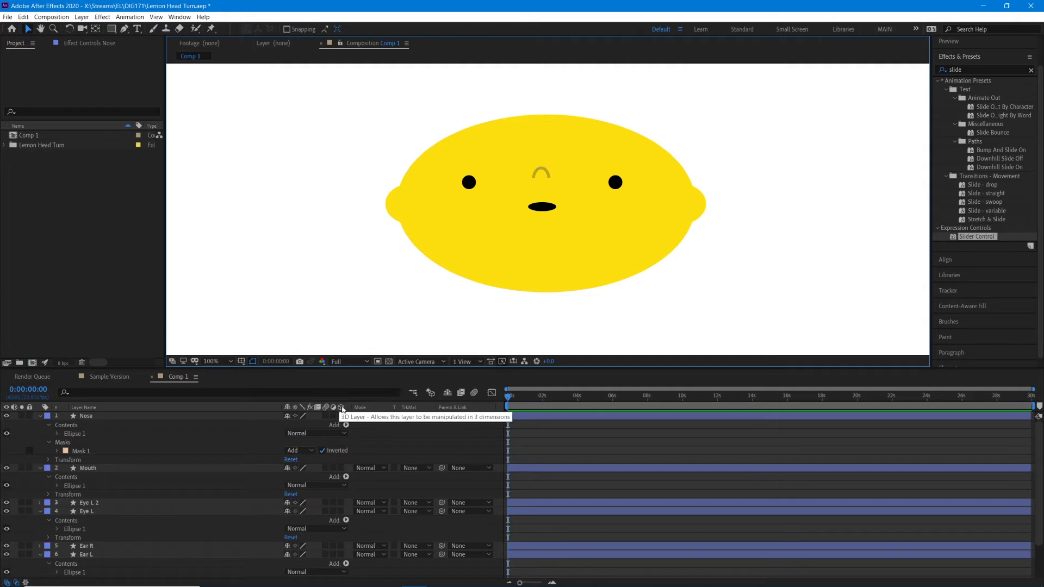
pyautogui.click(341, 416)
pyautogui.click(341, 485)
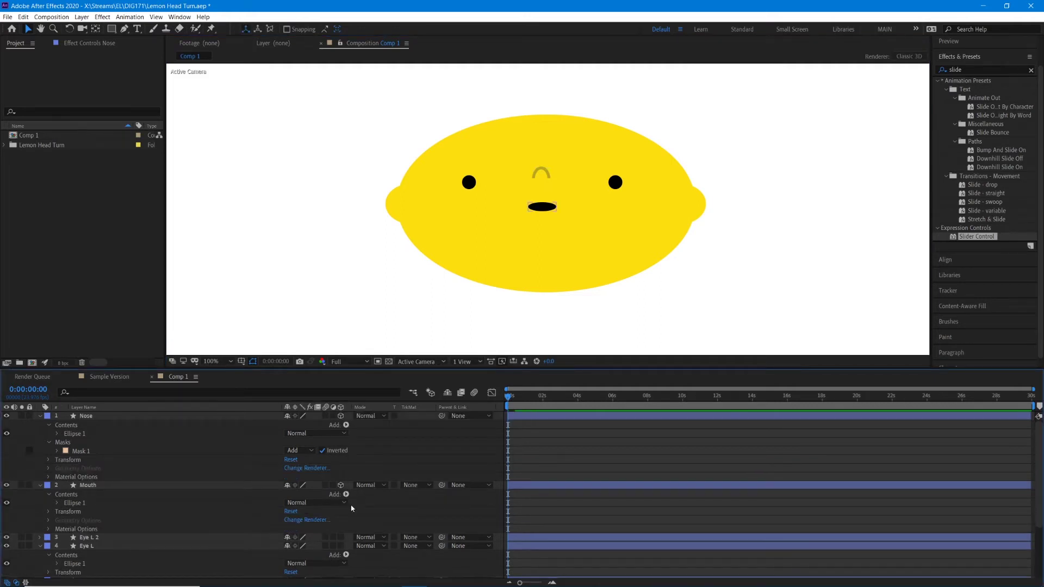
pyautogui.click(340, 546)
pyautogui.click(340, 537)
pyautogui.scroll(-4, 357, 520)
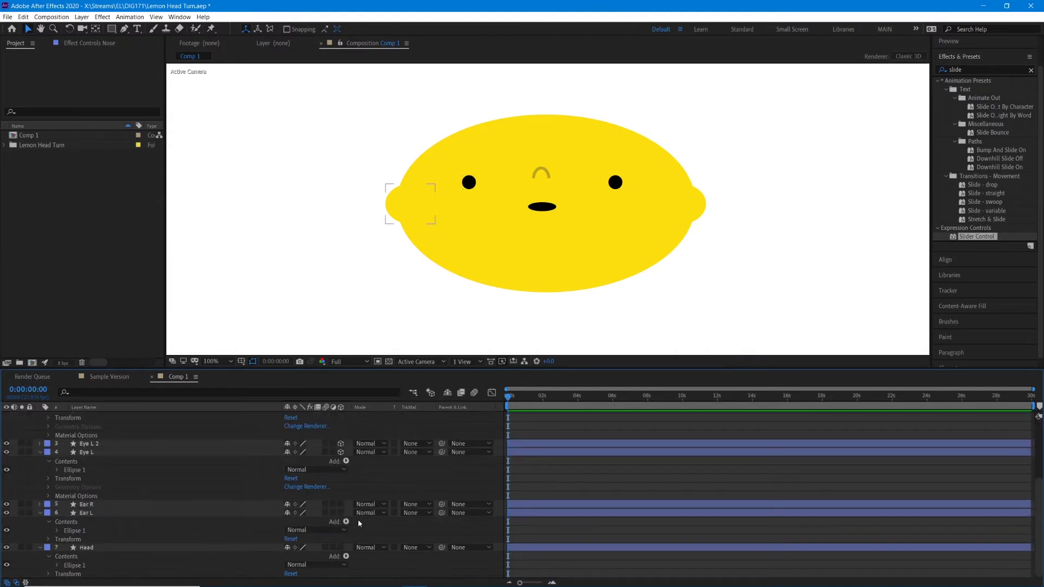
pyautogui.scroll(4, 233, 529)
pyautogui.click(282, 268)
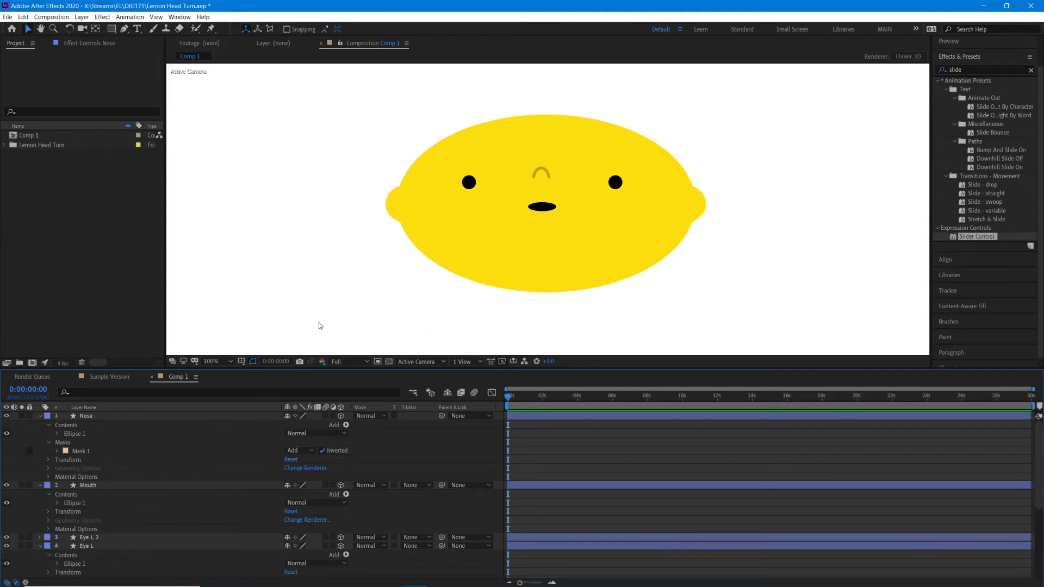
# Split the composition display into 2 Views - Horizontal, with the top view beside the active camera
pyautogui.click(471, 363)
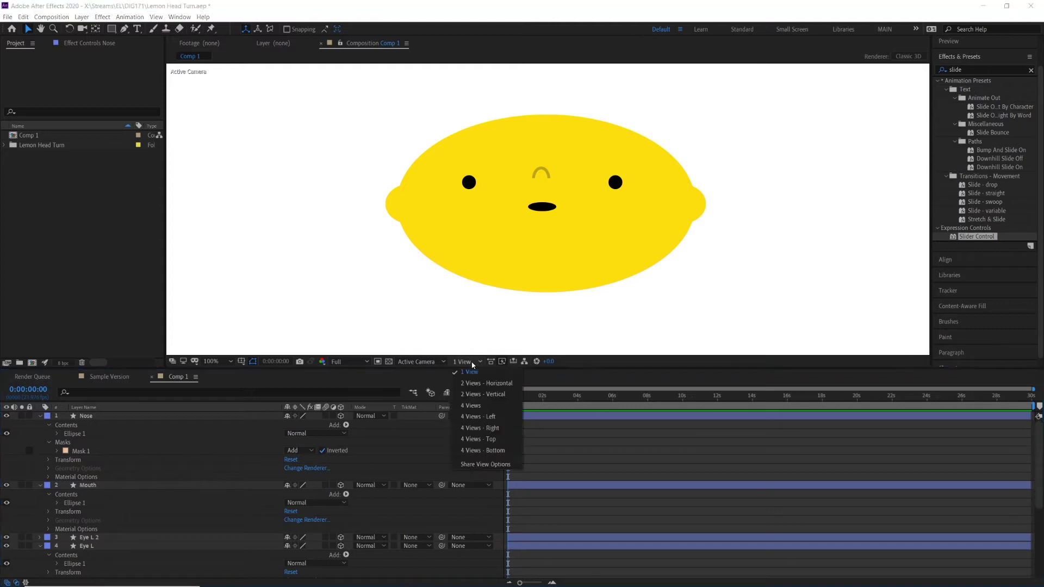
pyautogui.click(490, 385)
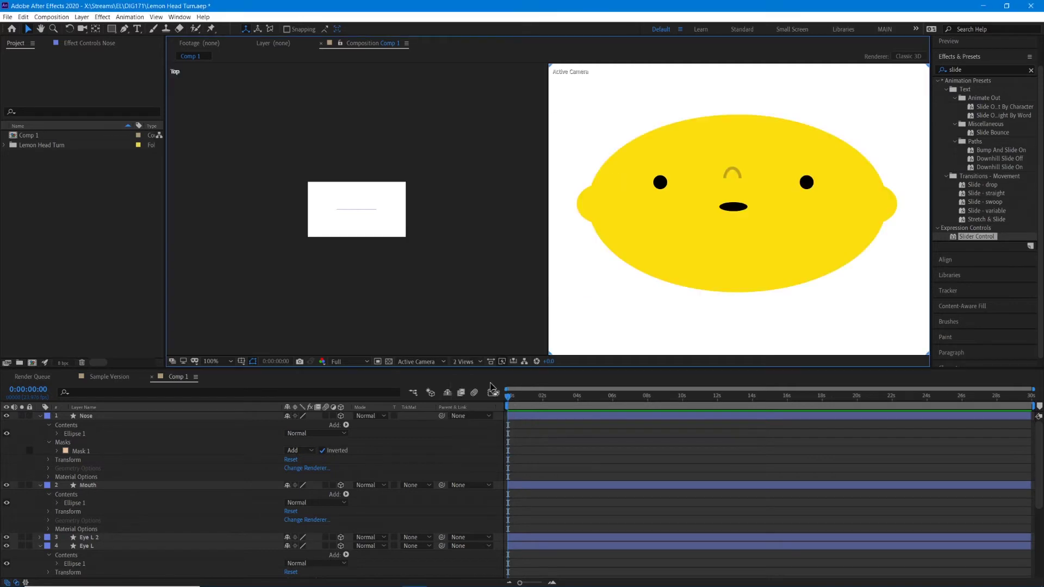
pyautogui.click(132, 417)
pyautogui.click(133, 484)
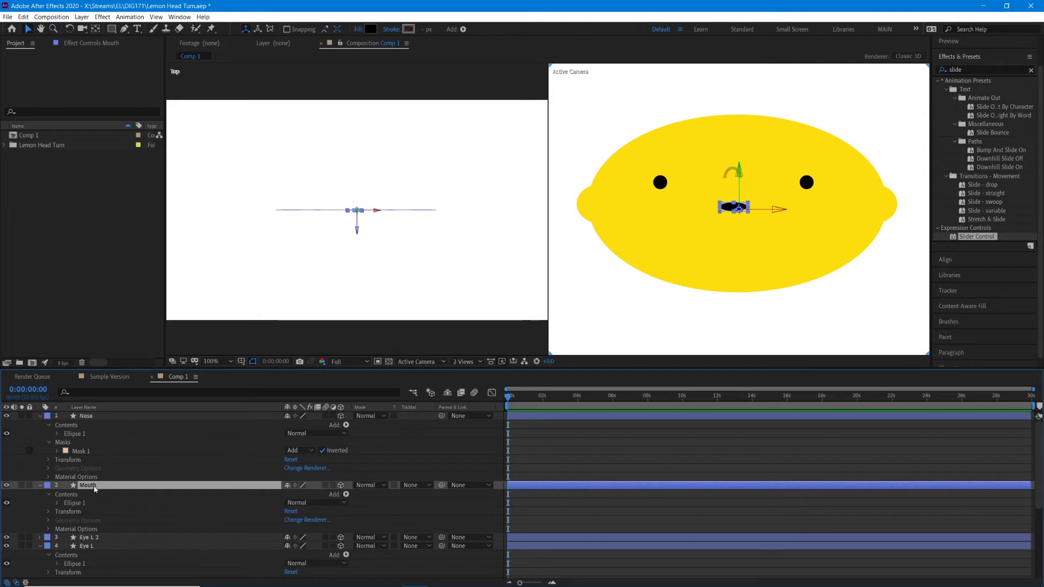
# Move the Nose, Mouth and both eye layers together along Z toward the camera, and shift them slightly down and right on the face
pyautogui.click(94, 416)
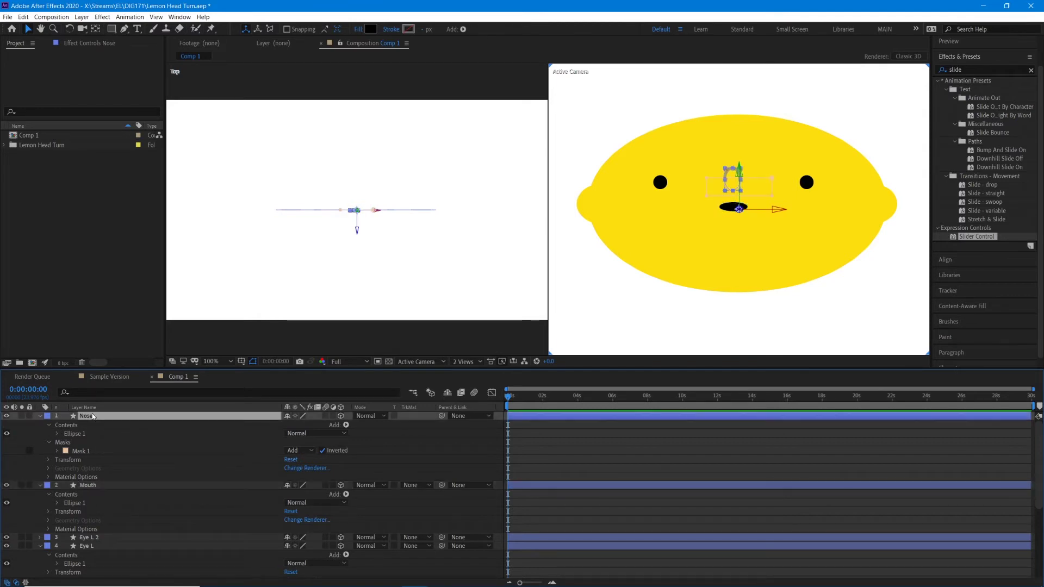
pyautogui.keyDown('ctrl'); pyautogui.click(99, 484); pyautogui.keyUp('ctrl')
pyautogui.keyDown('ctrl'); pyautogui.click(99, 537); pyautogui.keyUp('ctrl')
pyautogui.keyDown('ctrl'); pyautogui.click(96, 545); pyautogui.keyUp('ctrl')
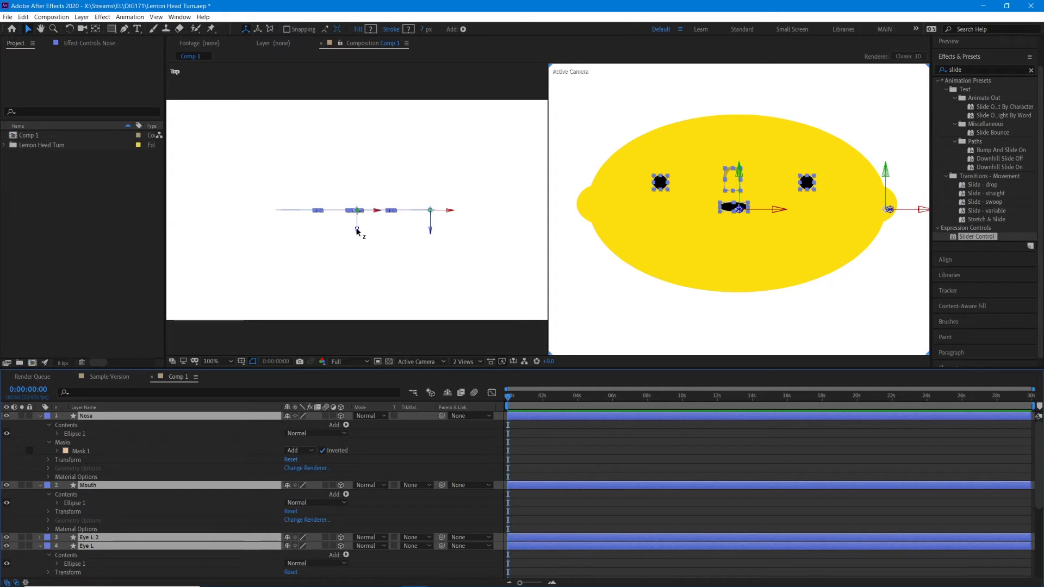
pyautogui.moveTo(357, 231); pyautogui.dragTo(356, 329)
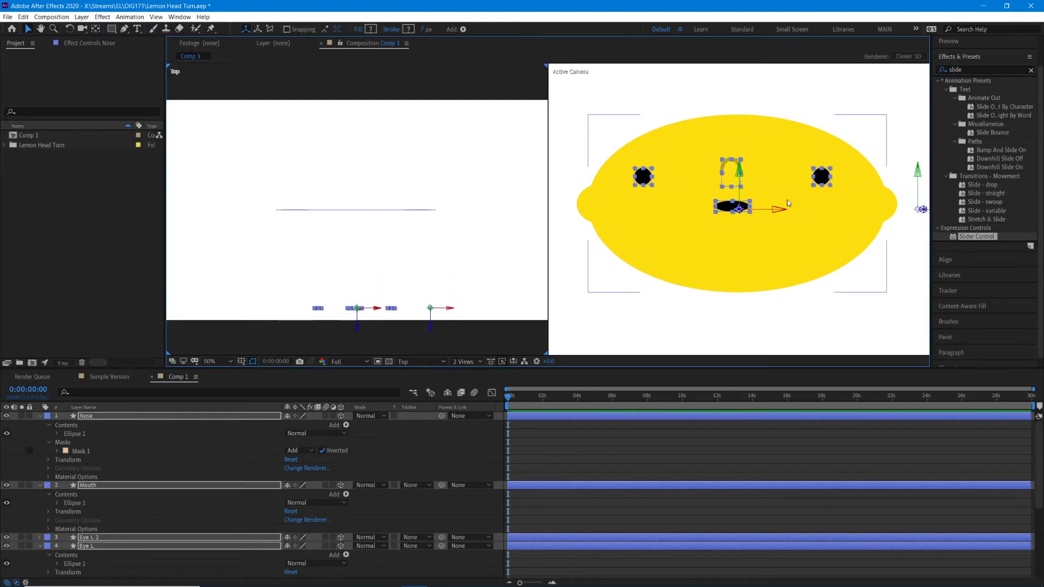
pyautogui.moveTo(739, 172); pyautogui.dragTo(773, 220)
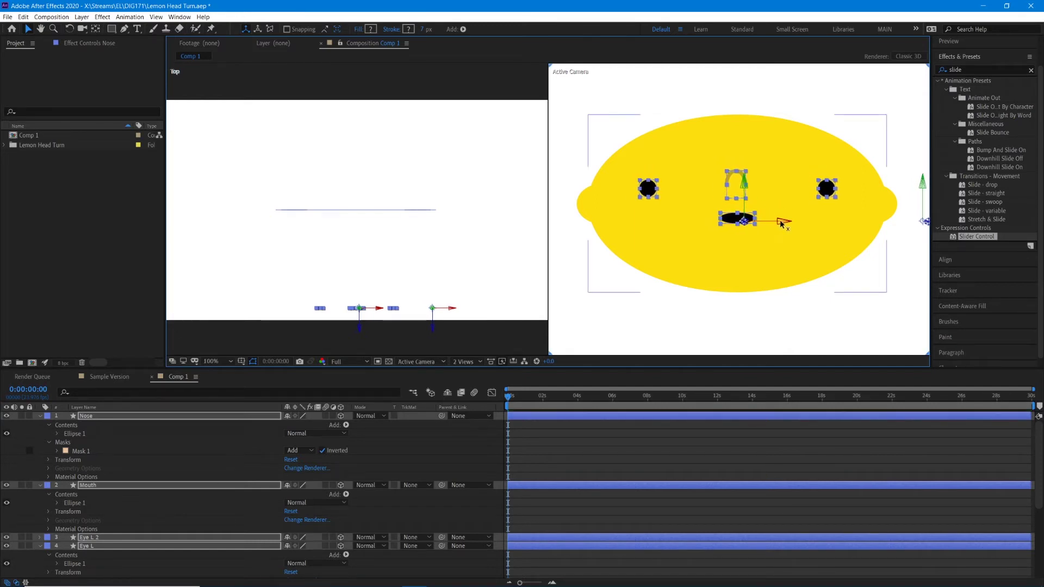
pyautogui.click(789, 317)
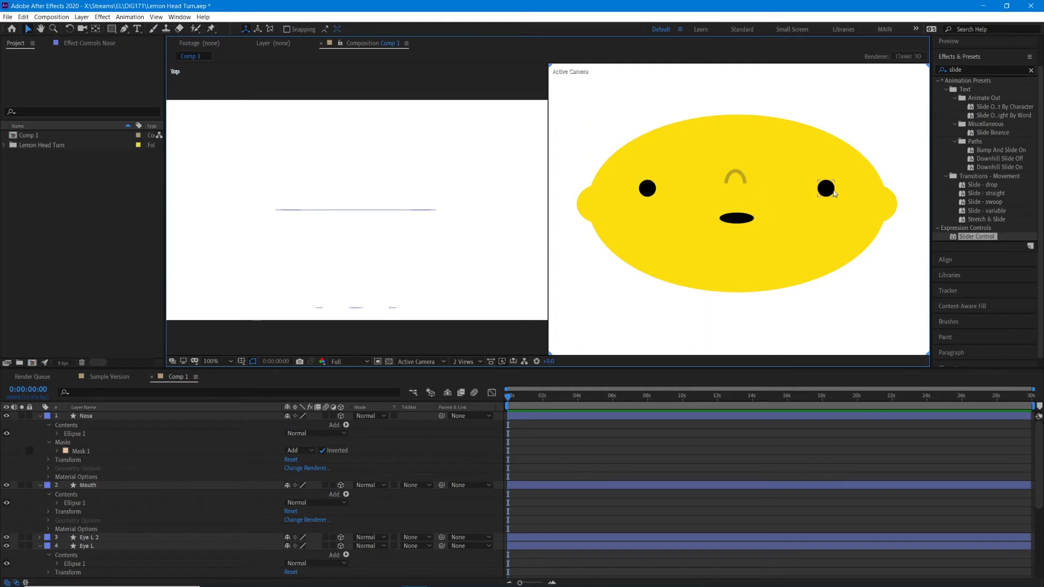
# Move the Ear R and Ear L layers together along Z, well behind the head
pyautogui.click(354, 211)
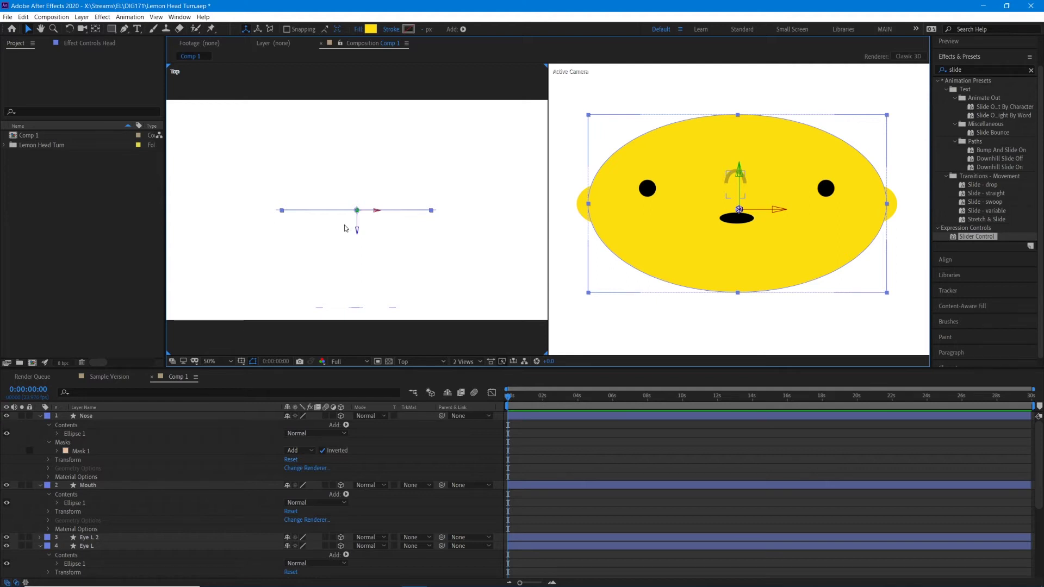
pyautogui.scroll(-2, 115, 536)
pyautogui.click(115, 534)
pyautogui.scroll(-2, 100, 468)
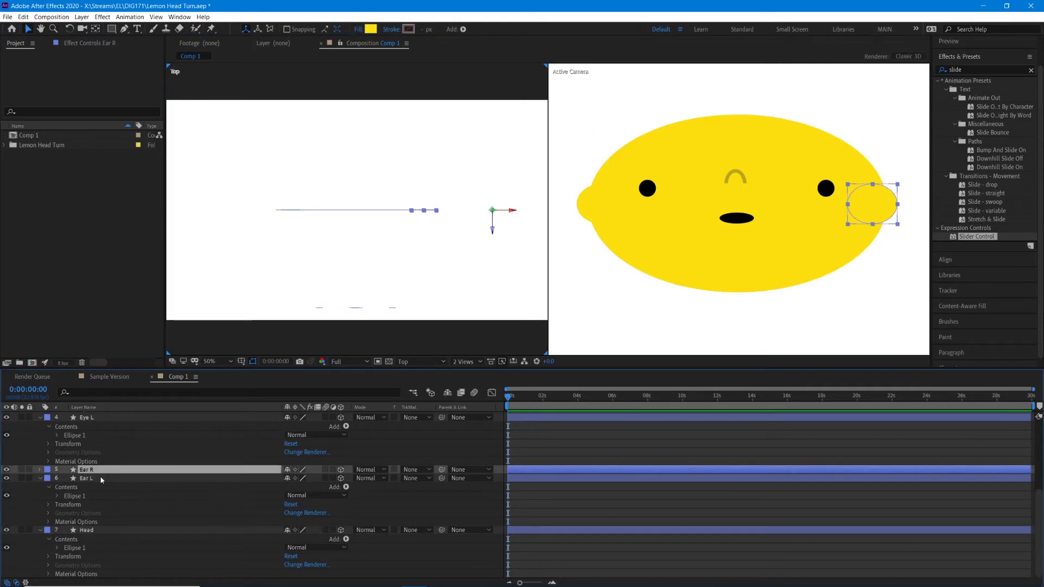
pyautogui.keyDown('shift'); pyautogui.click(100, 478); pyautogui.keyUp('shift')
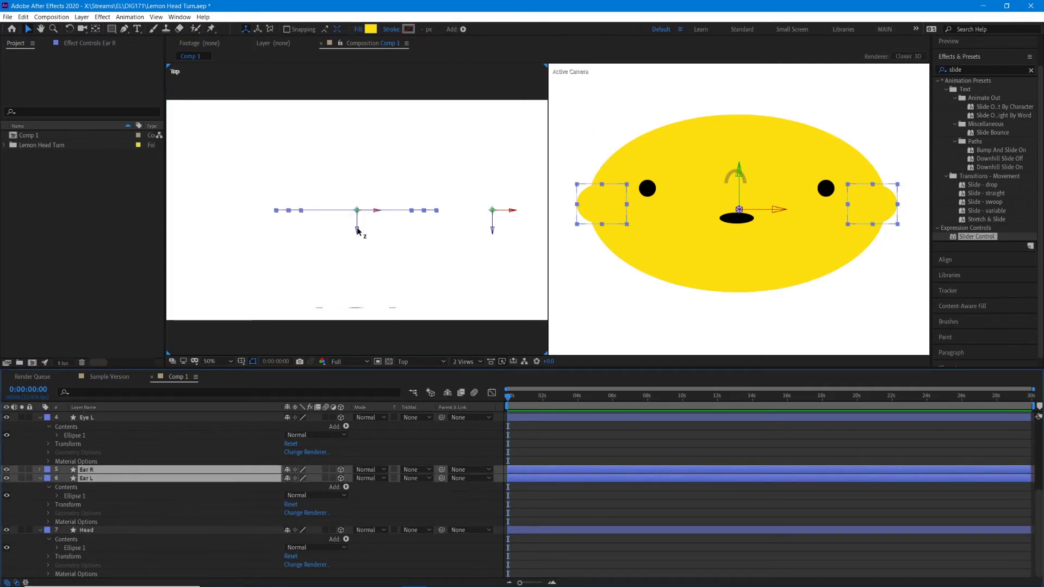
pyautogui.moveTo(357, 228); pyautogui.dragTo(358, 142)
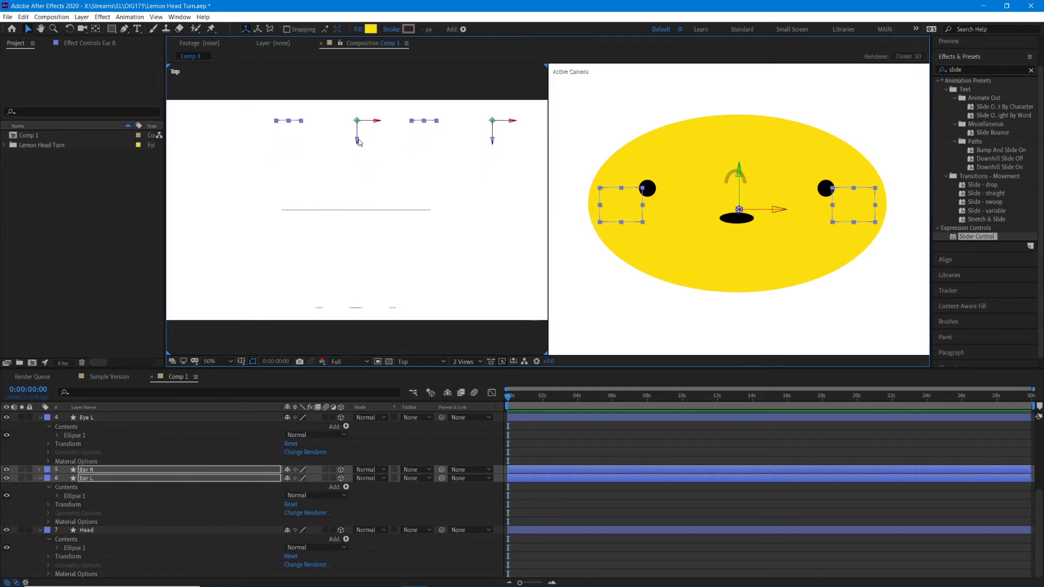
# Move Ear L outward to the left and Ear R outward to the right along X so both peek out past the head's sides
pyautogui.click(319, 143)
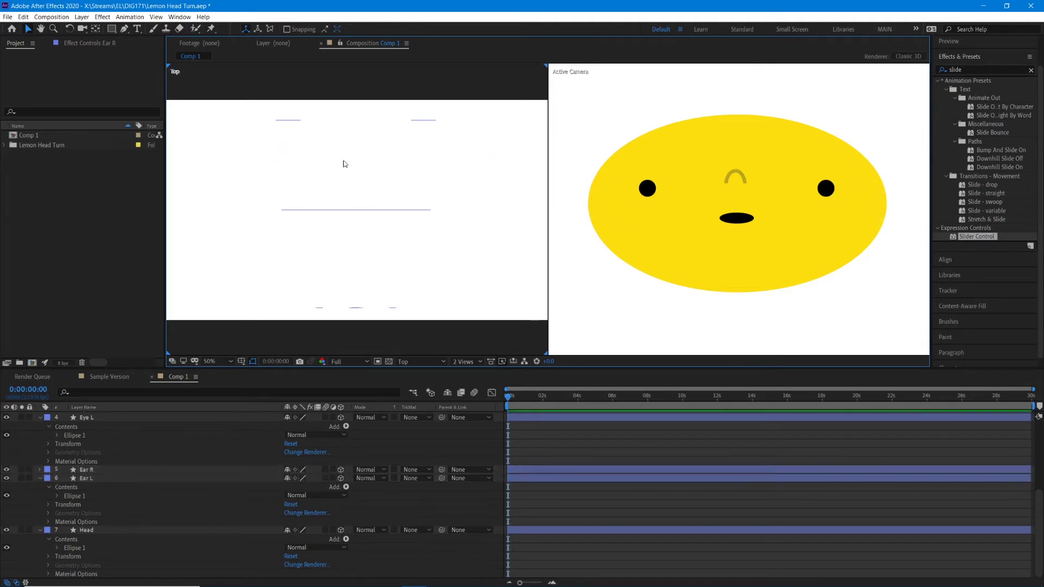
pyautogui.click(289, 122)
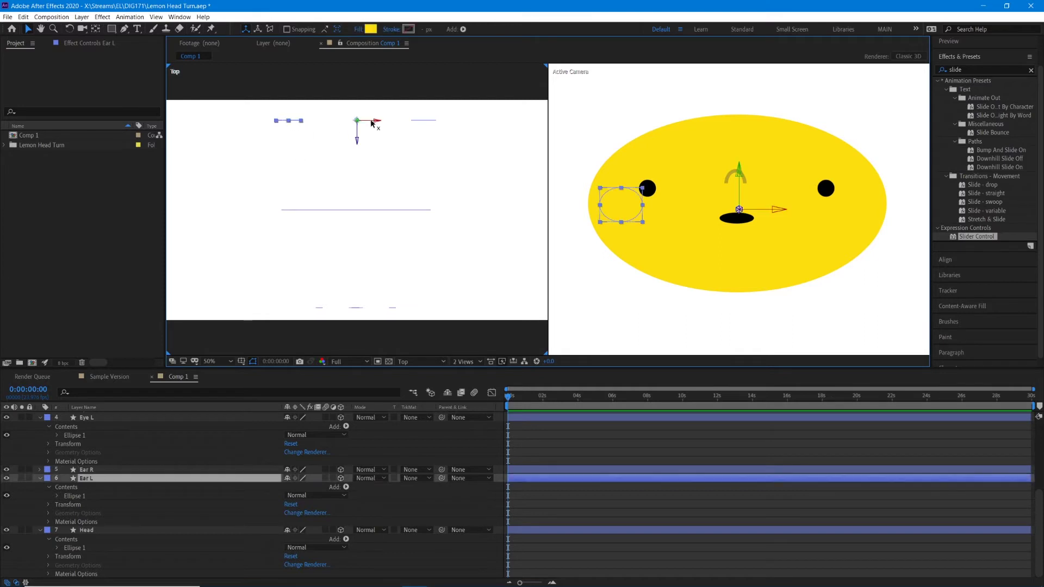
pyautogui.moveTo(376, 121); pyautogui.dragTo(366, 124)
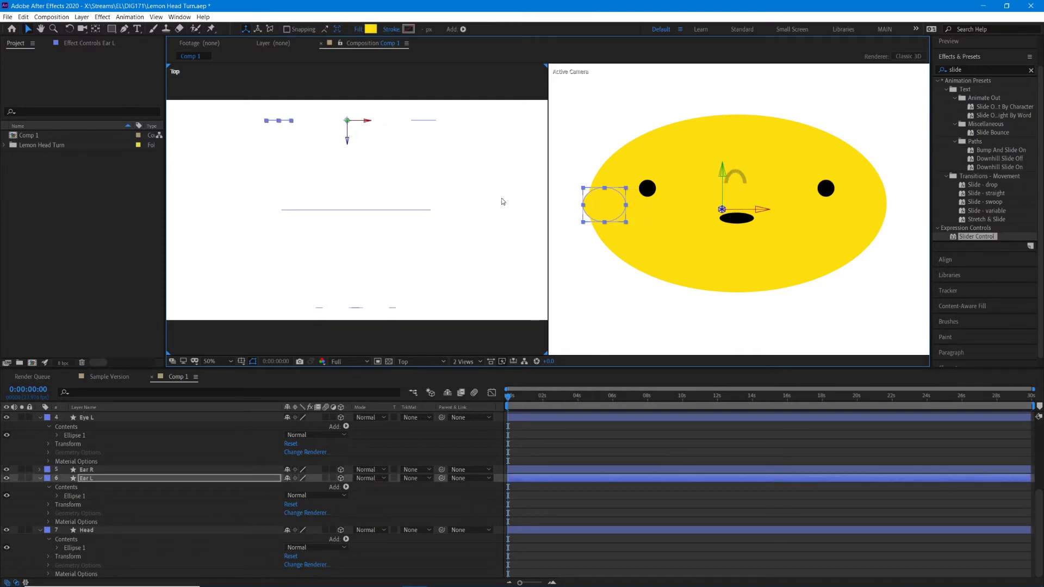
pyautogui.click(427, 120)
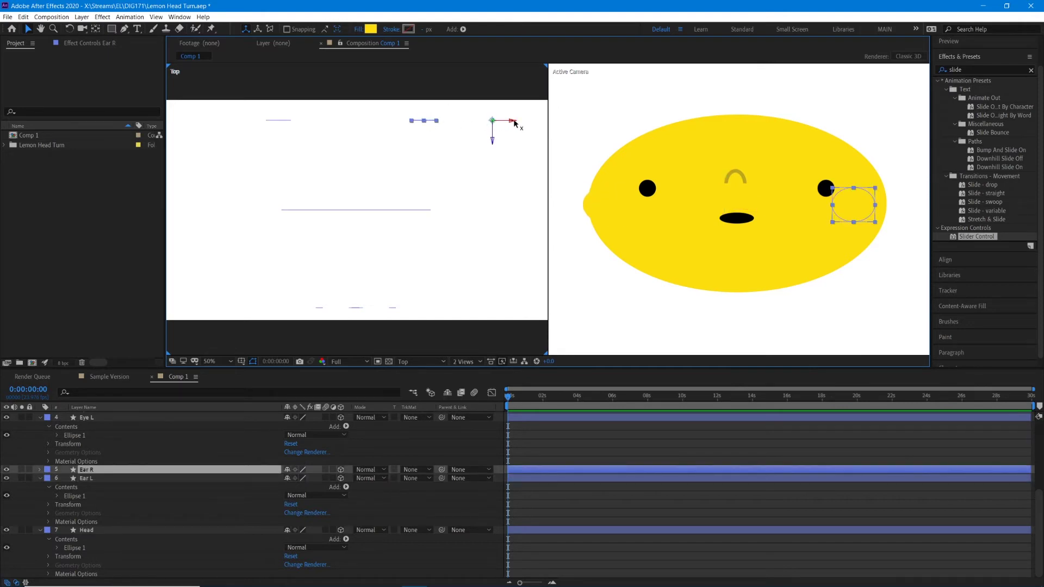
pyautogui.moveTo(513, 121); pyautogui.dragTo(525, 121)
pyautogui.click(601, 147)
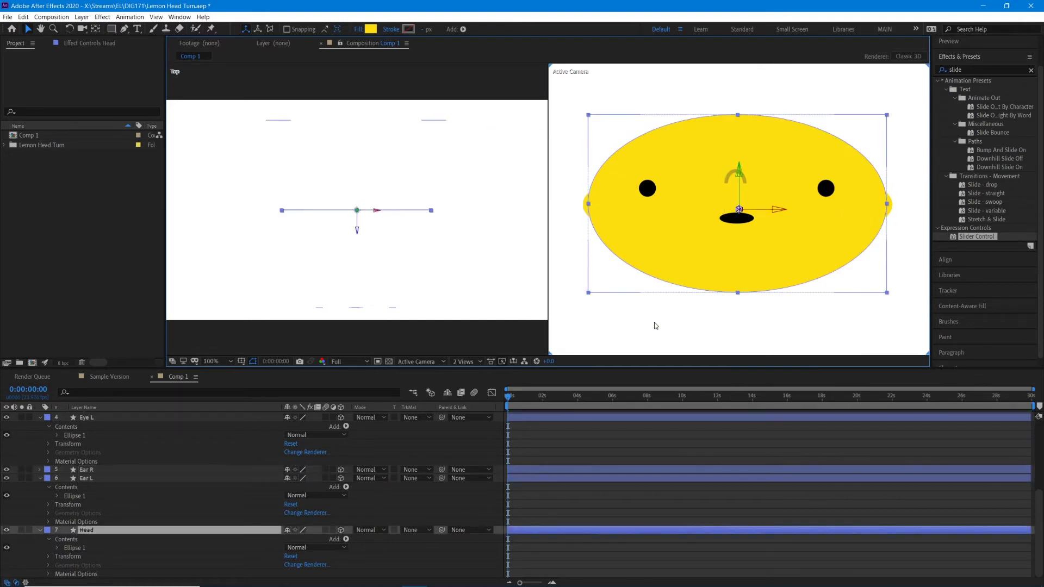
pyautogui.click(663, 317)
pyautogui.press(',')
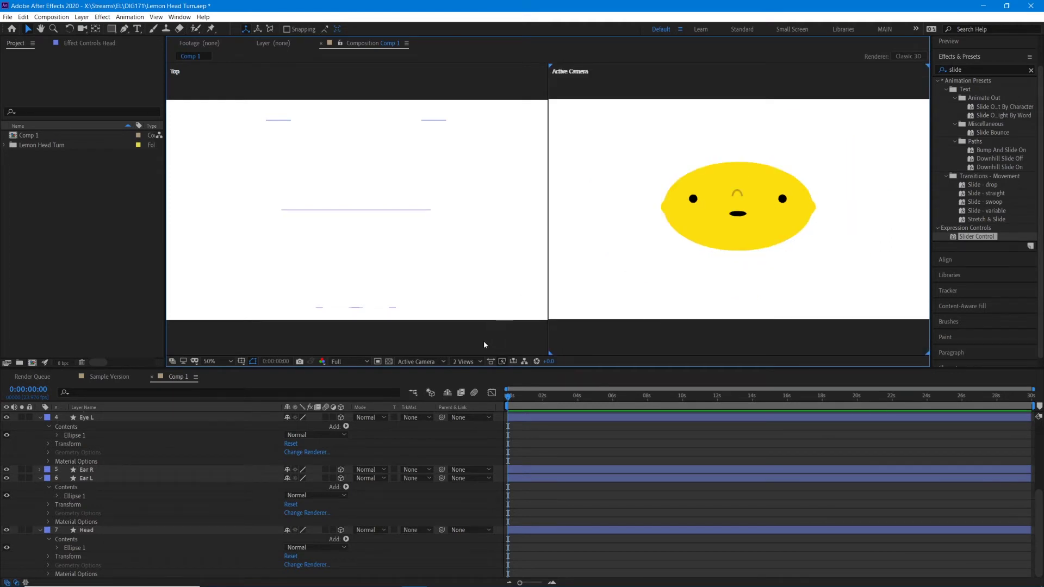
# Add a two-node camera with the 50mm preset
pyautogui.click(81, 17)
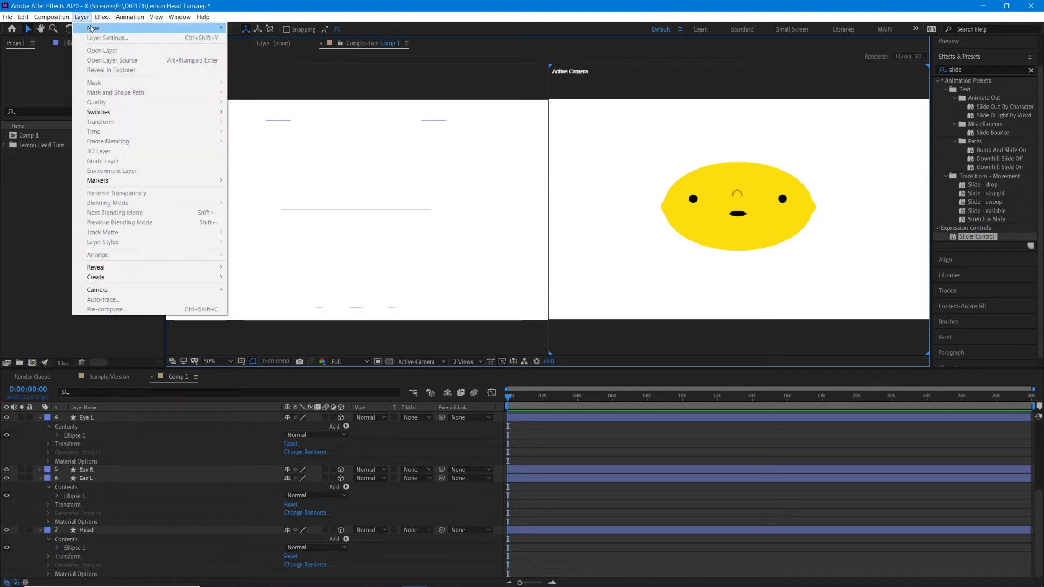
pyautogui.moveTo(92, 29)
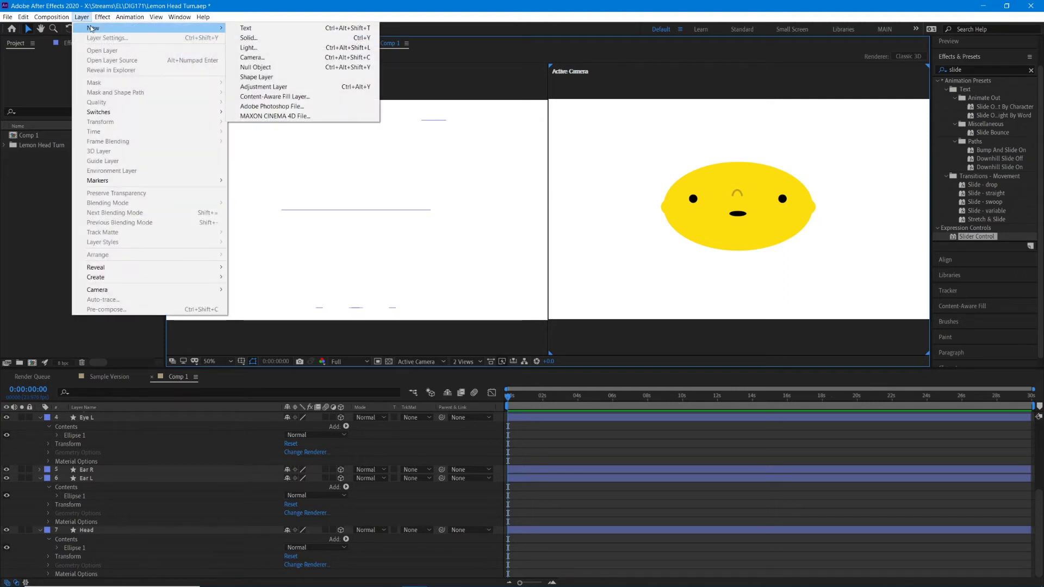
pyautogui.click(261, 59)
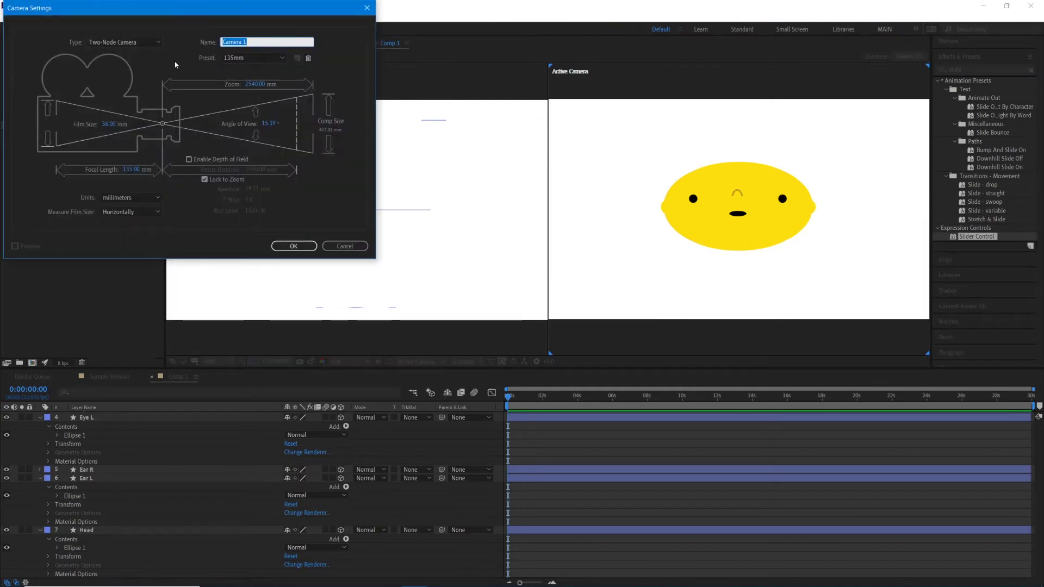
pyautogui.click(282, 59)
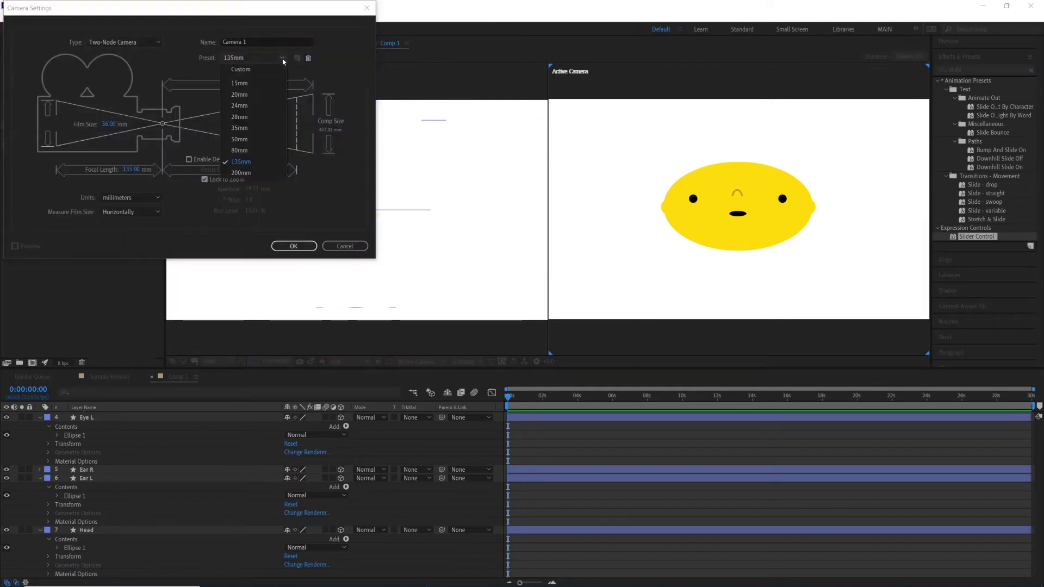
pyautogui.click(246, 139)
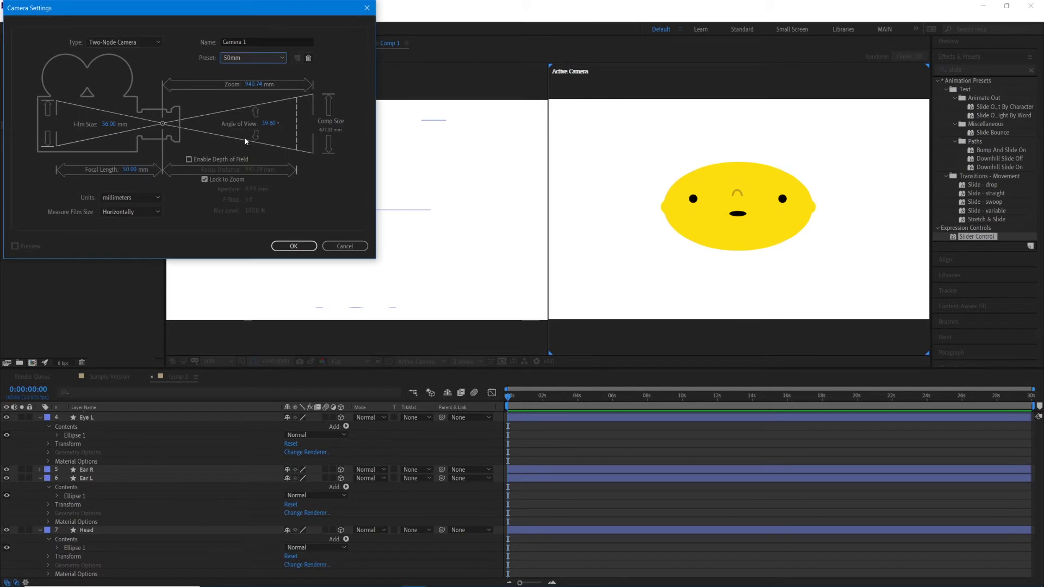
pyautogui.click(300, 249)
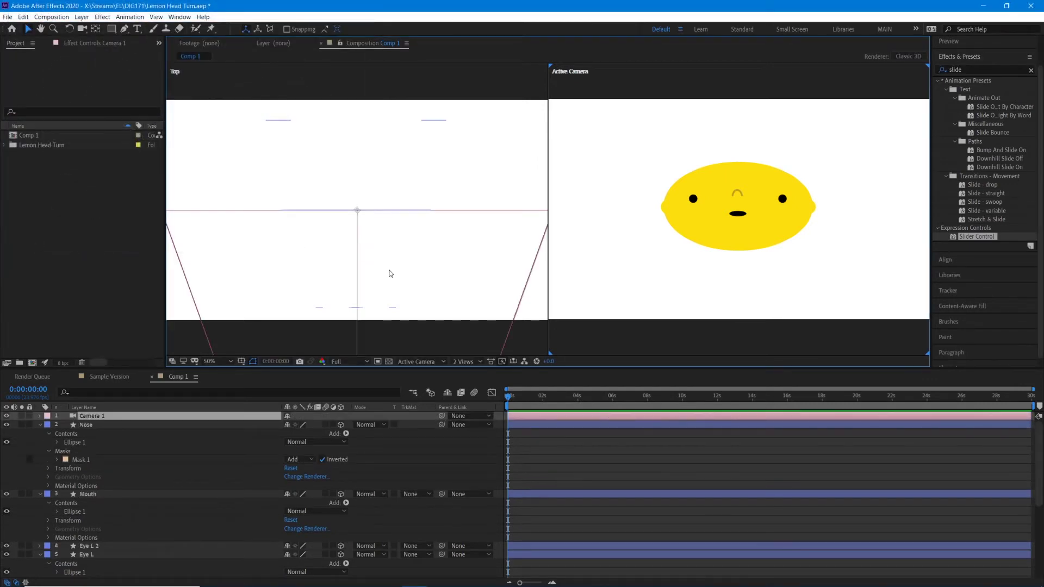
pyautogui.scroll(-4, 389, 269)
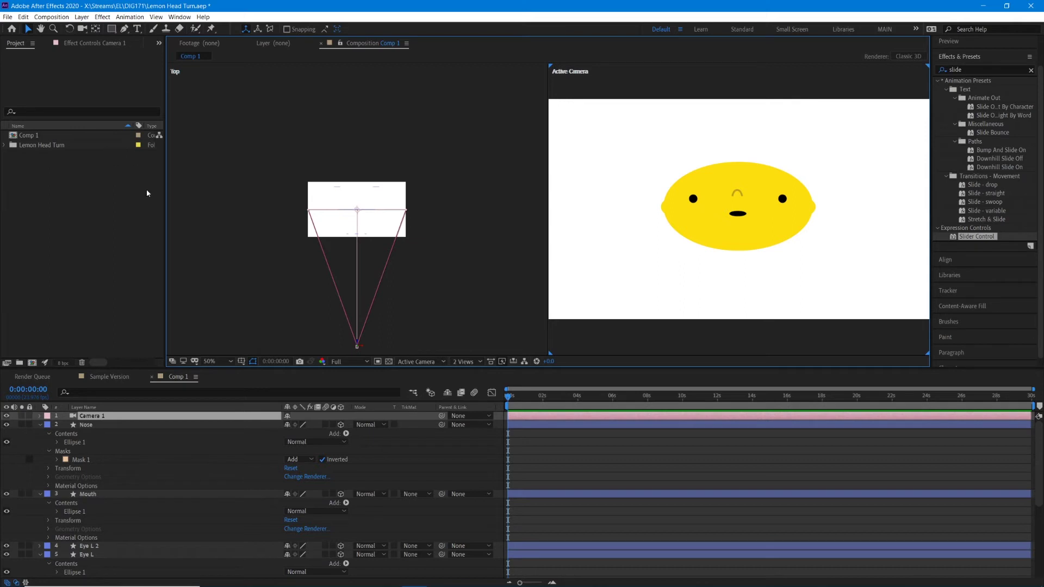
# Add a null object to the composition and make it a 3D layer
pyautogui.click(81, 17)
pyautogui.moveTo(94, 28)
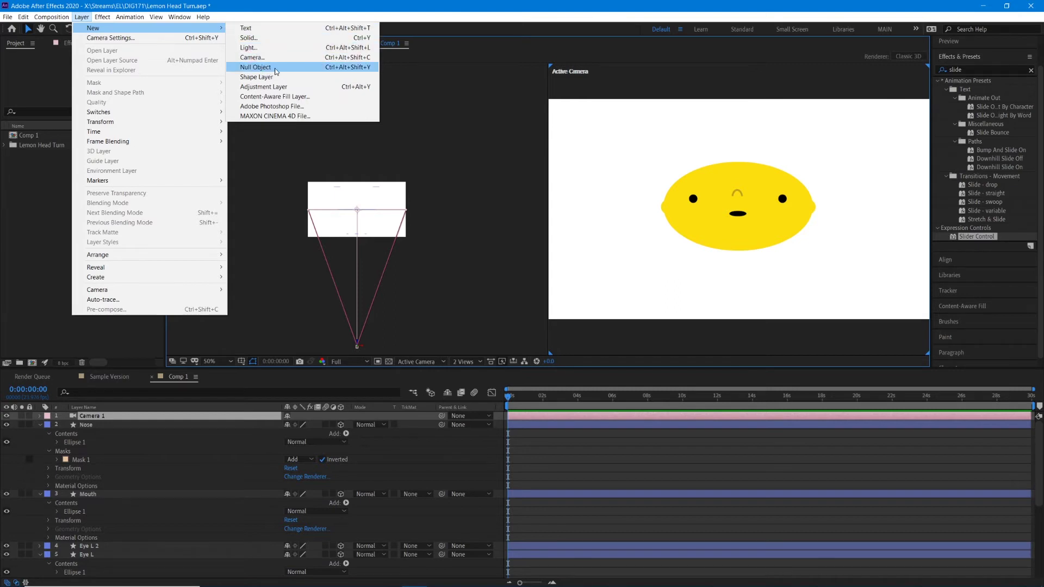
pyautogui.click(275, 69)
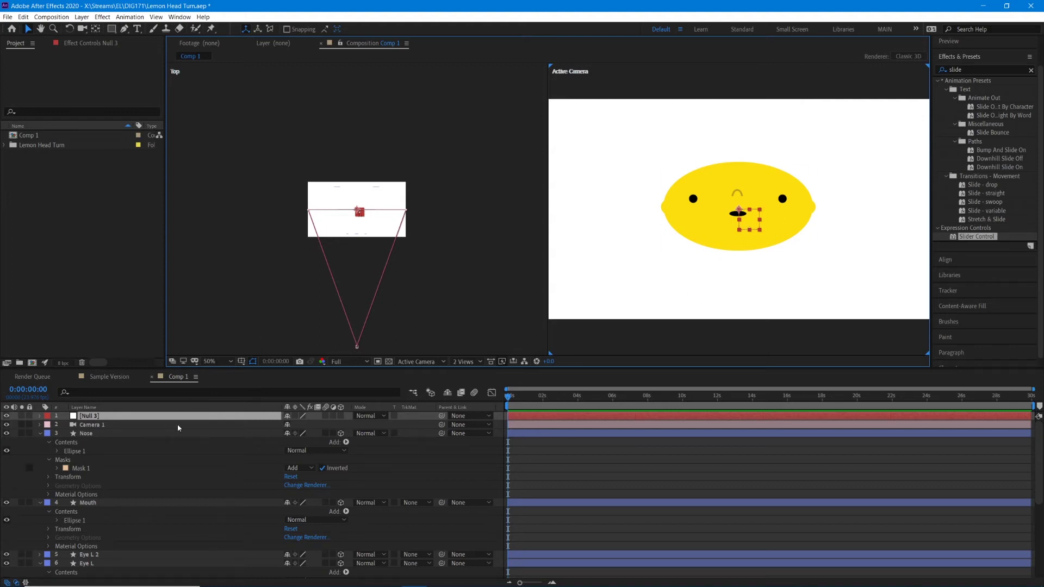
pyautogui.click(341, 416)
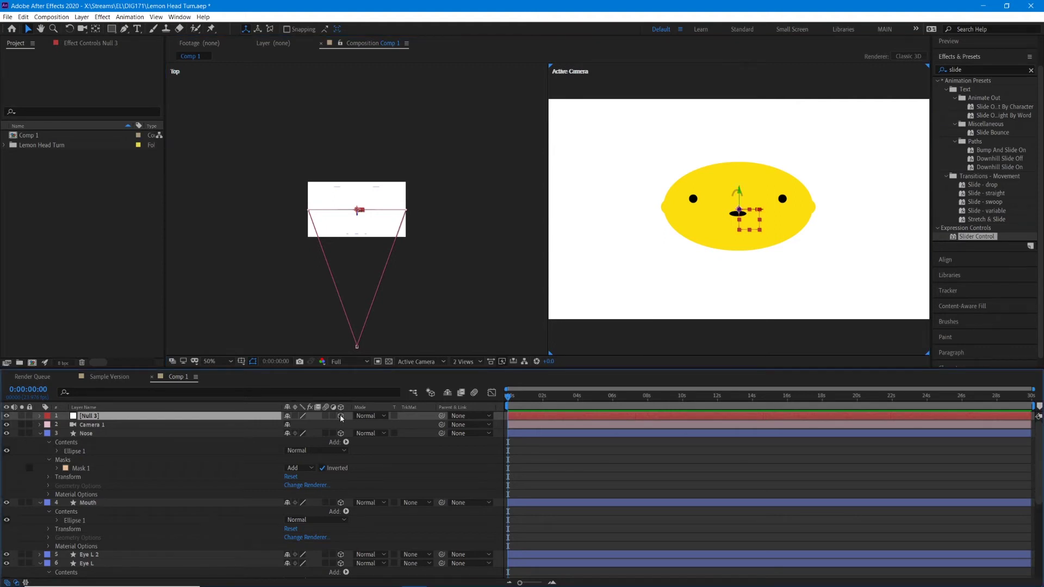
# Offset the null's anchor point to about 750 in X and 63 in Y so its box sits beside the lemon
pyautogui.click(96, 425)
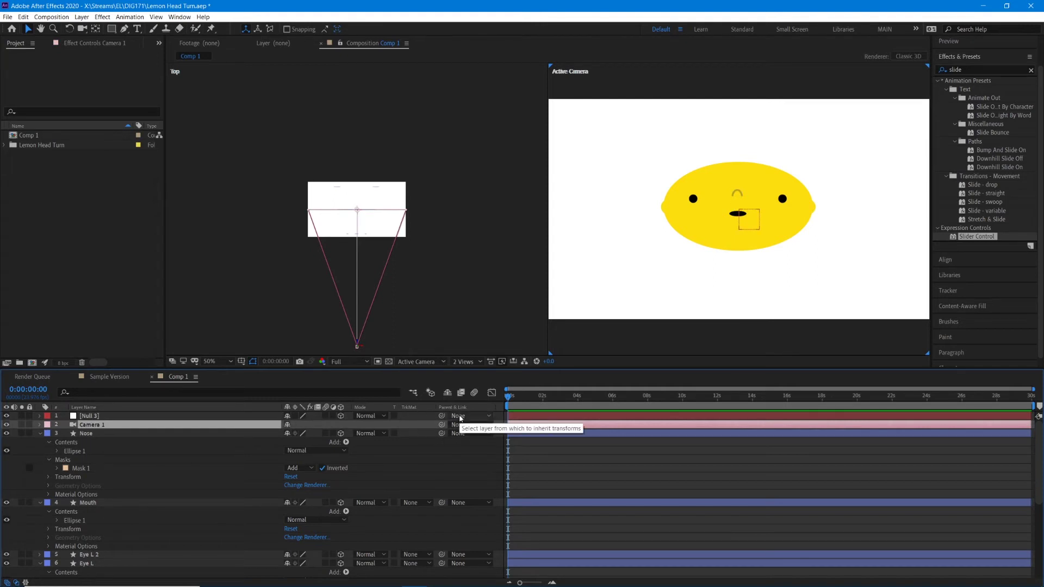
pyautogui.click(256, 417)
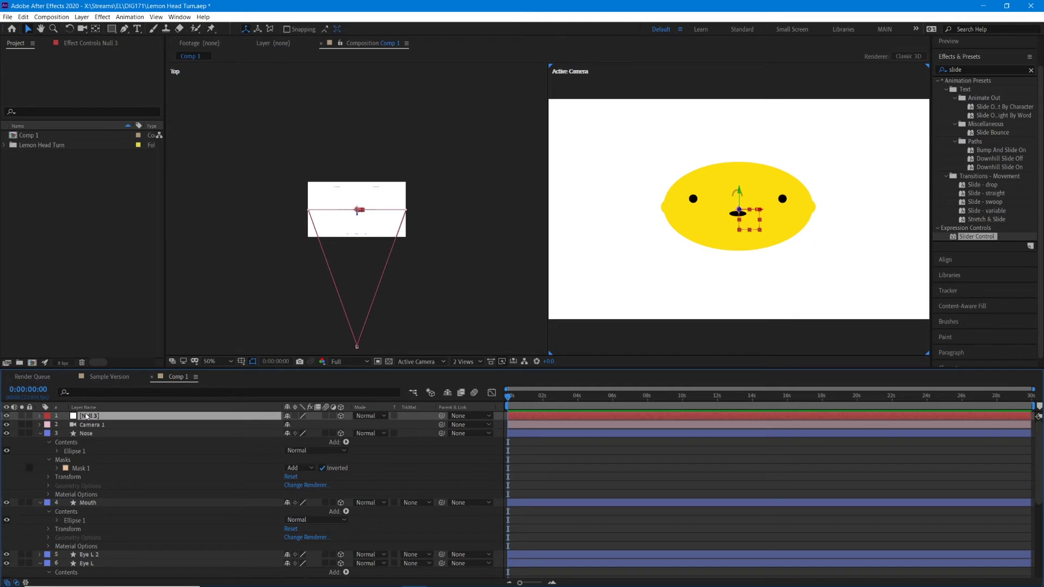
pyautogui.press('a')
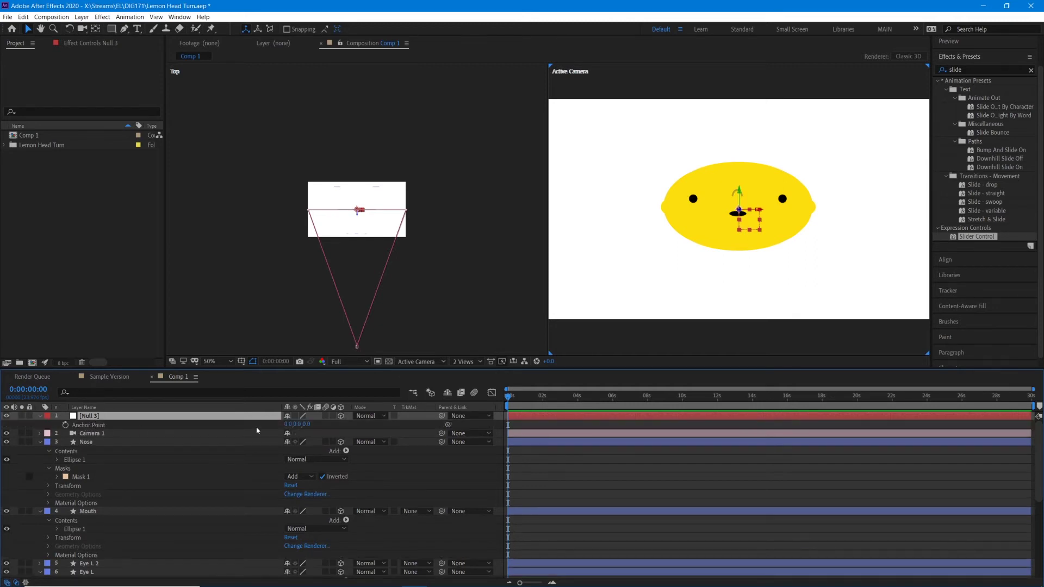
pyautogui.moveTo(288, 425); pyautogui.dragTo(670, 422)
pyautogui.moveTo(303, 425); pyautogui.dragTo(331, 427)
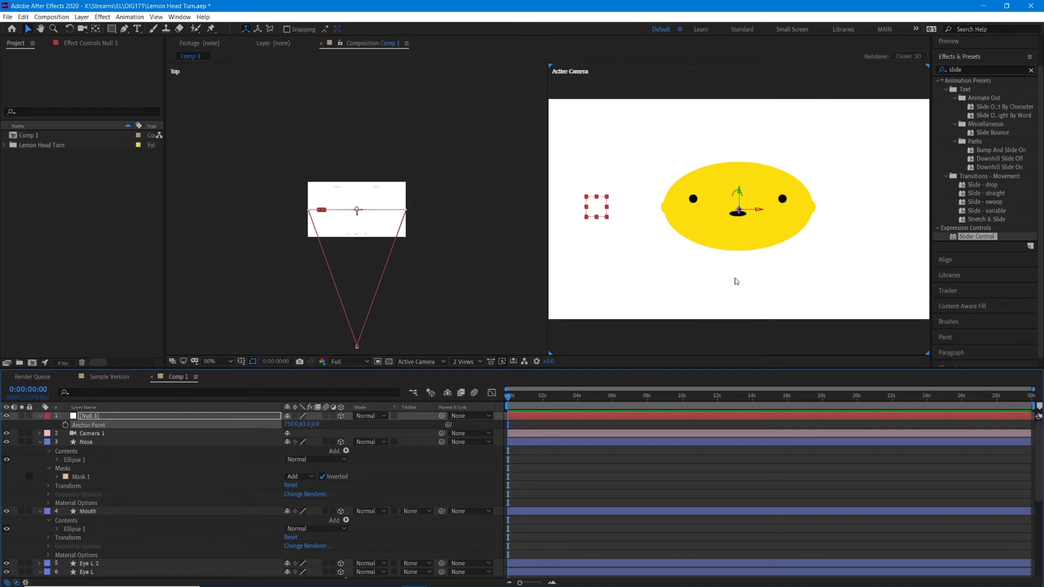
# Parent the Camera 1 layer to the null
pyautogui.click(473, 435)
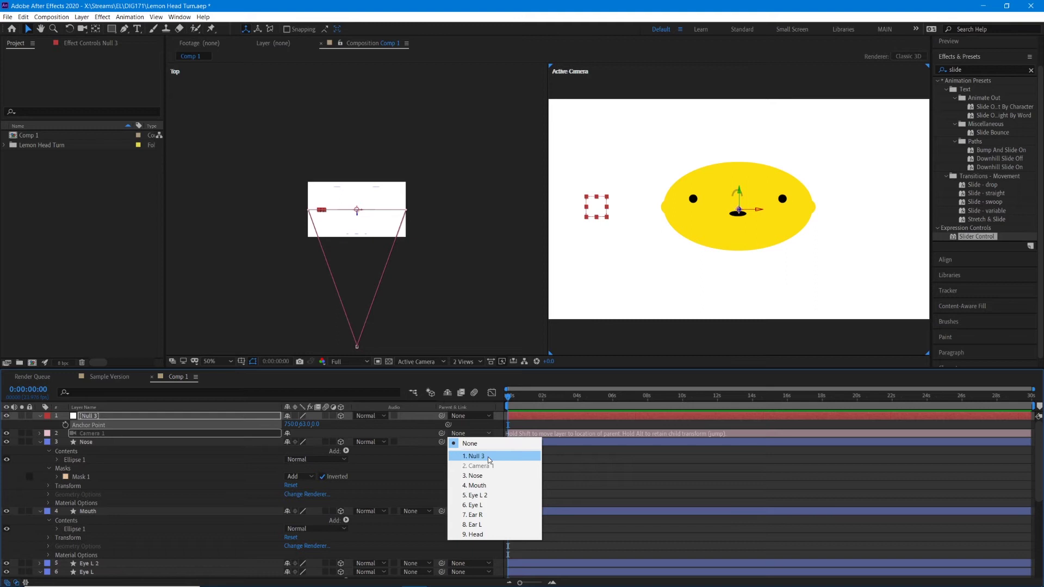
pyautogui.click(487, 456)
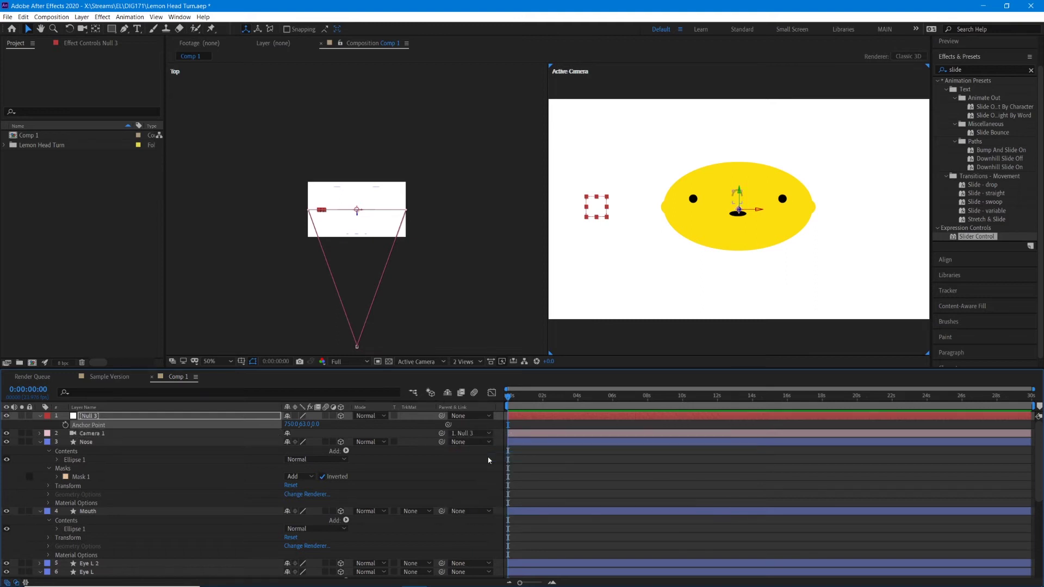
pyautogui.click(168, 434)
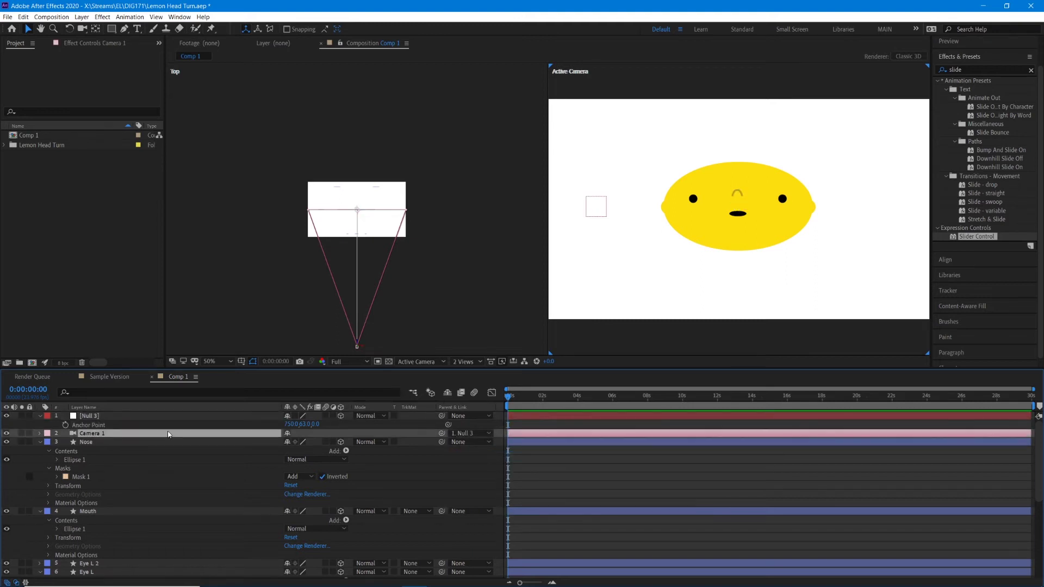
# Test the camera rig by moving the null slightly left in the camera view and trying to turn it with the Rotation tool
pyautogui.click(157, 417)
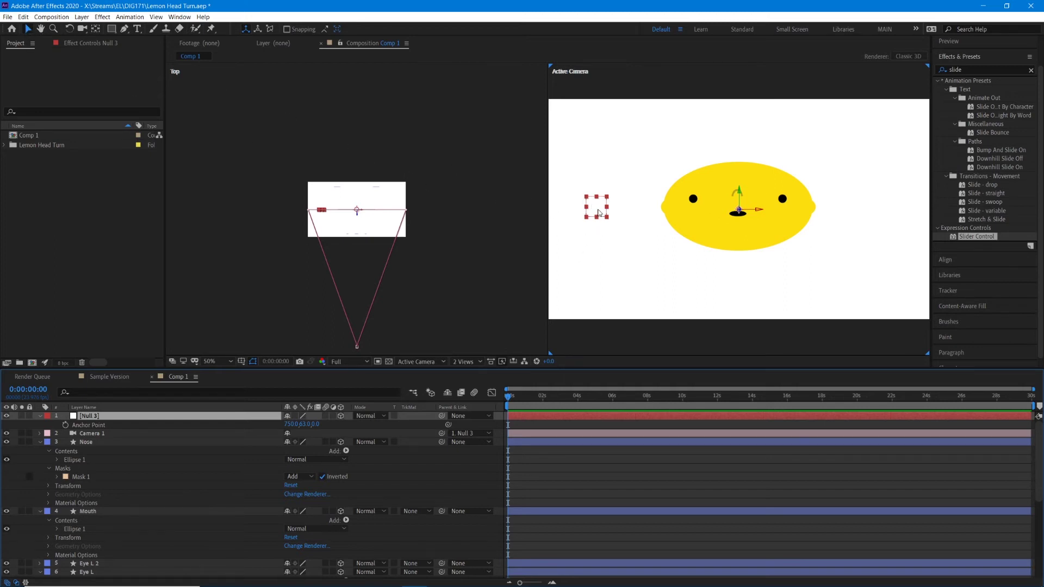
pyautogui.moveTo(597, 208); pyautogui.dragTo(479, 161)
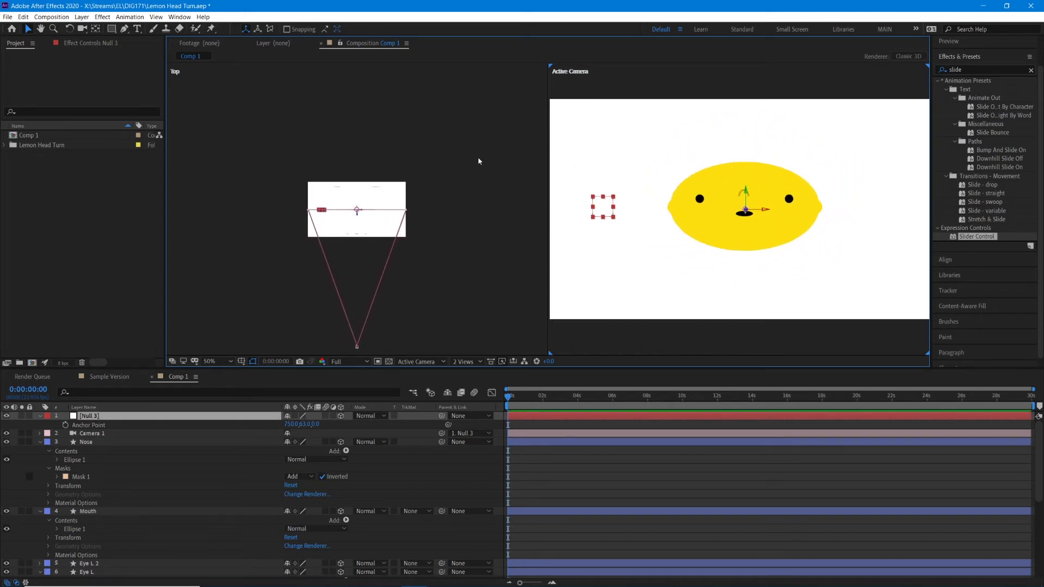
pyautogui.click(70, 29)
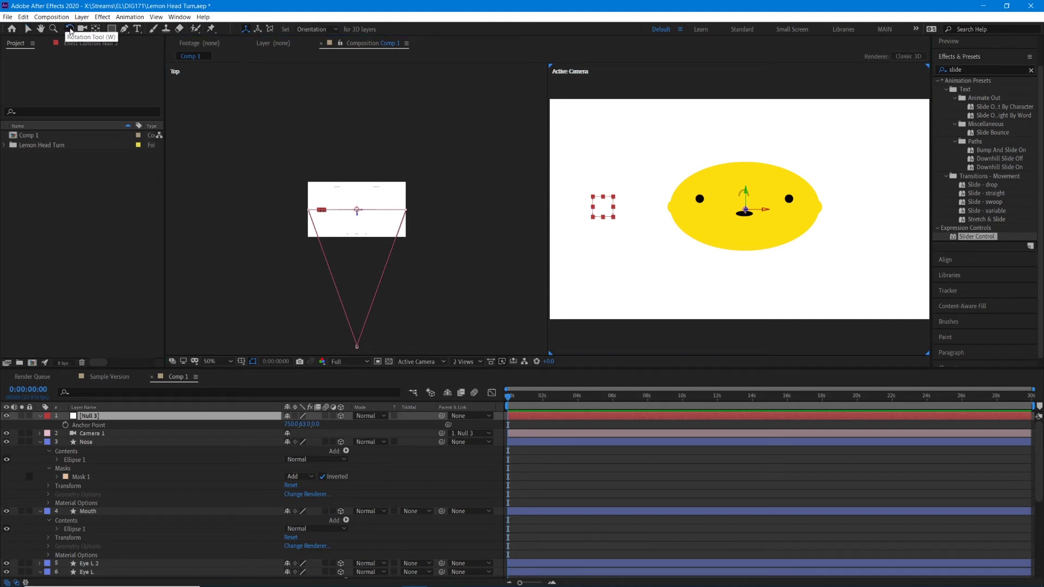
pyautogui.click(604, 209)
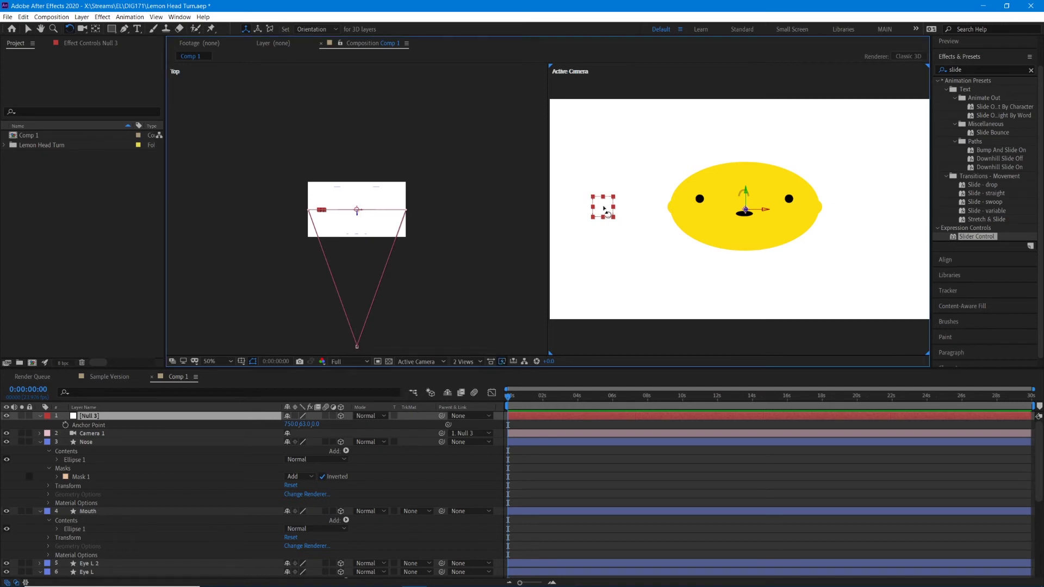
pyautogui.moveTo(604, 209)
pyautogui.mouseDown()
pyautogui.moveTo(601, 200)
pyautogui.moveTo(606, 211)
pyautogui.mouseUp()
# Add a white point light with 112% intensity, no falloff and cast shadows at 157% darkness and 146 px diffusion
pyautogui.click(84, 18)
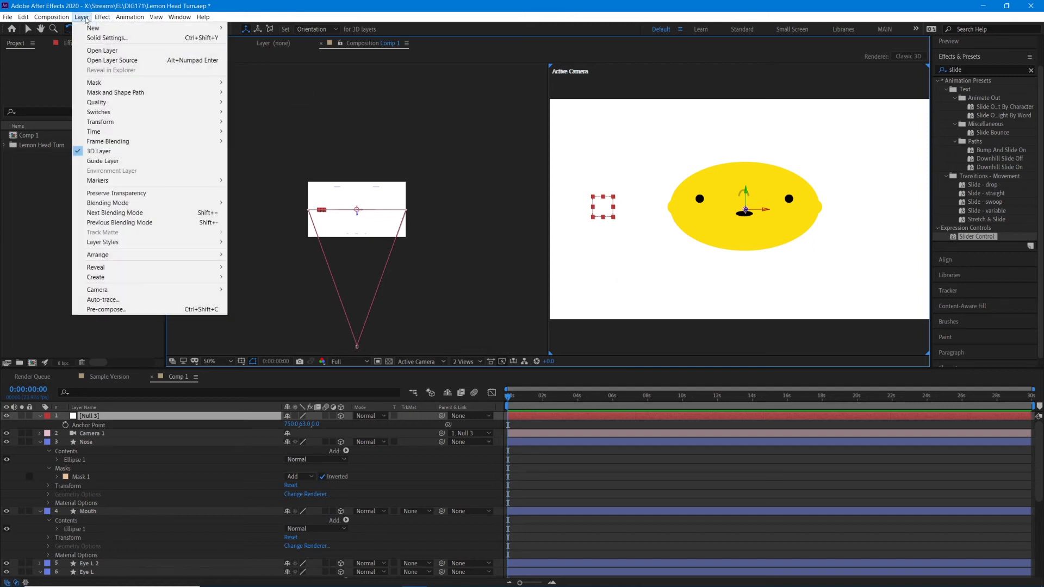
pyautogui.moveTo(92, 28)
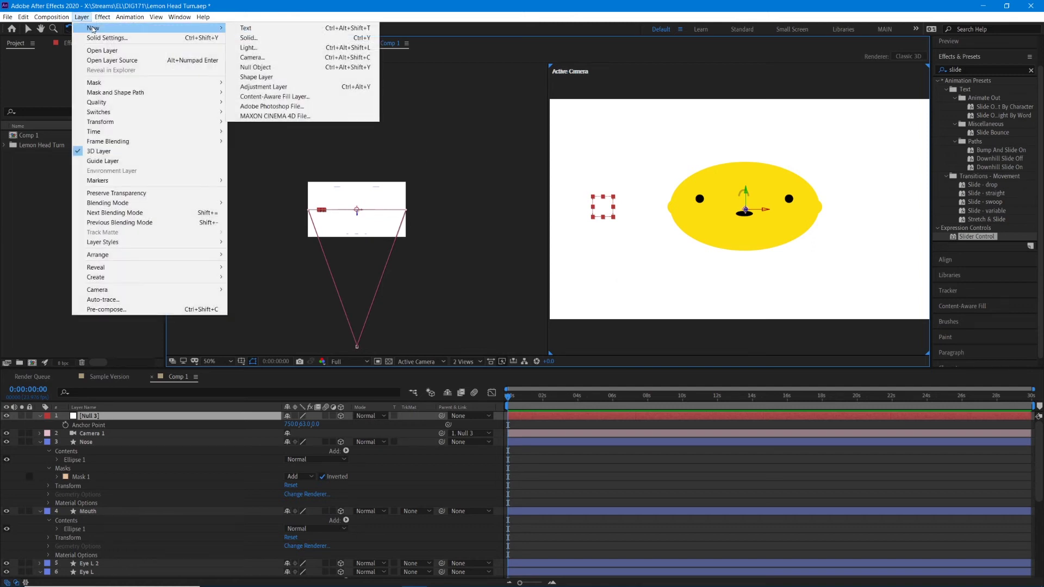
pyautogui.click(242, 48)
pyautogui.moveTo(117, 8); pyautogui.dragTo(401, 116)
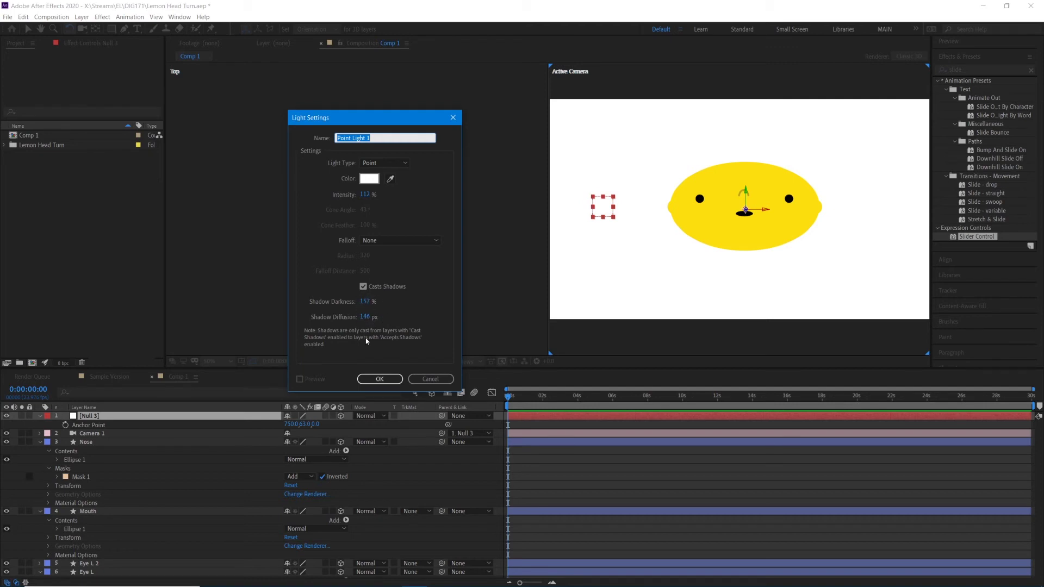
pyautogui.click(380, 378)
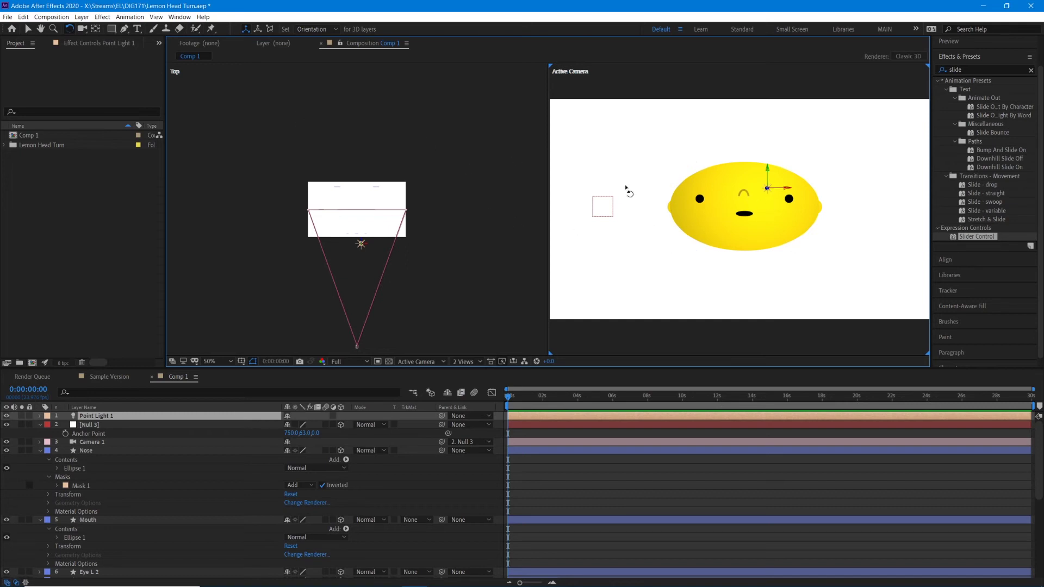
# Move the point light above the lemon's upper right edge and along Z toward the camera, in front of the facial features
pyautogui.press('v')
pyautogui.moveTo(769, 191)
pyautogui.mouseDown()
pyautogui.moveTo(774, 104)
pyautogui.moveTo(746, 86)
pyautogui.moveTo(666, 115)
pyautogui.moveTo(780, 132)
pyautogui.moveTo(719, 124)
pyautogui.moveTo(791, 146)
pyautogui.mouseUp()
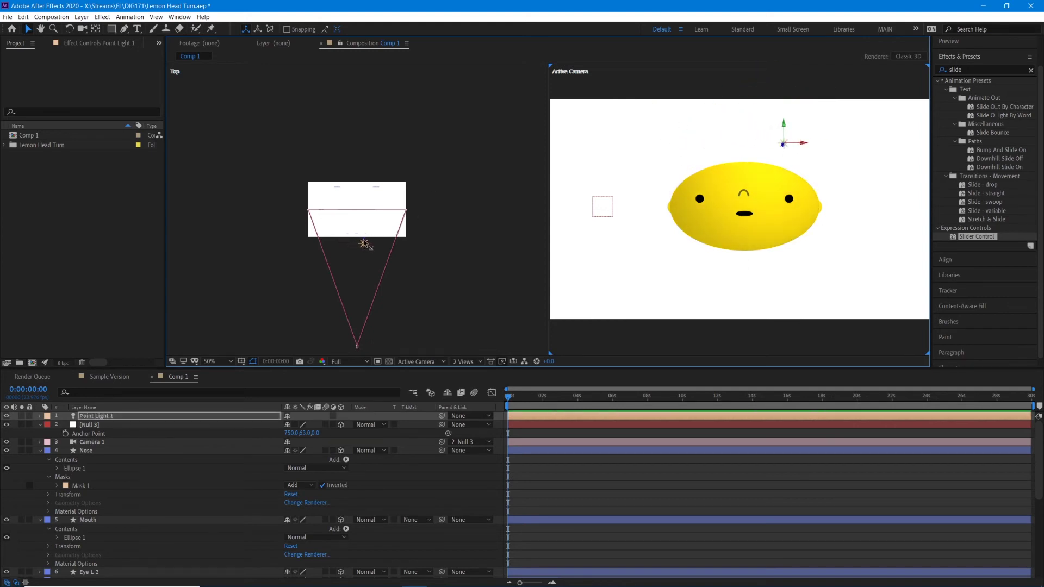
pyautogui.moveTo(363, 244); pyautogui.dragTo(365, 194)
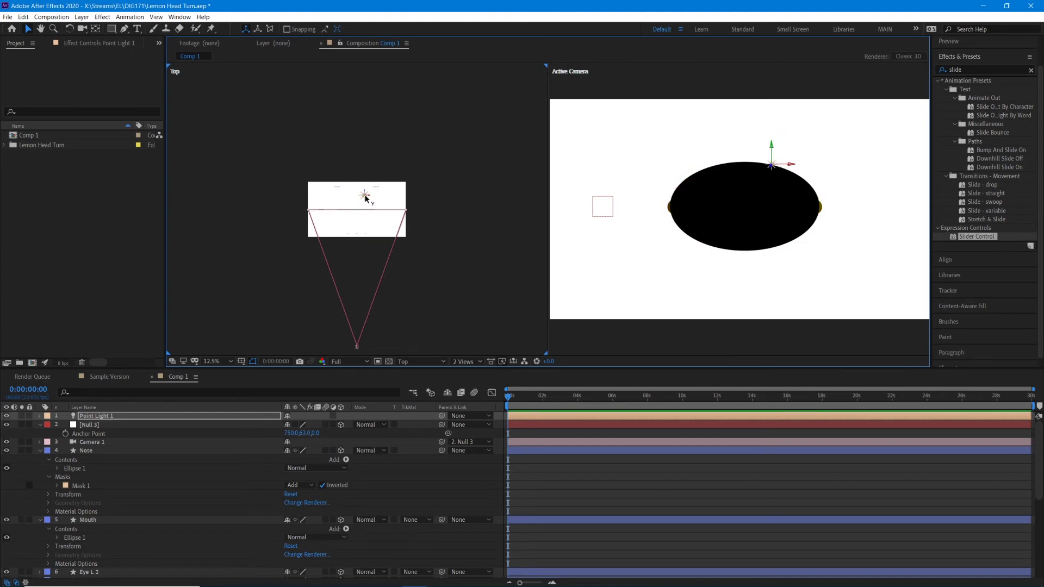
pyautogui.moveTo(364, 194); pyautogui.dragTo(364, 255)
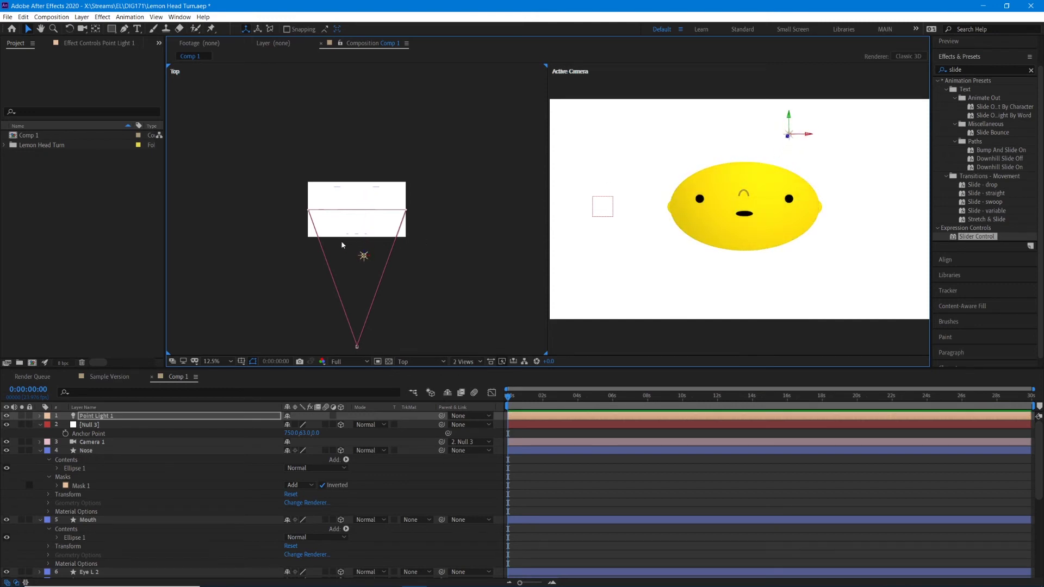
pyautogui.press('.')
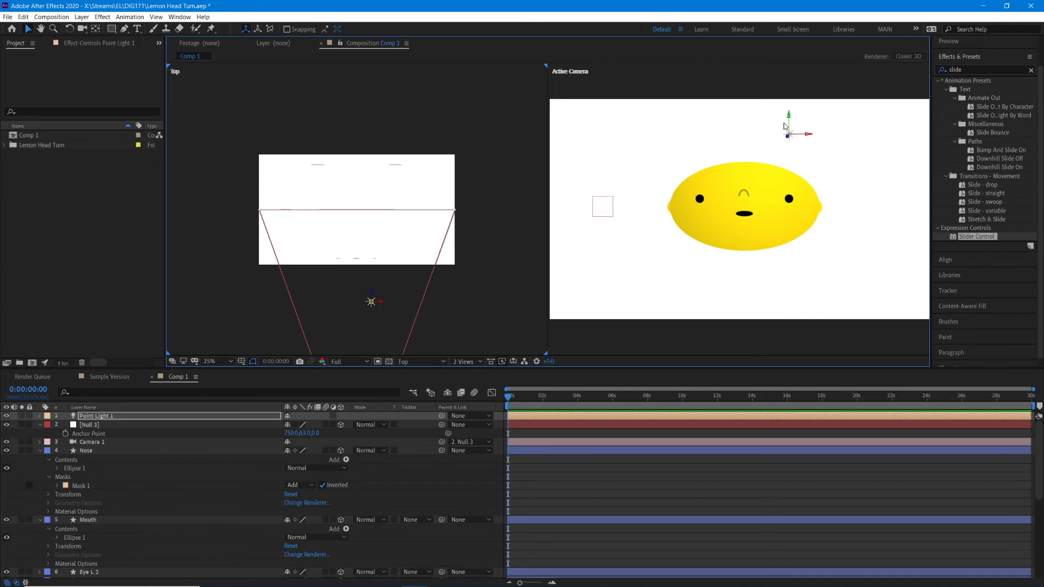
# Nudge the point light closer to the lemon's upper right edge in the camera view
pyautogui.moveTo(788, 134)
pyautogui.mouseDown()
pyautogui.moveTo(796, 144)
pyautogui.moveTo(753, 147)
pyautogui.moveTo(707, 127)
pyautogui.moveTo(788, 116)
pyautogui.moveTo(803, 149)
pyautogui.mouseUp()
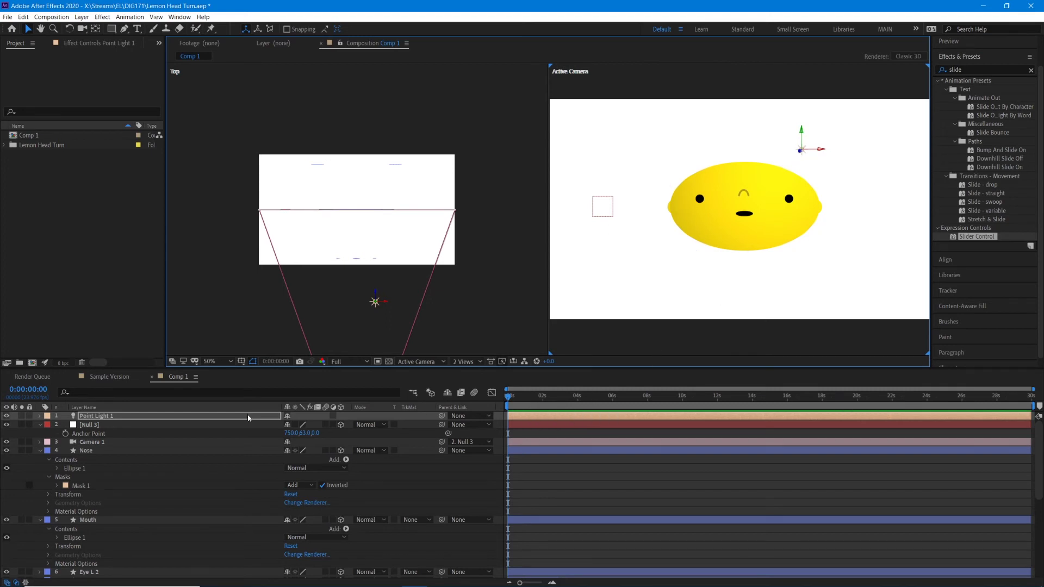
# Tilt the null slightly with the Rotation tool to an orientation of 358°, 0°, 0°
pyautogui.click(186, 426)
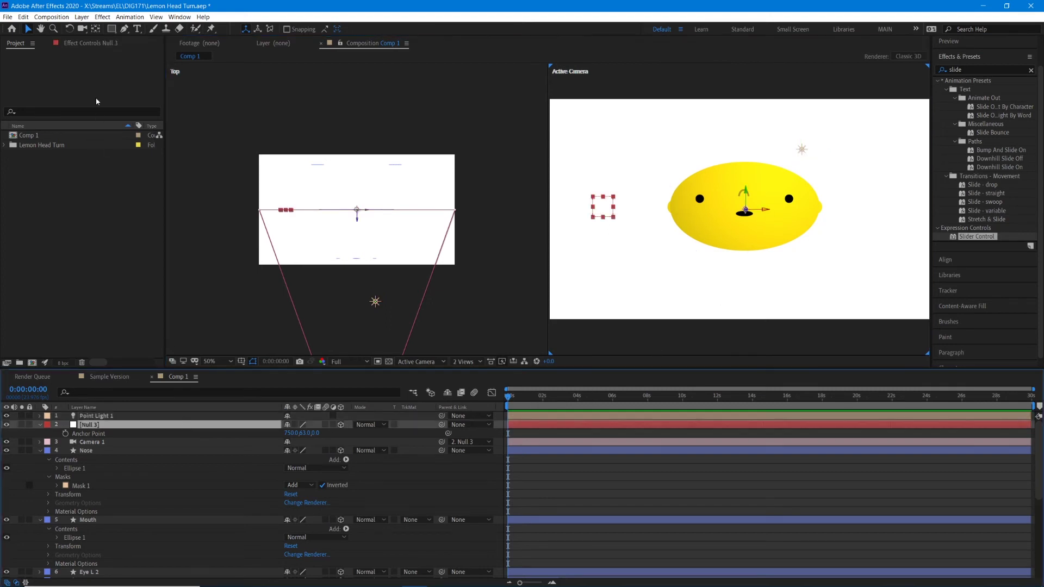
pyautogui.click(71, 29)
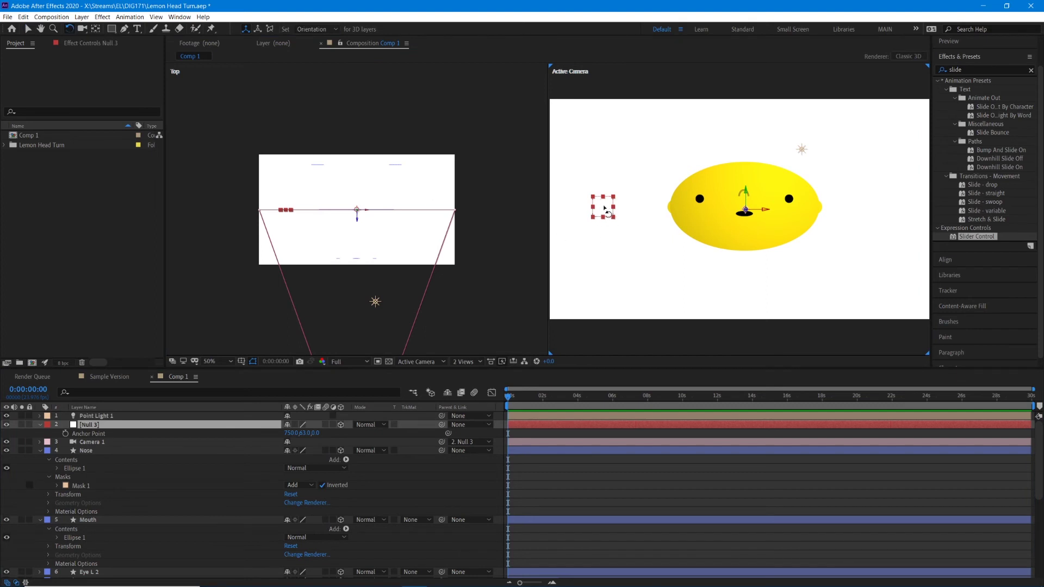
pyautogui.moveTo(602, 205); pyautogui.dragTo(567, 332)
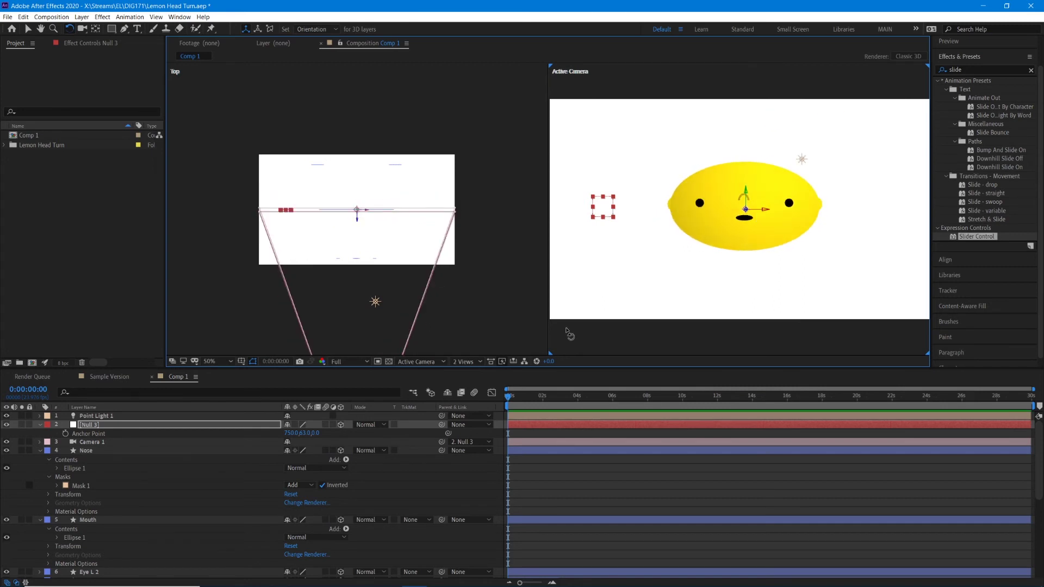
# Switch the composition to a single active camera view and show only the null's rotation properties
pyautogui.click(464, 362)
pyautogui.click(471, 374)
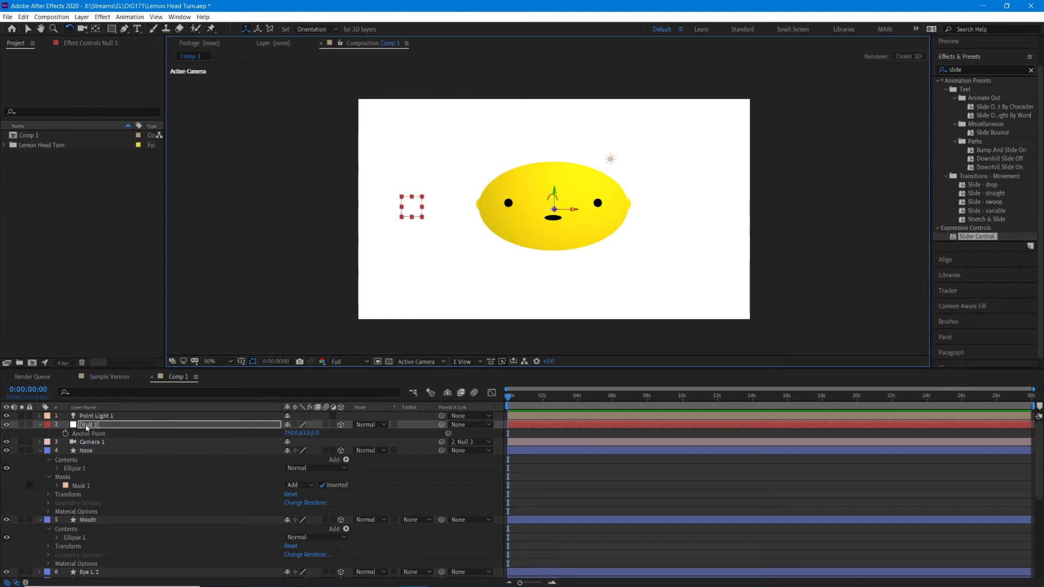
pyautogui.click(40, 424)
pyautogui.click(40, 425)
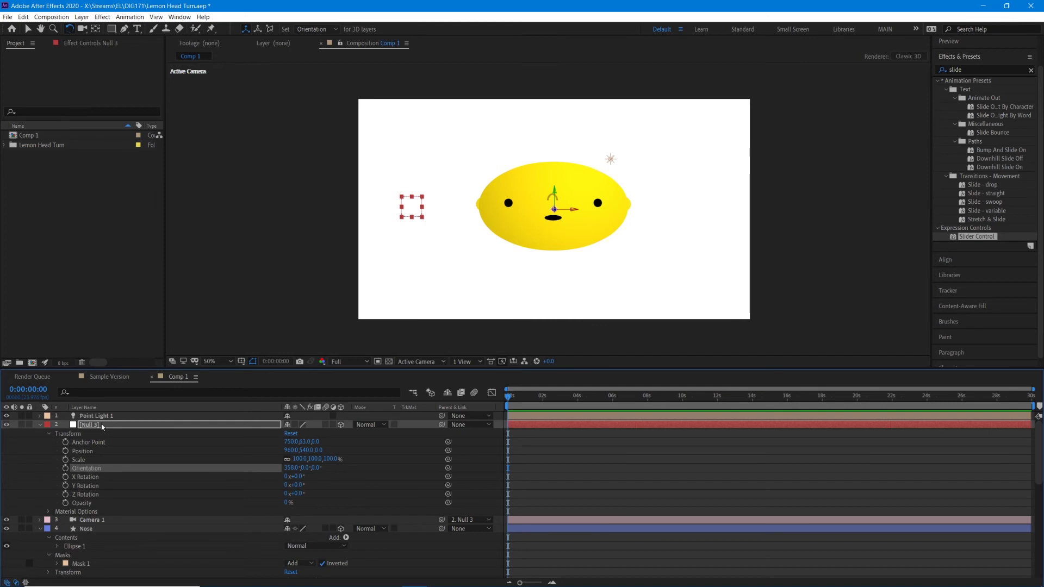
pyautogui.press('r')
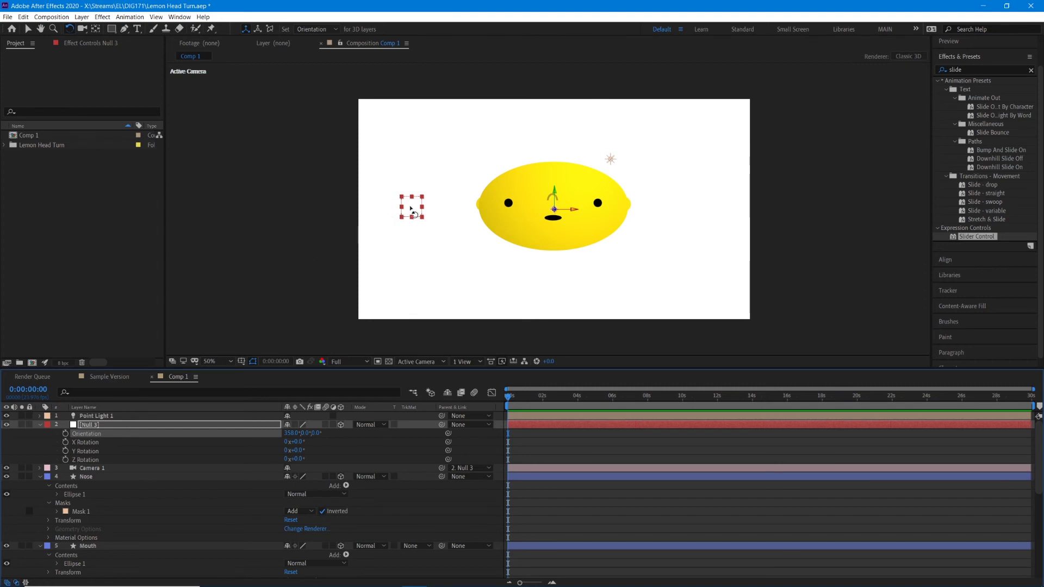
# Try rotating the null freely in the camera view, and undo that rotation
pyautogui.moveTo(413, 209); pyautogui.dragTo(407, 205)
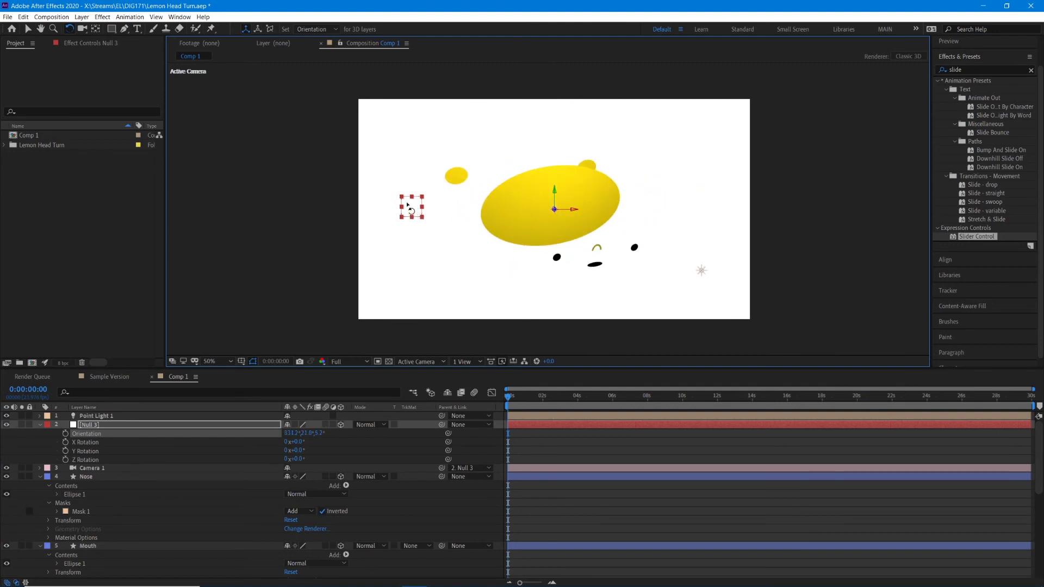
pyautogui.hotkey('ctrl', 'z')
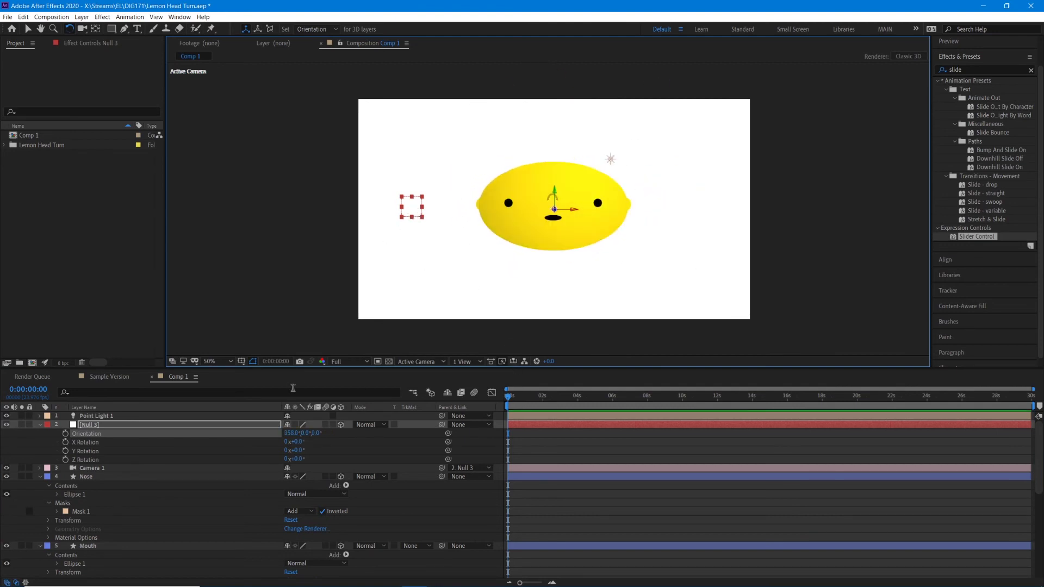
# Keyframe the null's orientation at 0 seconds, and rotate it to about 6.3°, 354.5°, 0.4° at 1 second so the face turns up and left
pyautogui.click(66, 434)
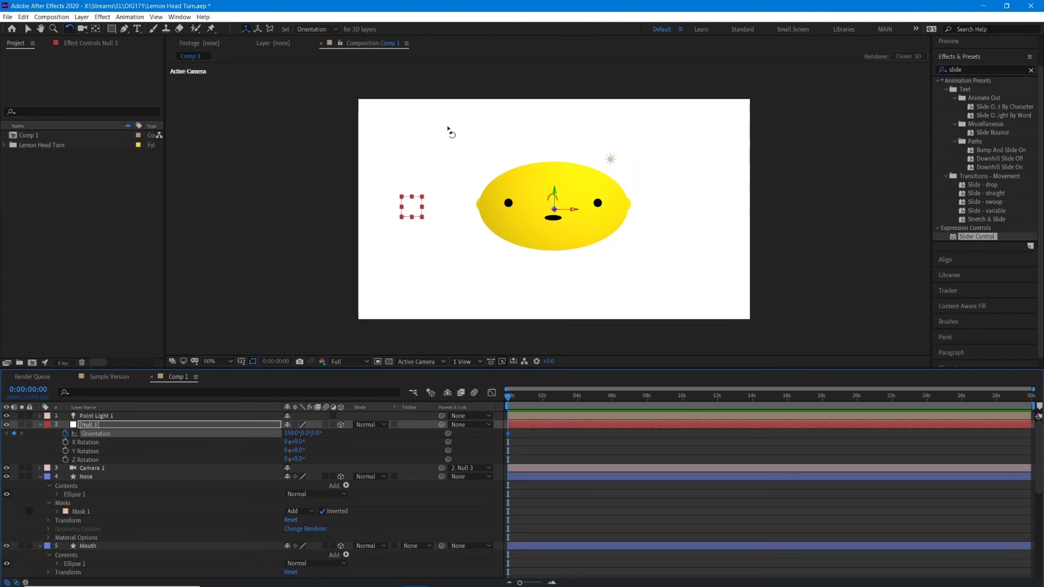
pyautogui.moveTo(510, 397); pyautogui.dragTo(523, 401)
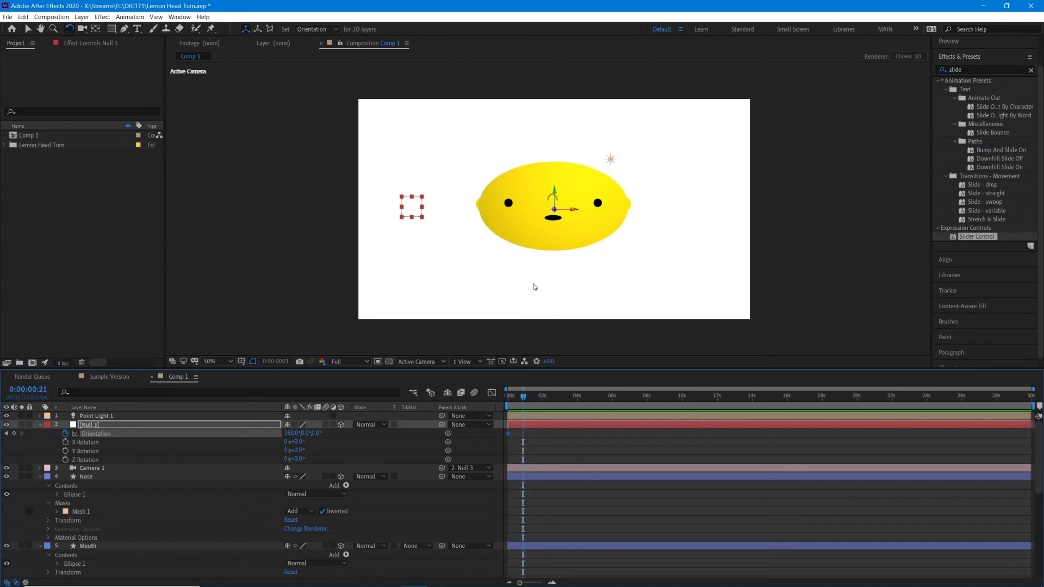
pyautogui.press('pagedown')
pyautogui.press('pagedown')
pyautogui.press('pagedown')
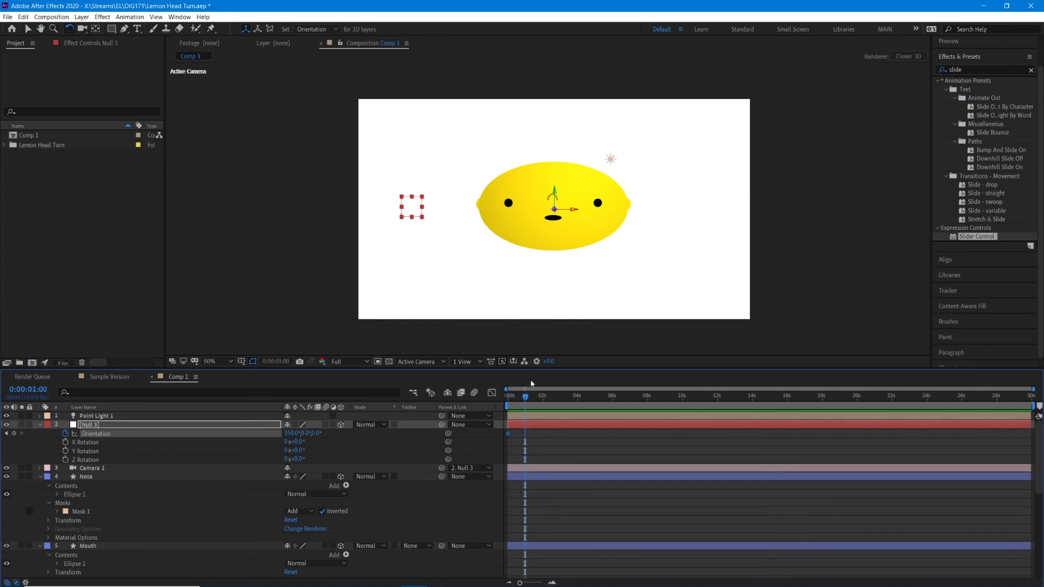
pyautogui.moveTo(410, 210); pyautogui.dragTo(413, 211)
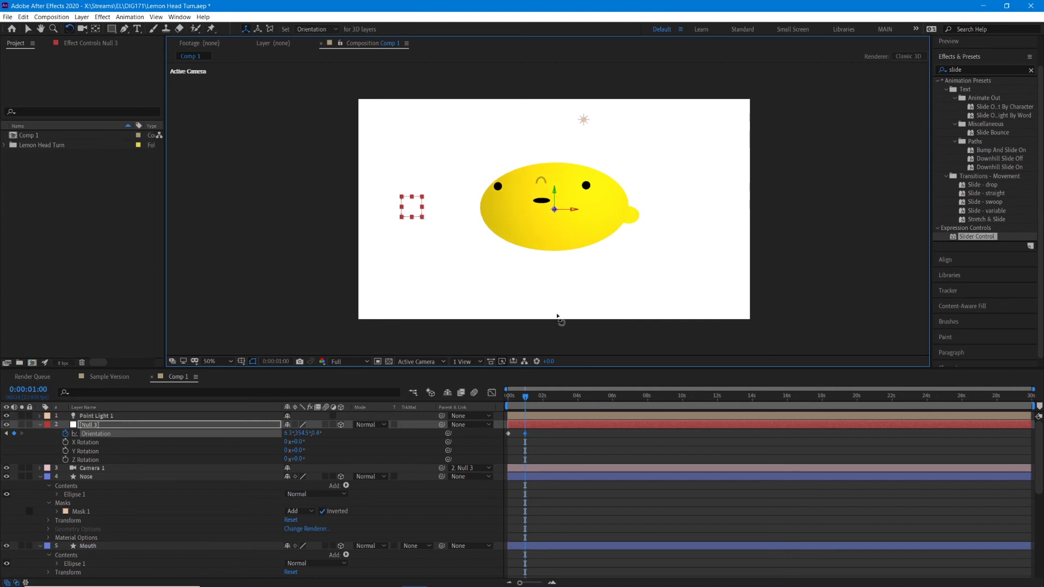
# Play the head turn from the start, and return to the first frame
pyautogui.moveTo(526, 395); pyautogui.dragTo(503, 405)
pyautogui.press('space')
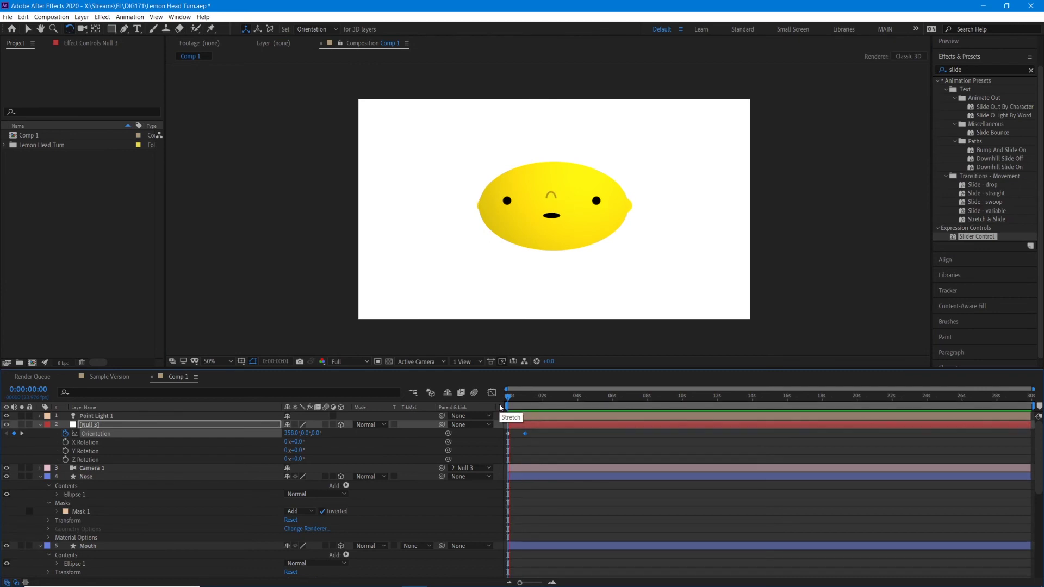
pyautogui.moveTo(505, 396)
pyautogui.mouseDown()
pyautogui.moveTo(526, 403)
pyautogui.moveTo(502, 409)
pyautogui.mouseUp()
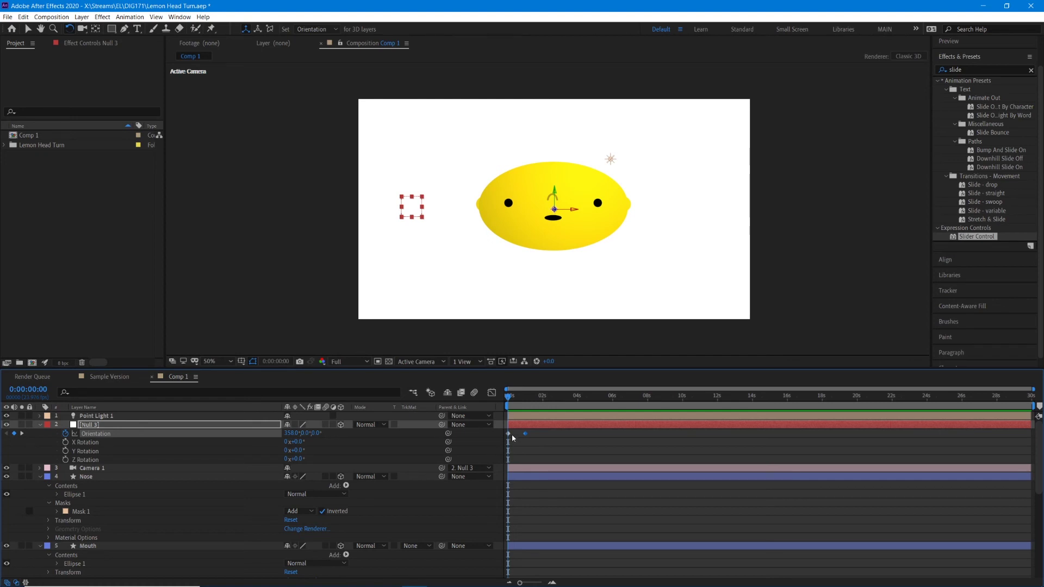
# Apply Easy Ease to both of the null's orientation keyframes and preview the eased head turn
pyautogui.moveTo(510, 438)
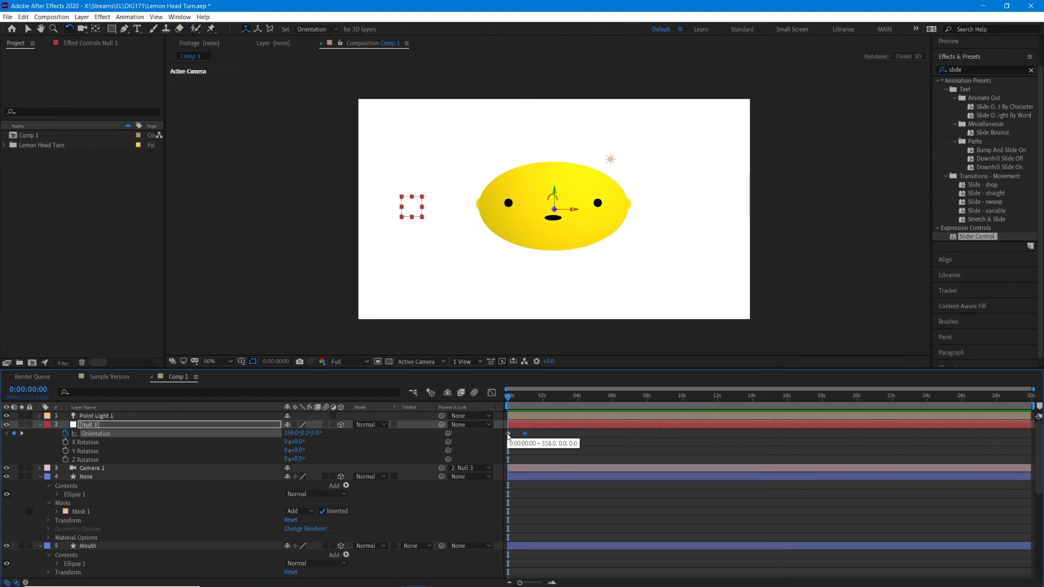
pyautogui.click(508, 434)
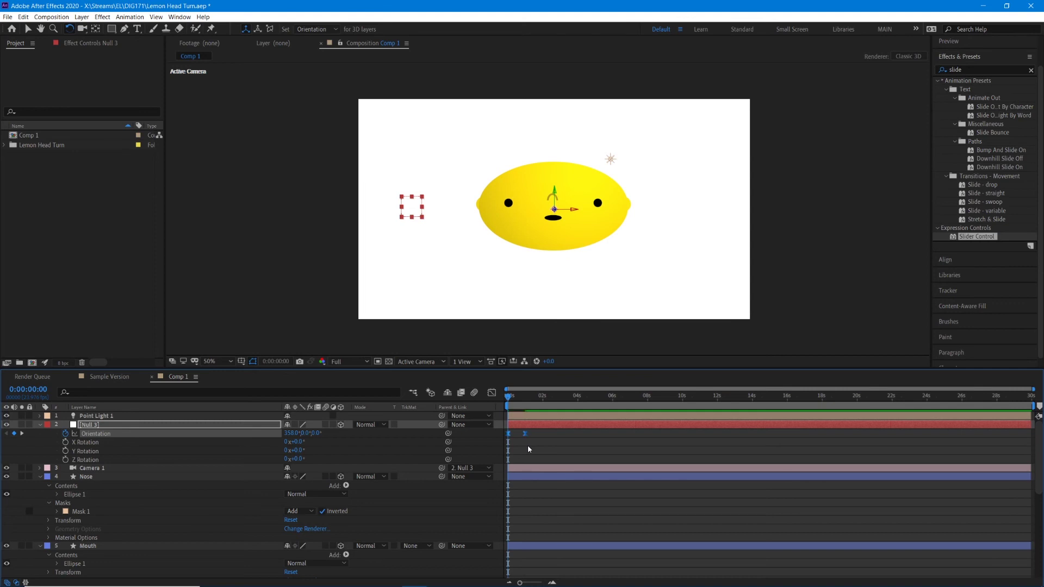
pyautogui.press('space')
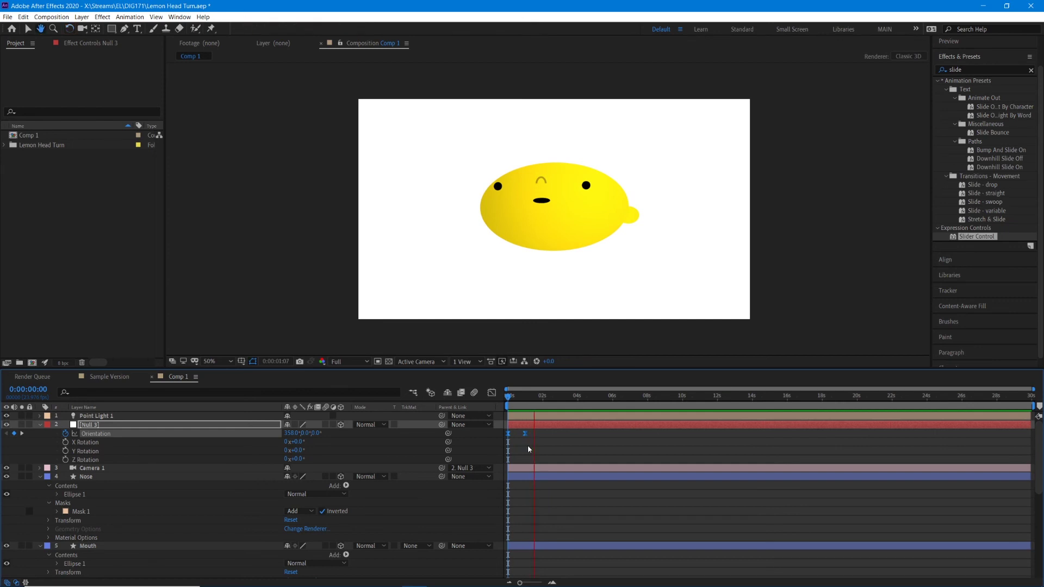
pyautogui.press('space')
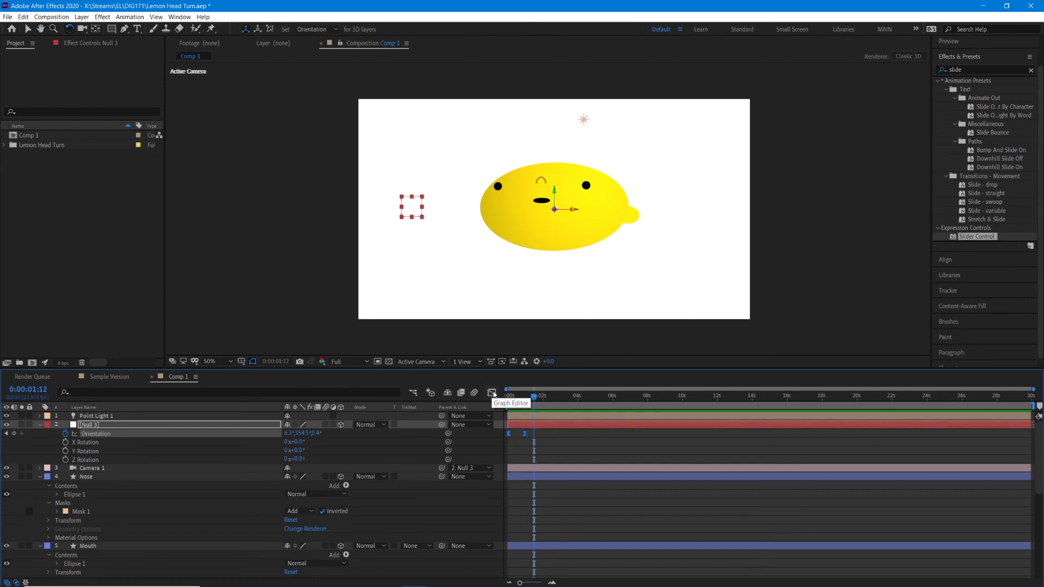
# Lengthen the influence handles of both orientation keyframes in the Graph Editor, shaping the speed curve into a steep peak midway
pyautogui.click(492, 393)
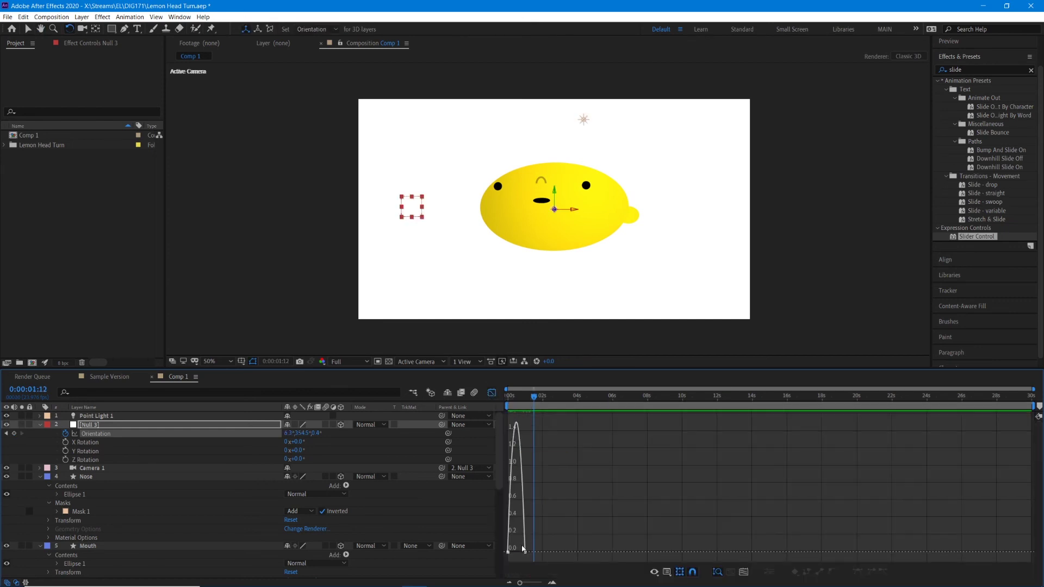
pyautogui.moveTo(509, 554); pyautogui.dragTo(518, 555)
pyautogui.press('=')
pyautogui.press('=')
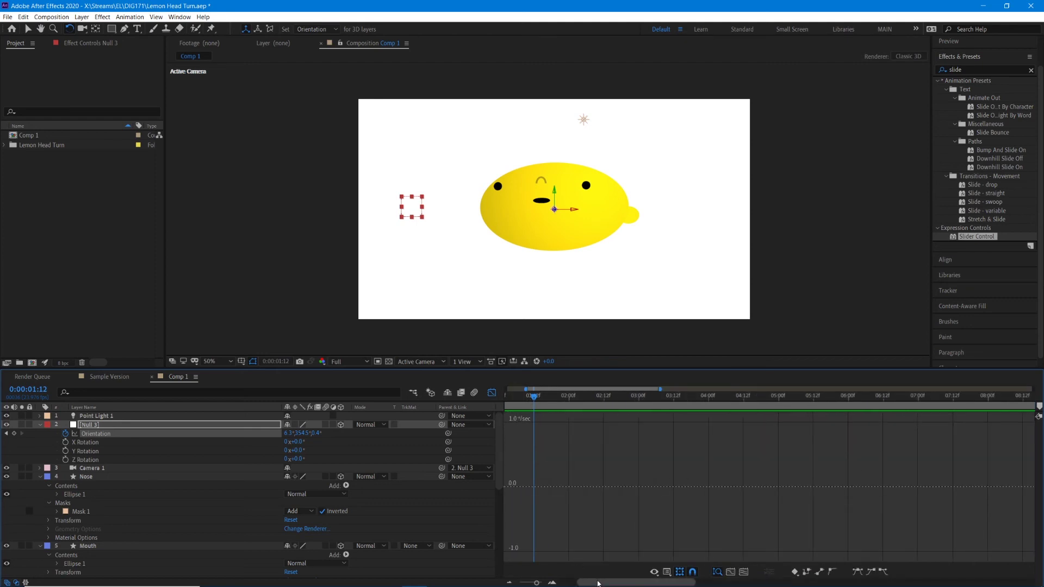
pyautogui.moveTo(591, 583); pyautogui.dragTo(573, 585)
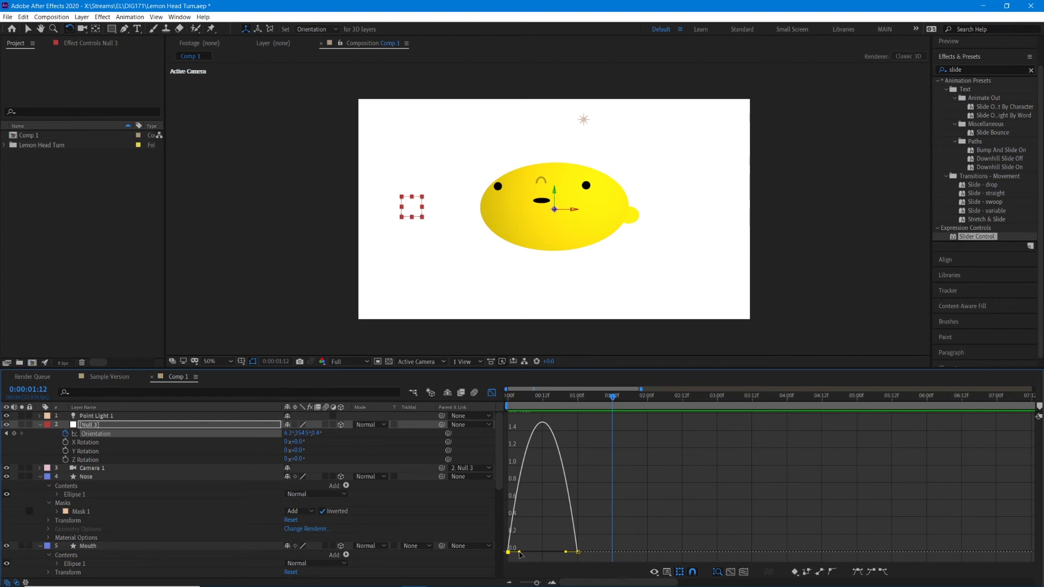
pyautogui.moveTo(520, 554); pyautogui.dragTo(532, 554)
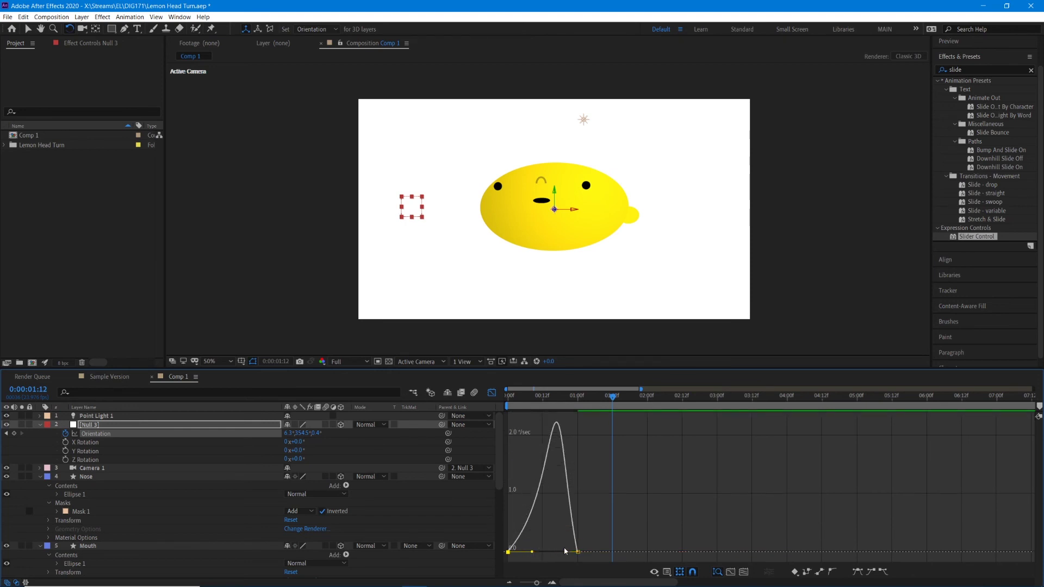
pyautogui.moveTo(566, 553); pyautogui.dragTo(555, 554)
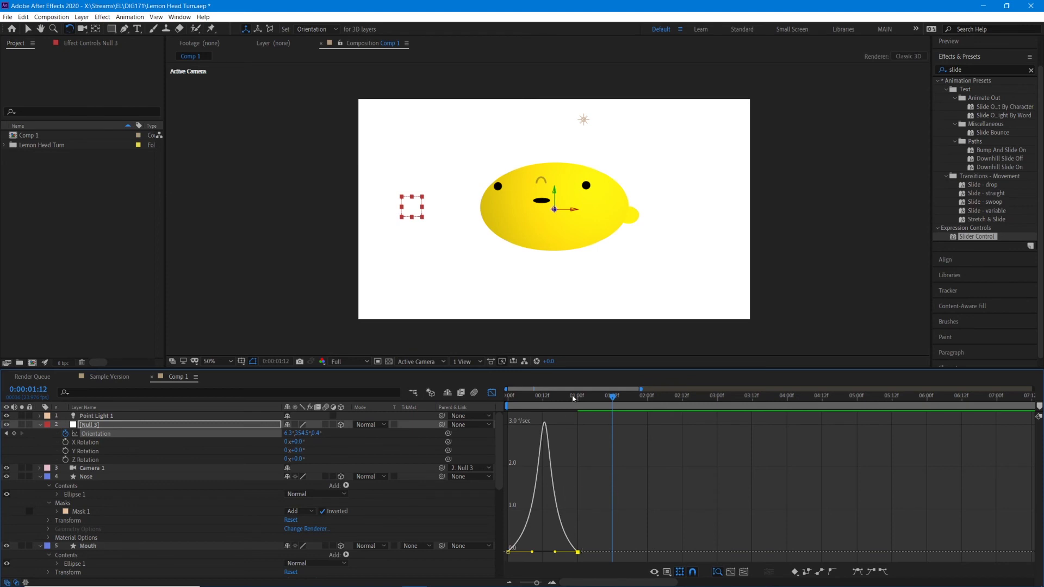
# Preview the head turn from the start with the adjusted speed curve, and close the Graph Editor
pyautogui.press('Home')
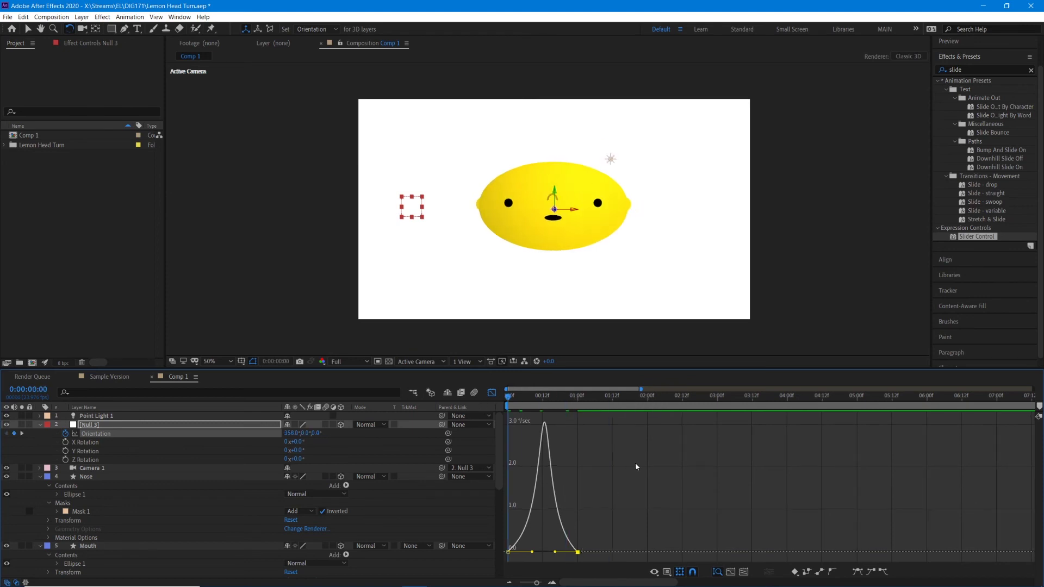
pyautogui.press('space')
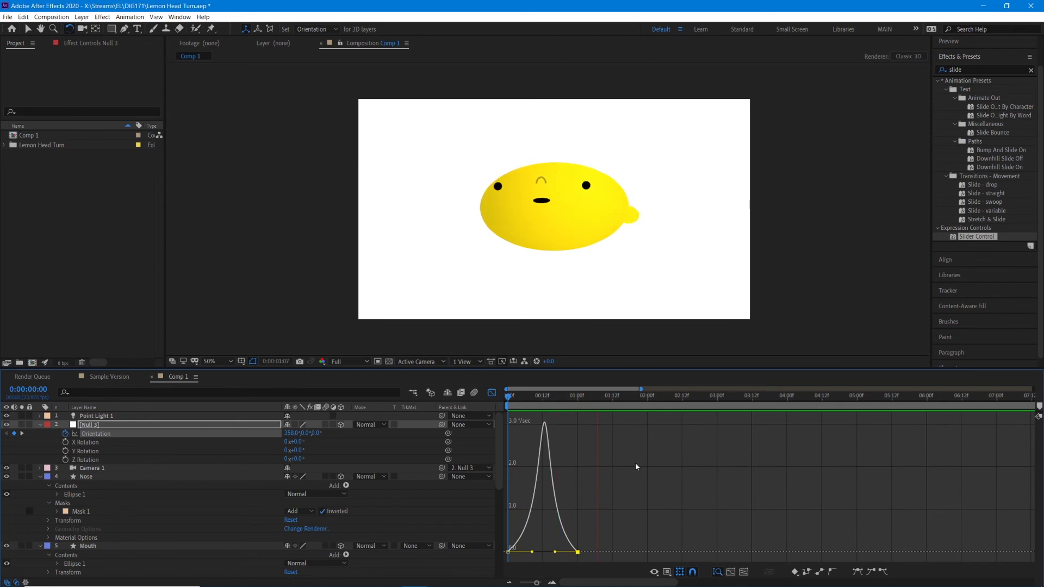
pyautogui.press('space')
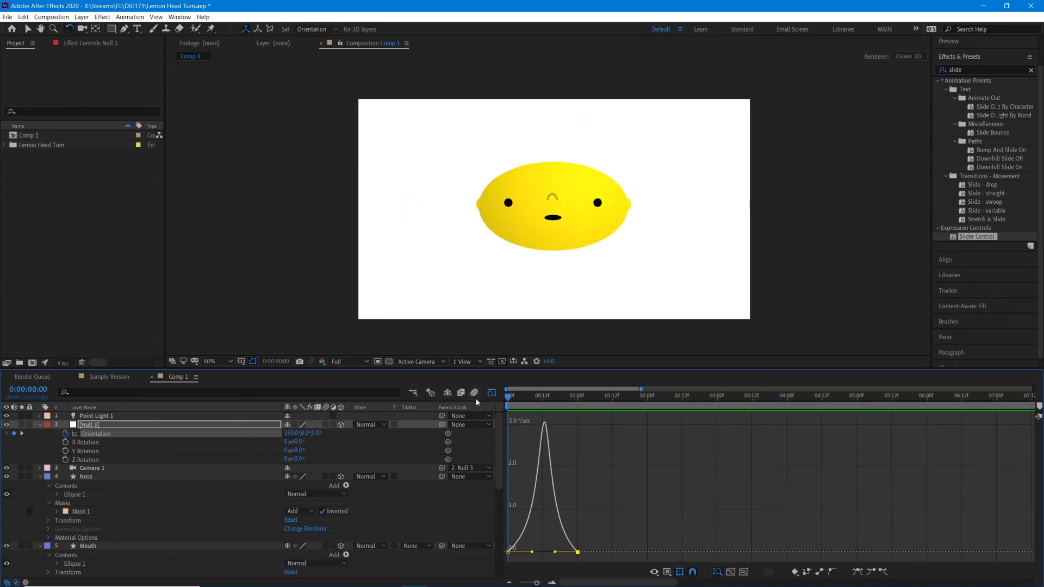
pyautogui.press('space')
pyautogui.click(492, 393)
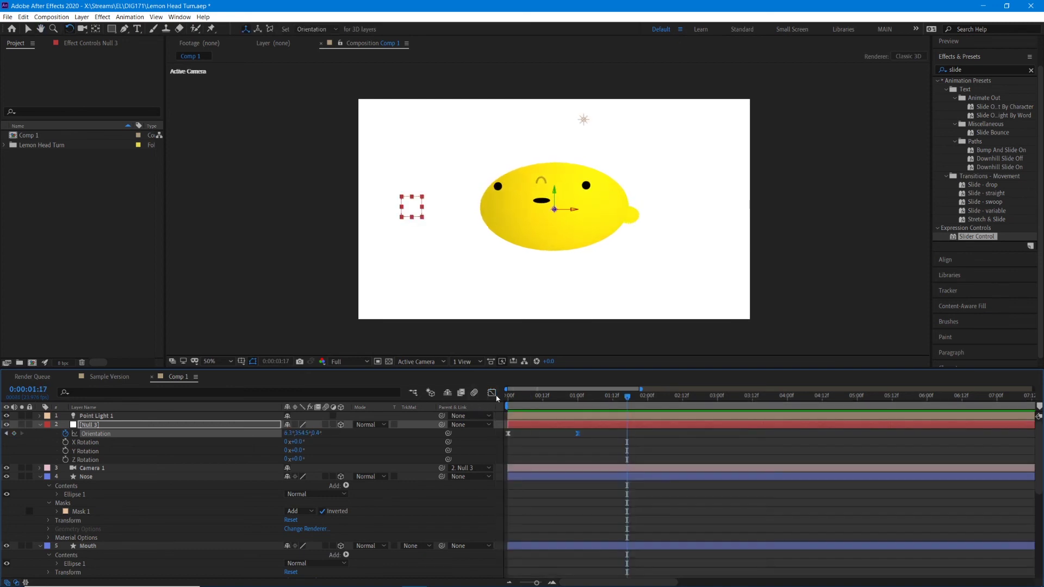
# Enable motion blur for the composition and for the nose, mouth, eye, ear and head layers, keeping it off for the null
pyautogui.click(325, 424)
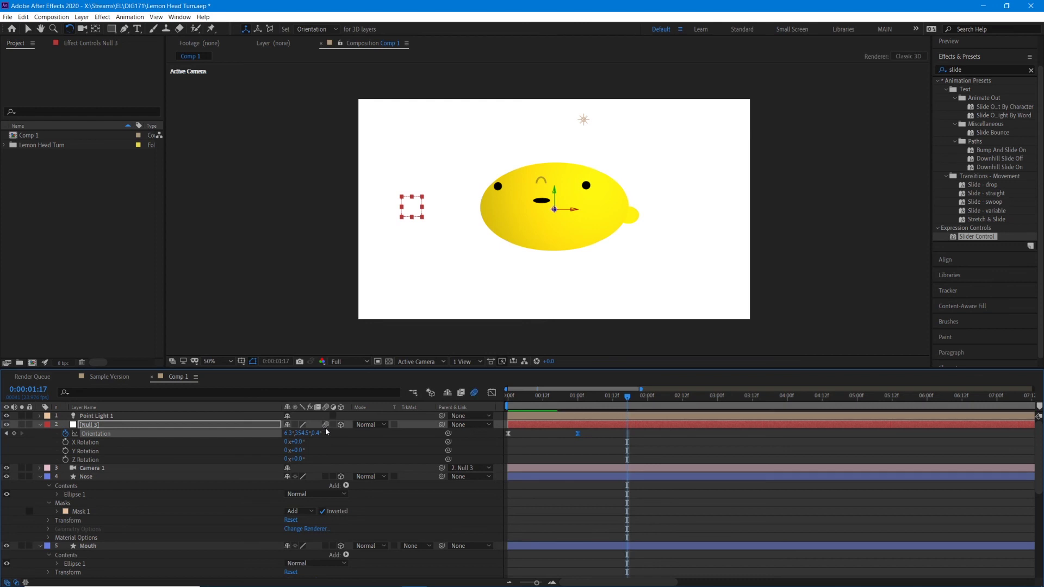
pyautogui.click(325, 476)
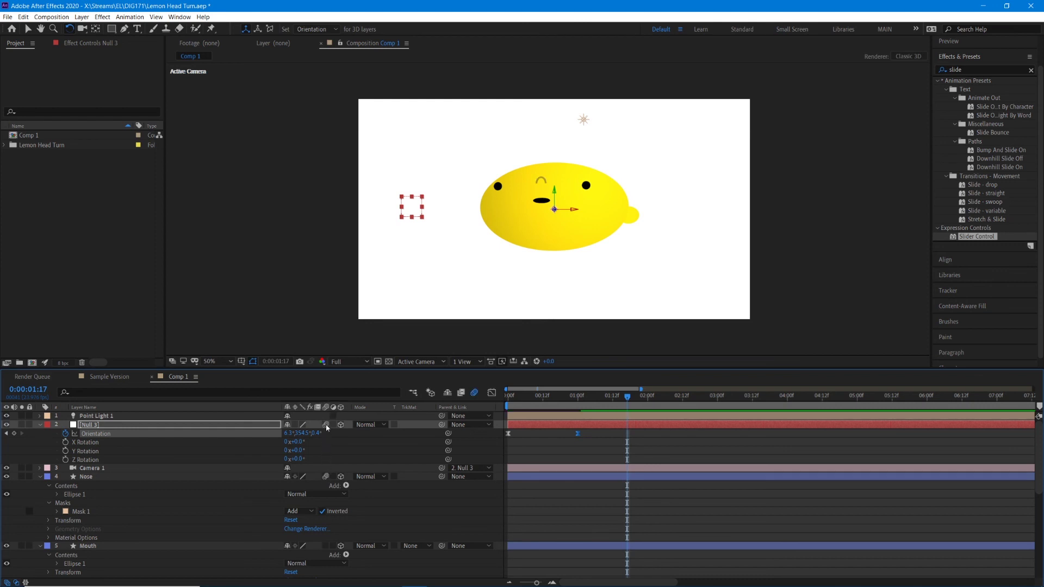
pyautogui.click(325, 424)
pyautogui.click(326, 476)
pyautogui.click(325, 476)
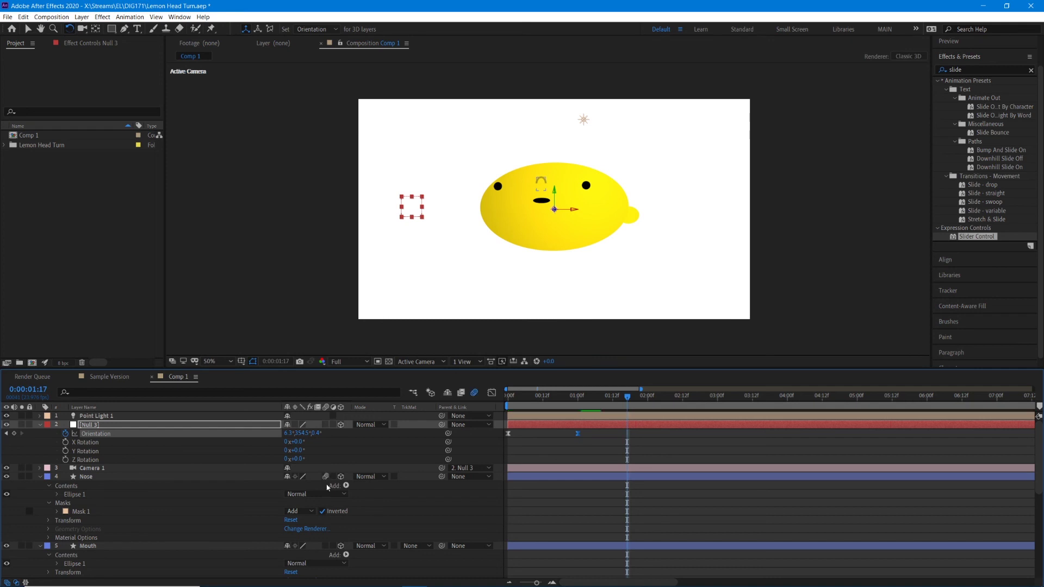
pyautogui.scroll(-8, 327, 549)
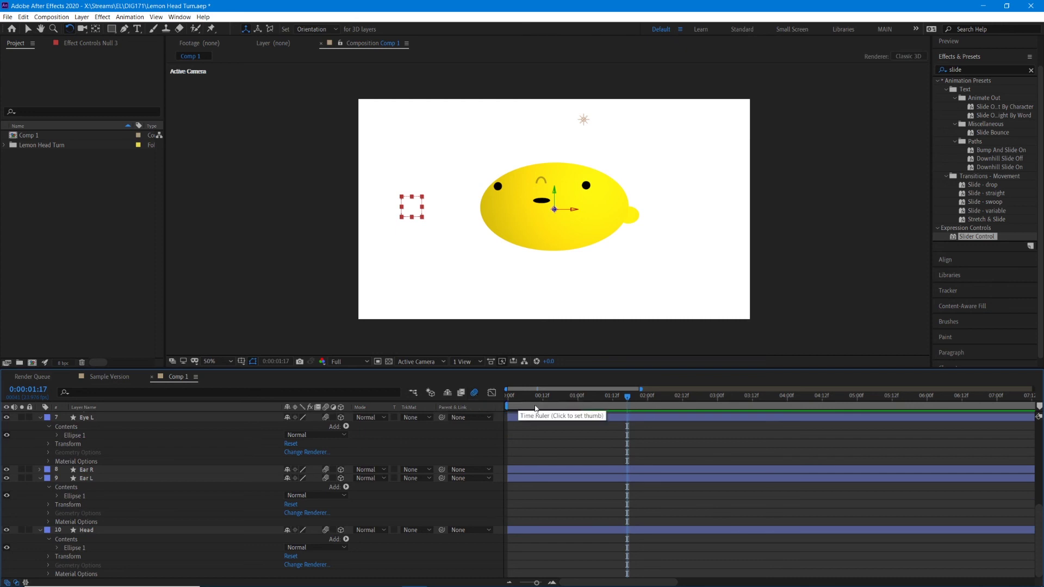
# Play the head turn from the start and scrub to frame 13 to examine the motion blur on the face
pyautogui.press('Home')
pyautogui.press('space')
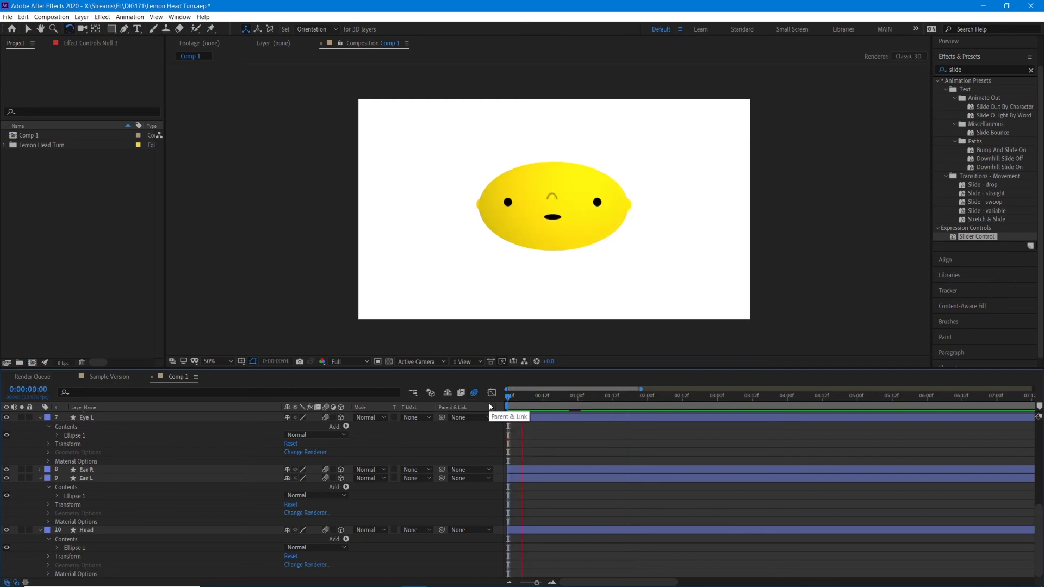
pyautogui.press('space')
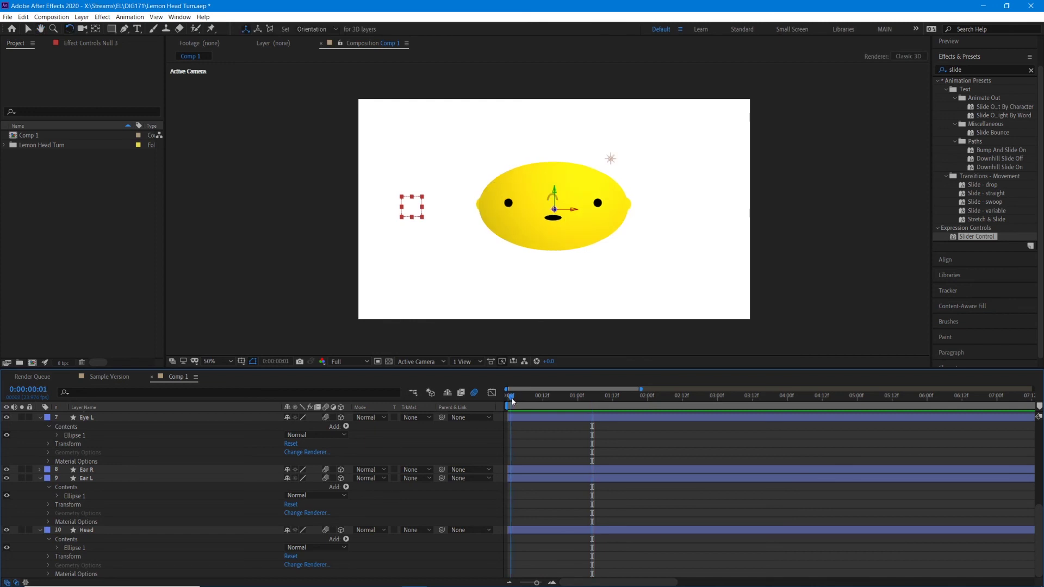
pyautogui.click(520, 397)
pyautogui.moveTo(521, 403); pyautogui.dragTo(546, 406)
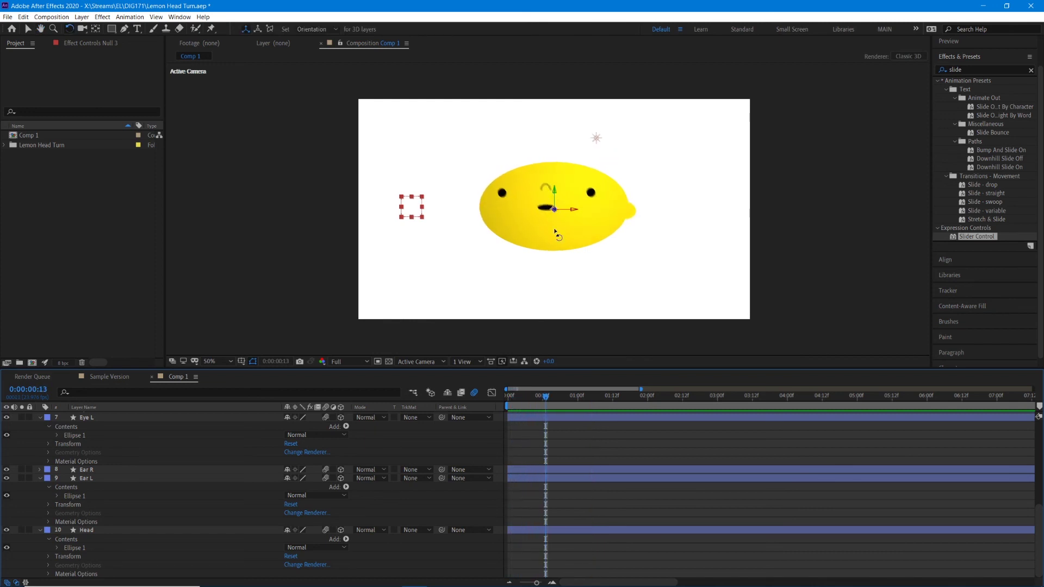
# Play the head turn with motion blur from the start to examine it at close range
pyautogui.press('/')
pyautogui.click(536, 401)
pyautogui.press('Home')
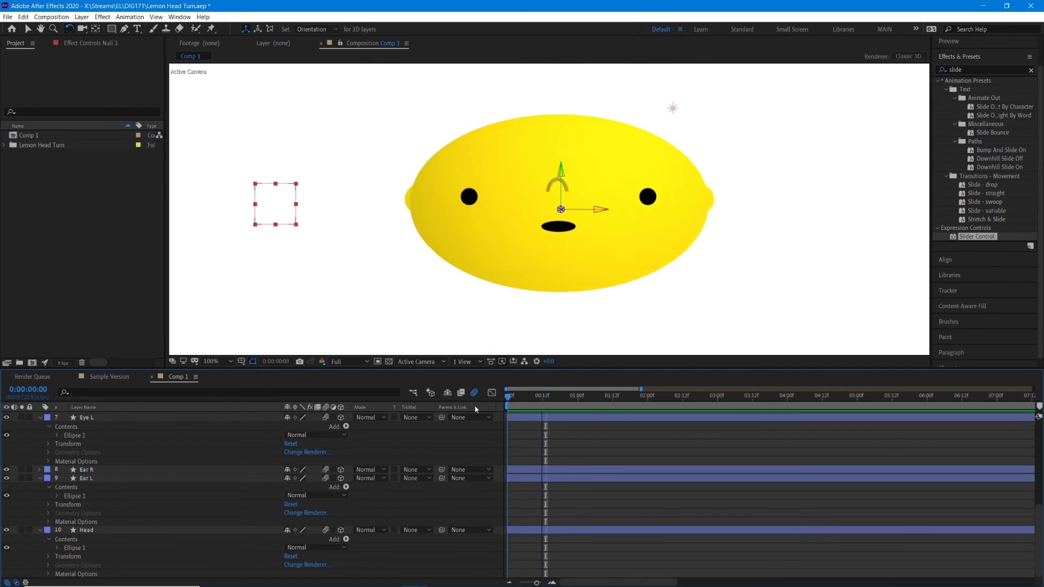
pyautogui.press('space')
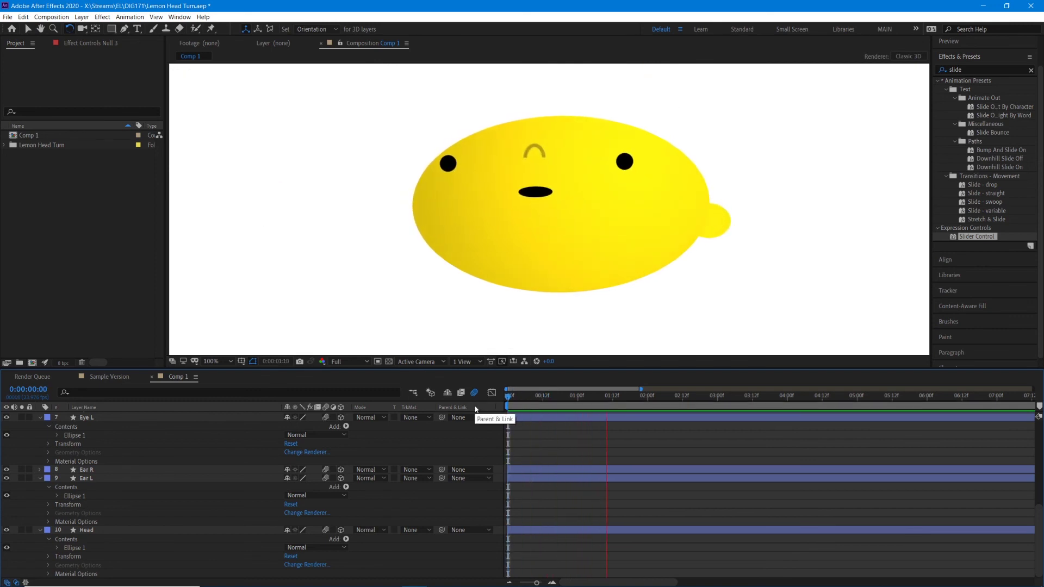
pyautogui.press('space')
# Add an orientation keyframe to the control null at 0:00:02:04 to hold the turned head pose
pyautogui.press('r')
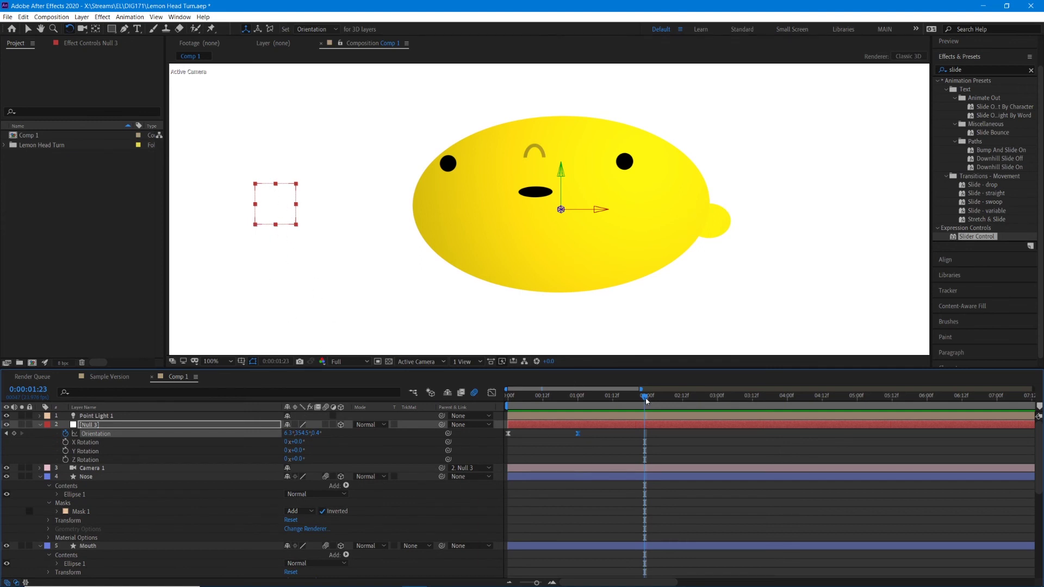
pyautogui.moveTo(647, 399); pyautogui.dragTo(660, 401)
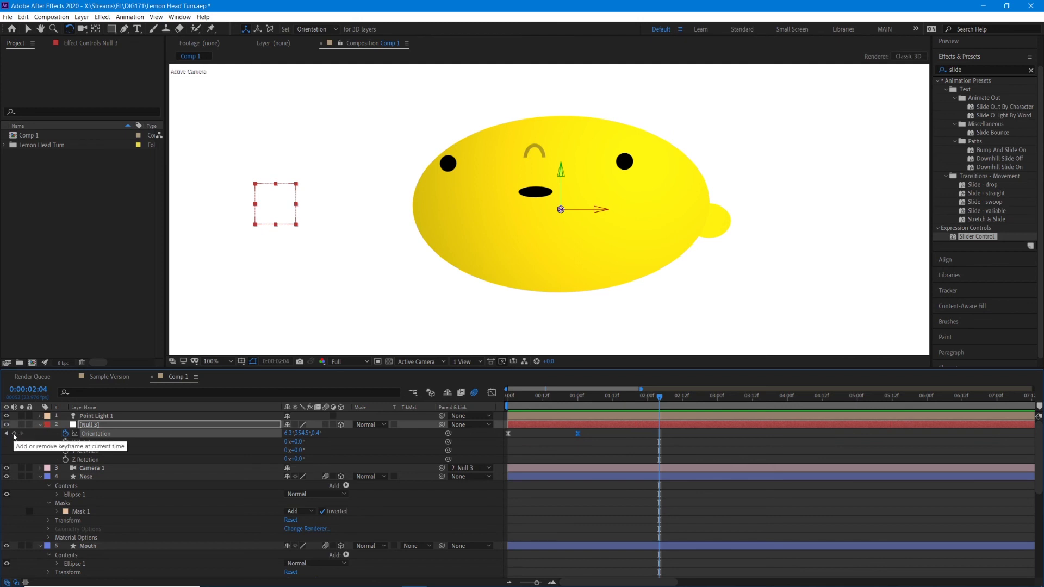
pyautogui.click(14, 434)
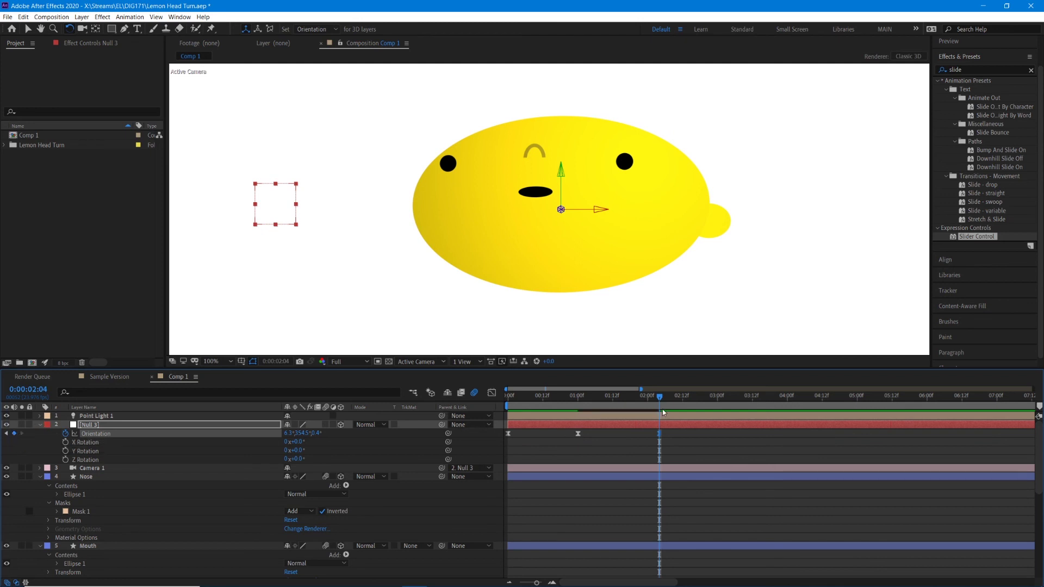
# At 0:00:03:06, rotate the control null to an orientation of about 352.2°, 5.7°, 0.4°, turning the face down and to the opposite side
pyautogui.moveTo(659, 398); pyautogui.dragTo(735, 402)
pyautogui.press(',')
pyautogui.press(',')
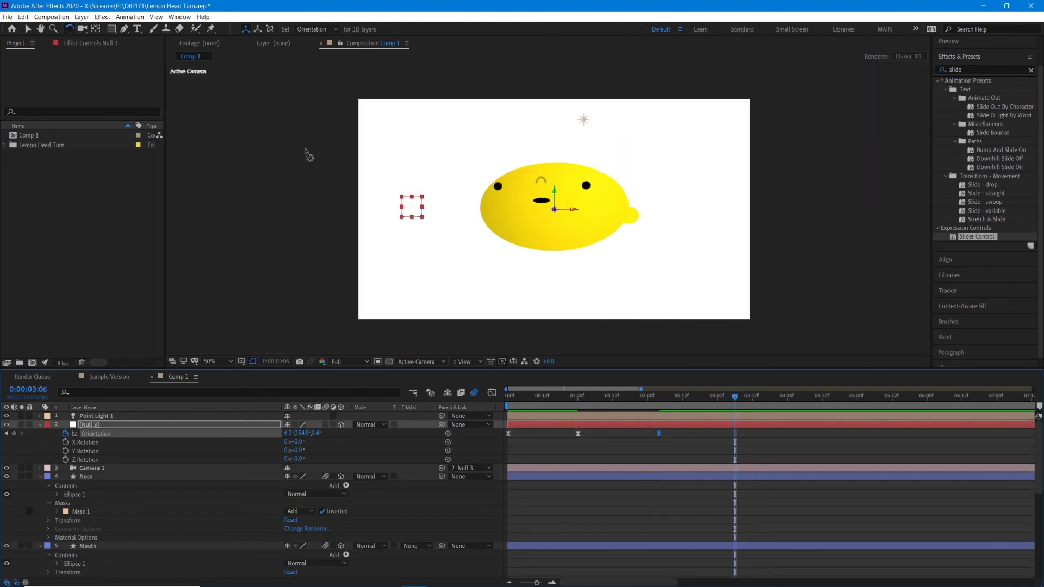
pyautogui.moveTo(412, 209); pyautogui.dragTo(409, 205)
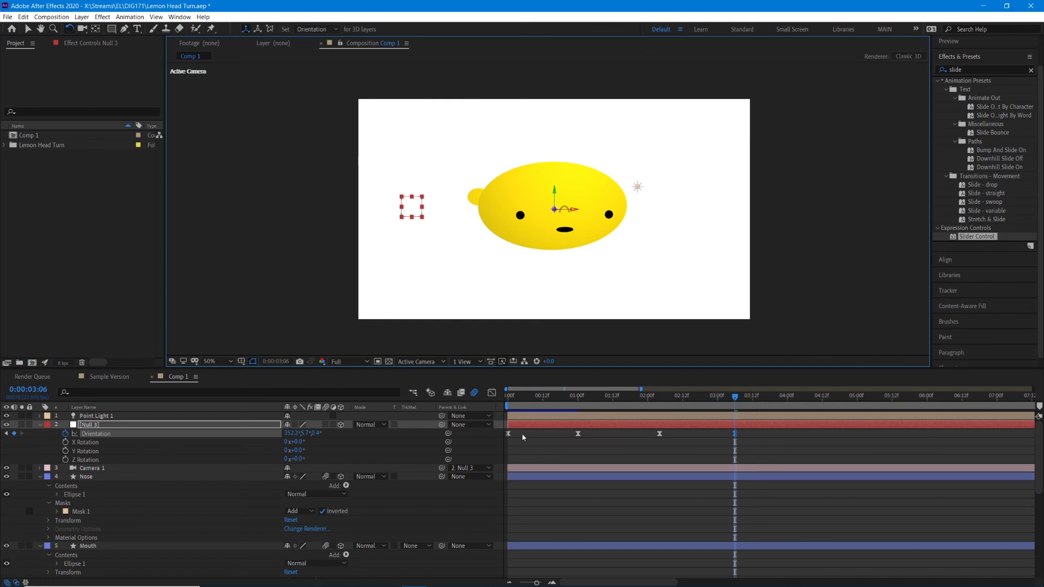
# Steepen the speed curve between the last two orientation keyframes in the Graph Editor, and preview both head turns from the start
pyautogui.click(491, 392)
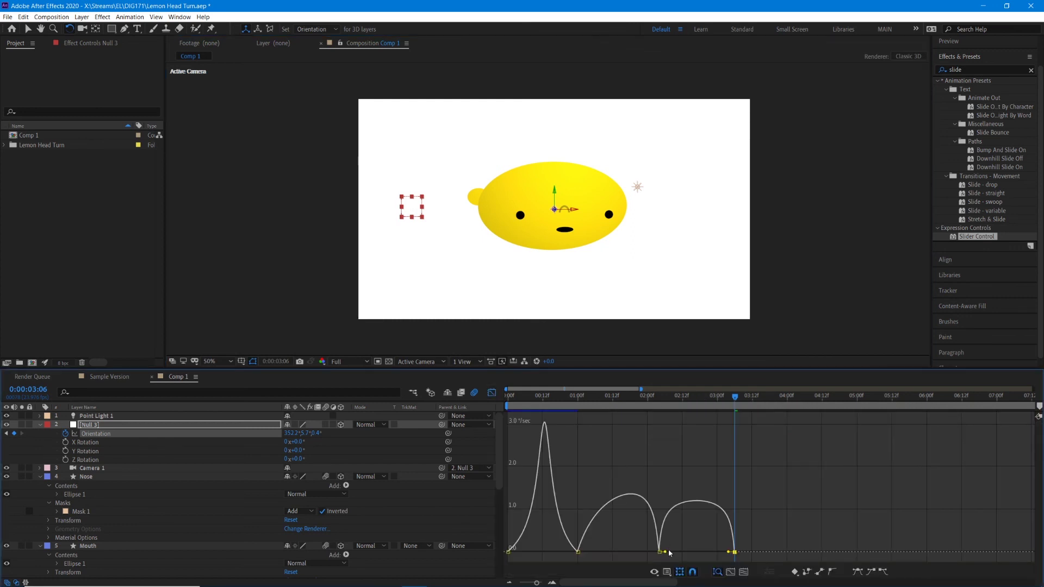
pyautogui.moveTo(666, 552); pyautogui.dragTo(708, 553)
pyautogui.click(507, 395)
pyautogui.press('space')
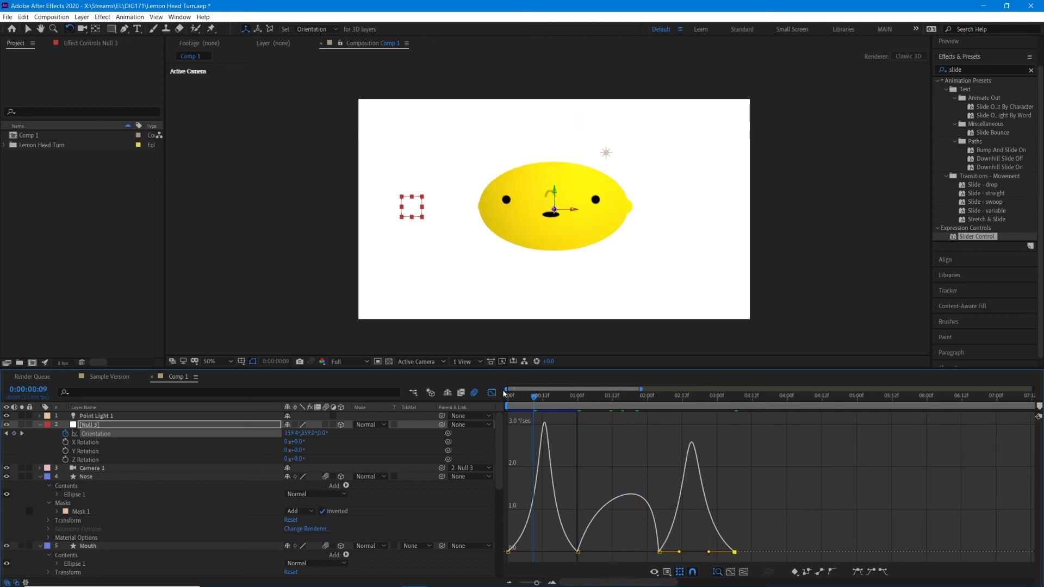
pyautogui.press('space')
pyautogui.click(491, 392)
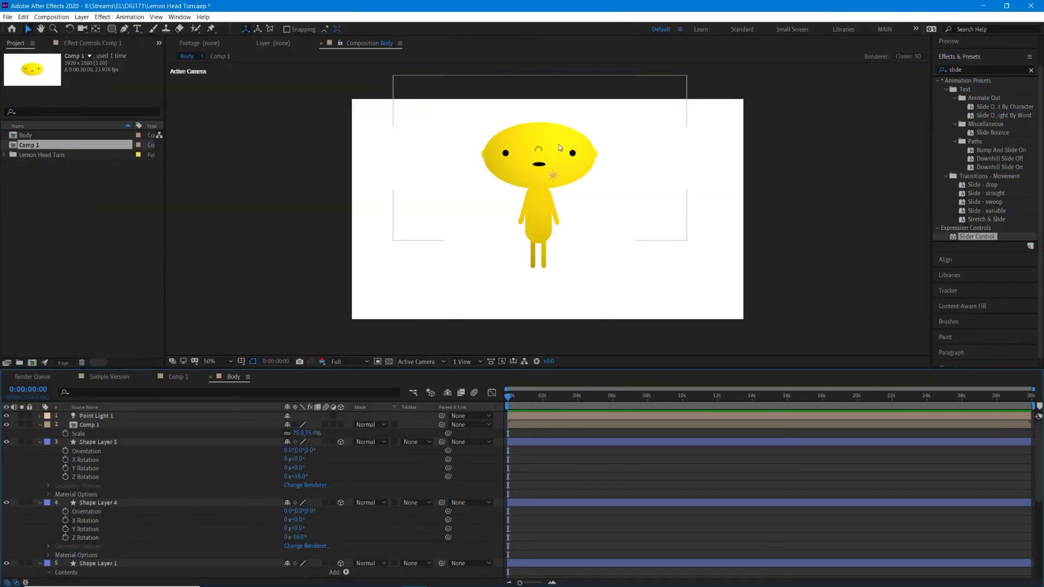
# Nudge the Comp 1 head layer slightly down and right on the body in the Body composition, and preview the animated character
pyautogui.moveTo(559, 144)
pyautogui.mouseDown()
pyautogui.moveTo(605, 133)
pyautogui.moveTo(561, 147)
pyautogui.mouseUp()
pyautogui.press('Return')
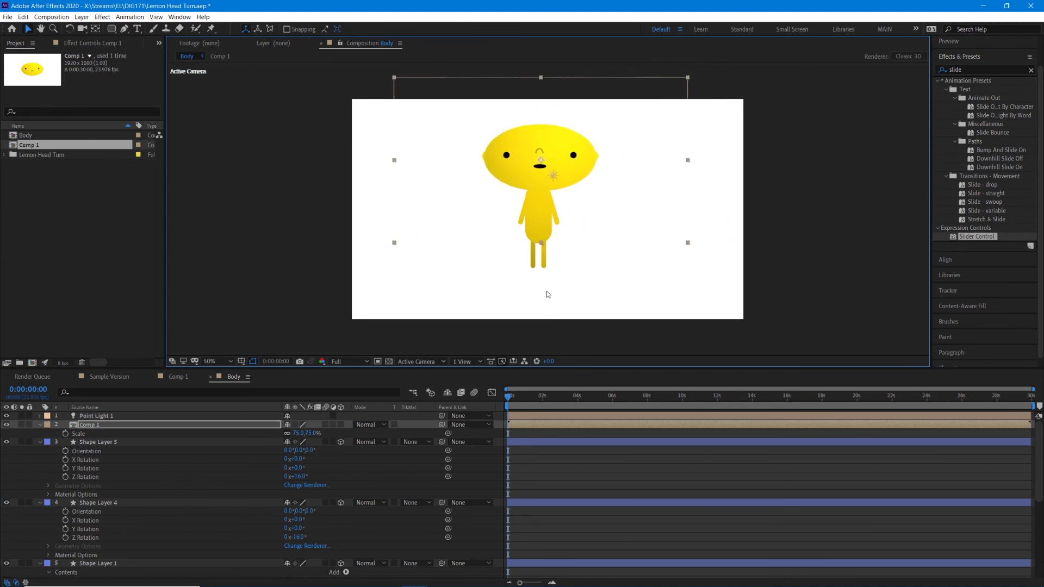
pyautogui.press('space')
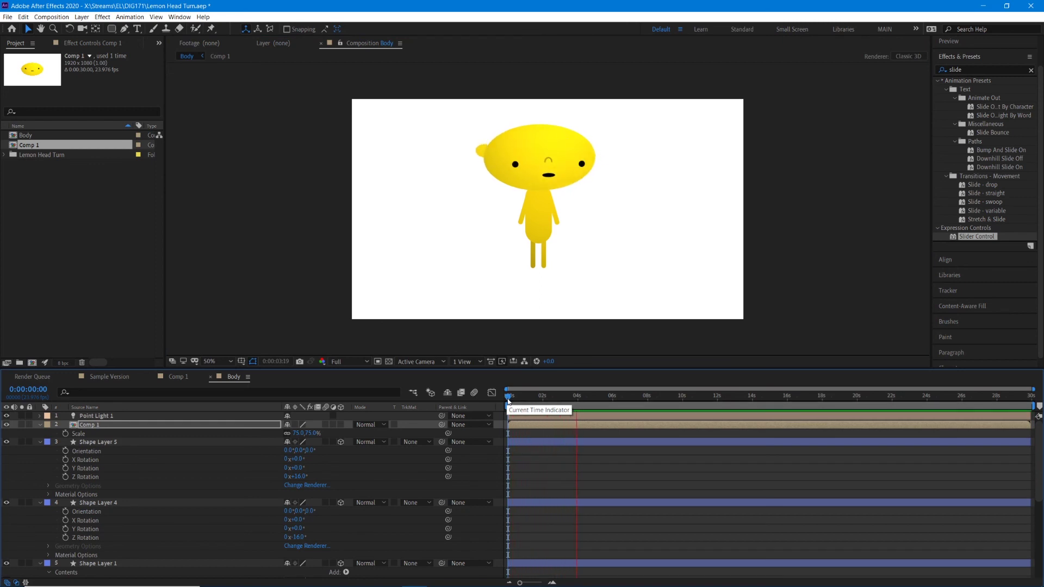
pyautogui.press('space')
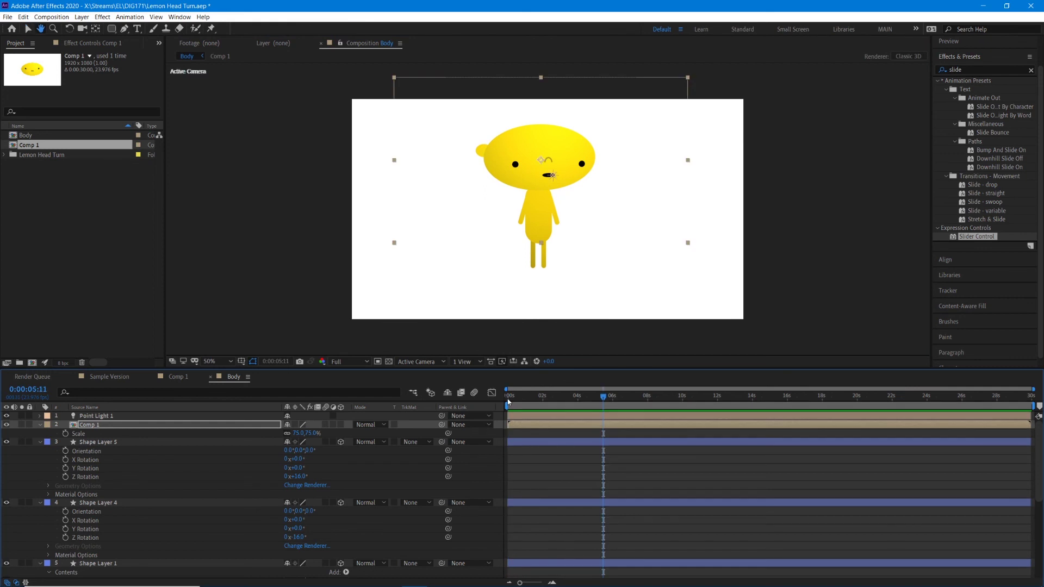